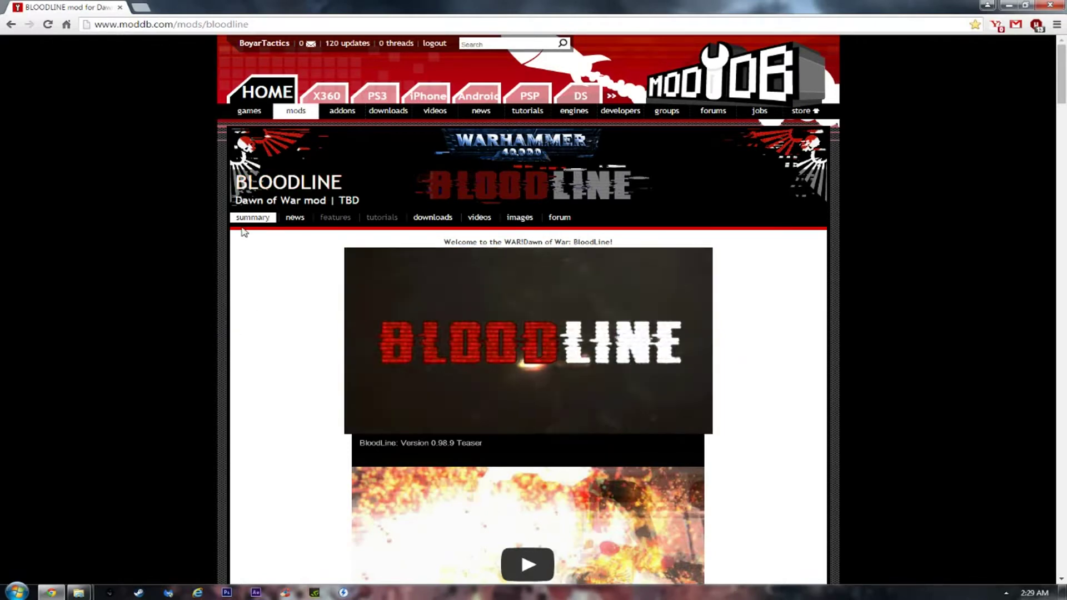
# Step: Scroll down to the Latest News post and highlight the Steam-version warning
pyautogui.scroll(-1, 243, 232)
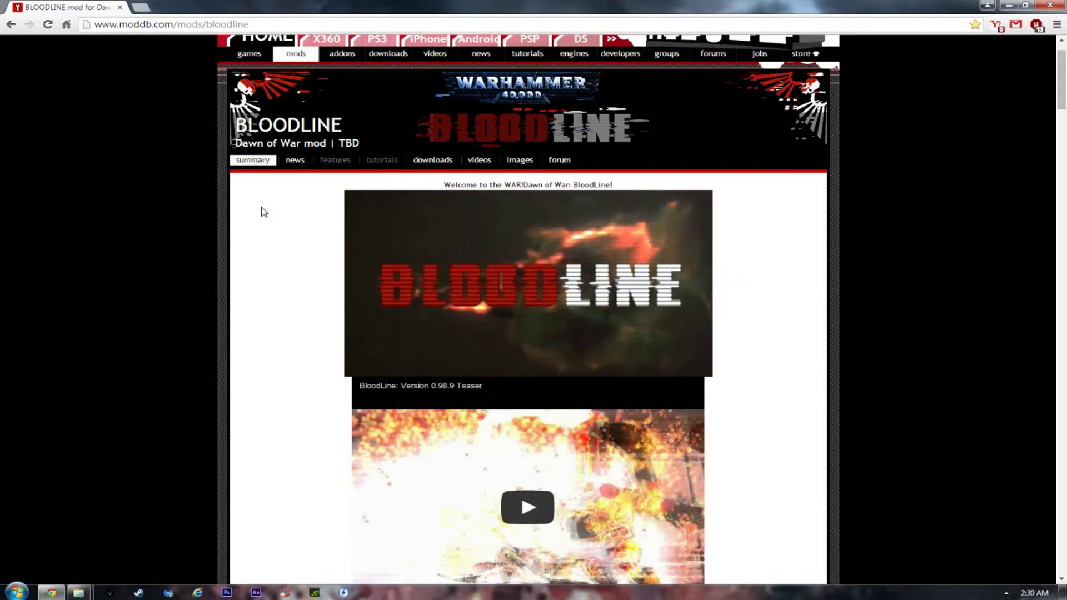
pyautogui.scroll(-2, 270, 209)
pyautogui.scroll(-8, 270, 208)
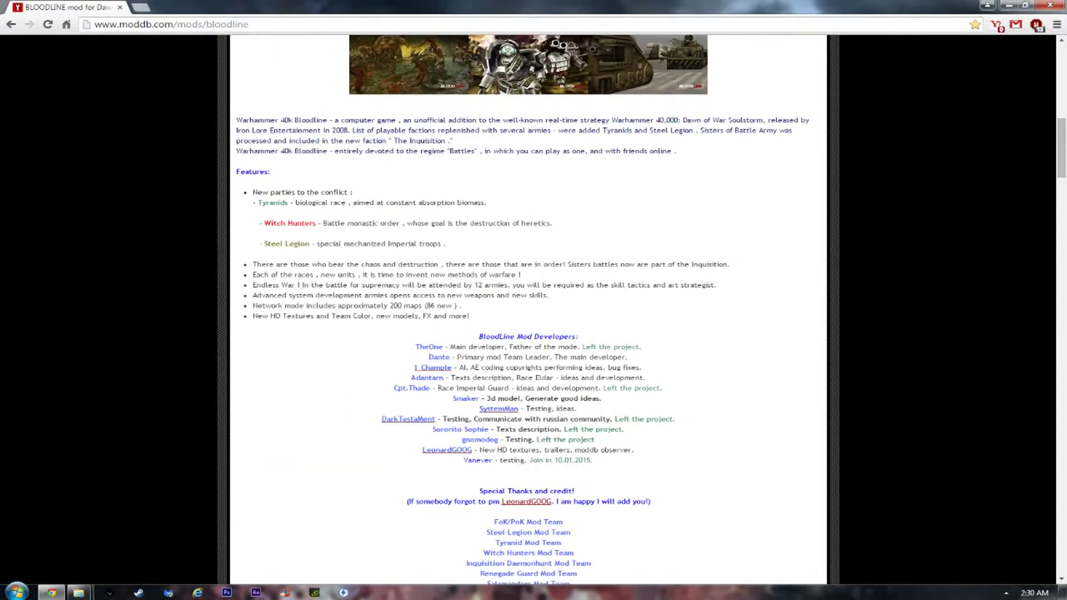
pyautogui.scroll(-20, 269, 208)
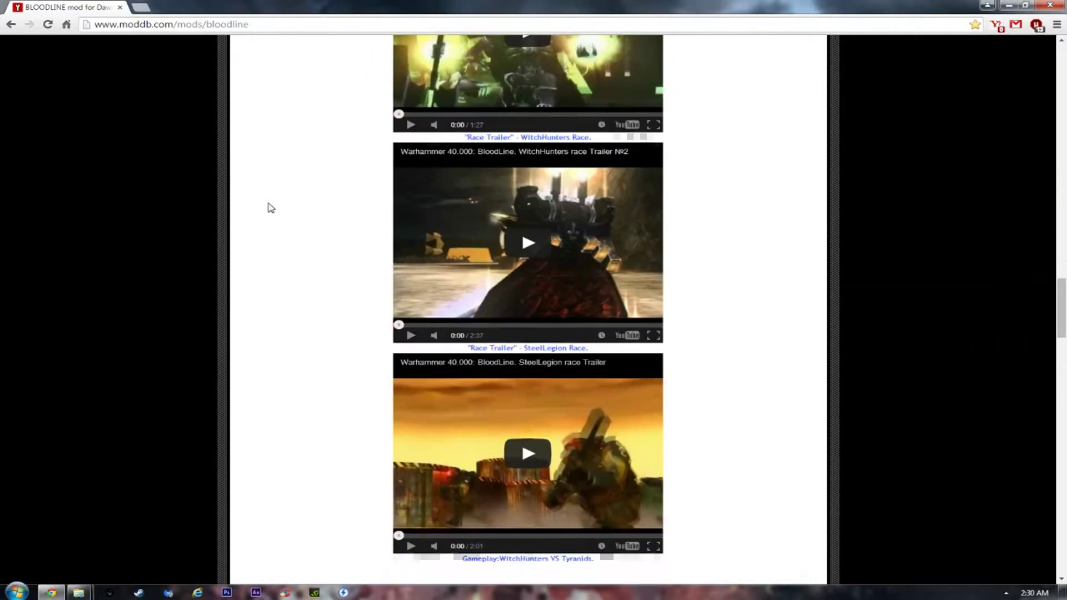
pyautogui.scroll(-10, 271, 208)
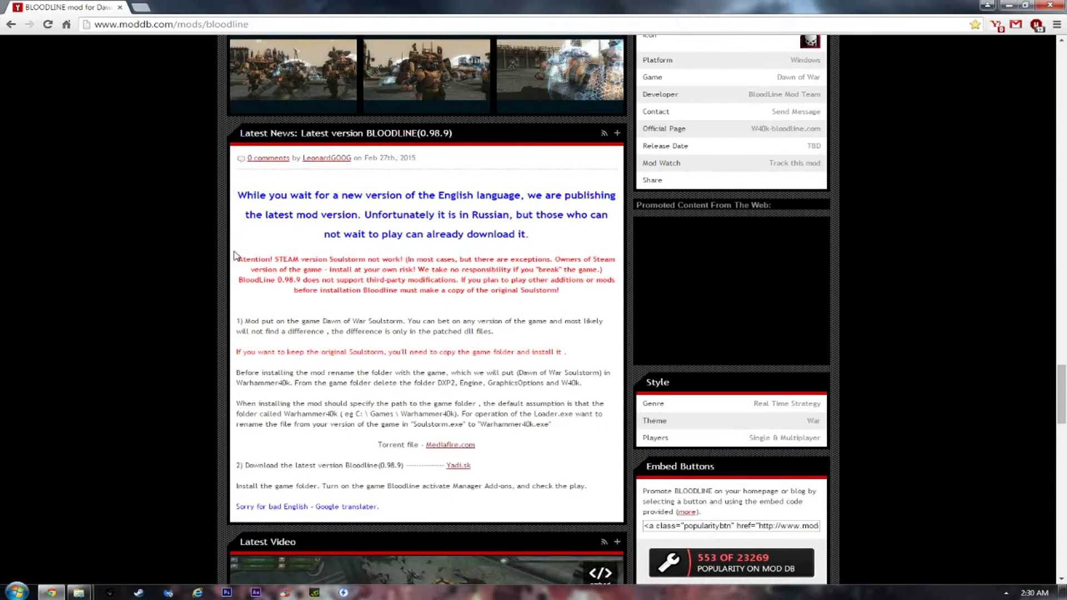
pyautogui.moveTo(255, 260); pyautogui.dragTo(382, 259)
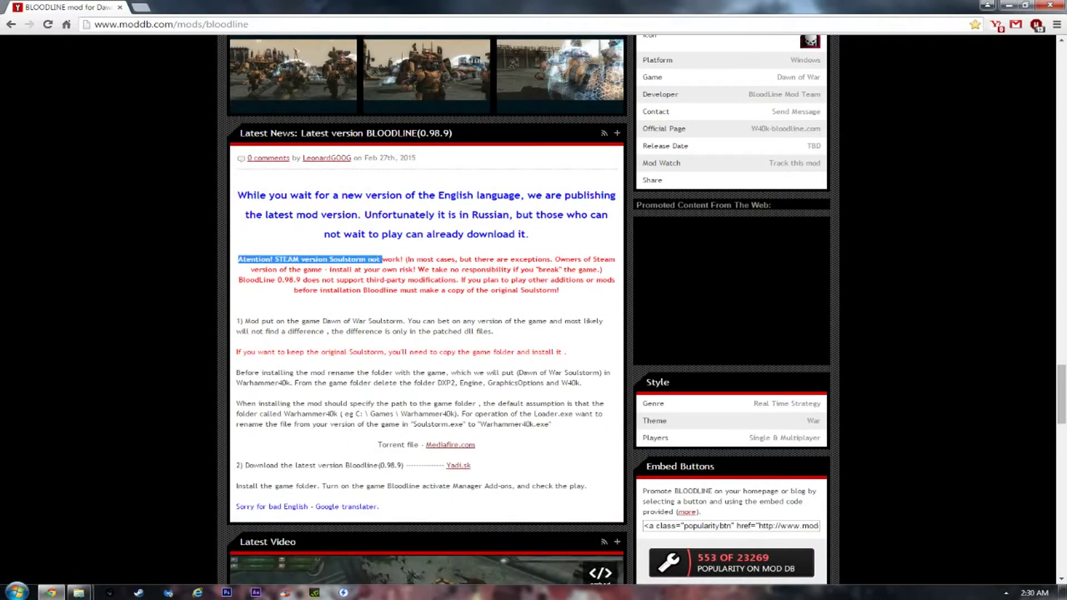
pyautogui.click(262, 236)
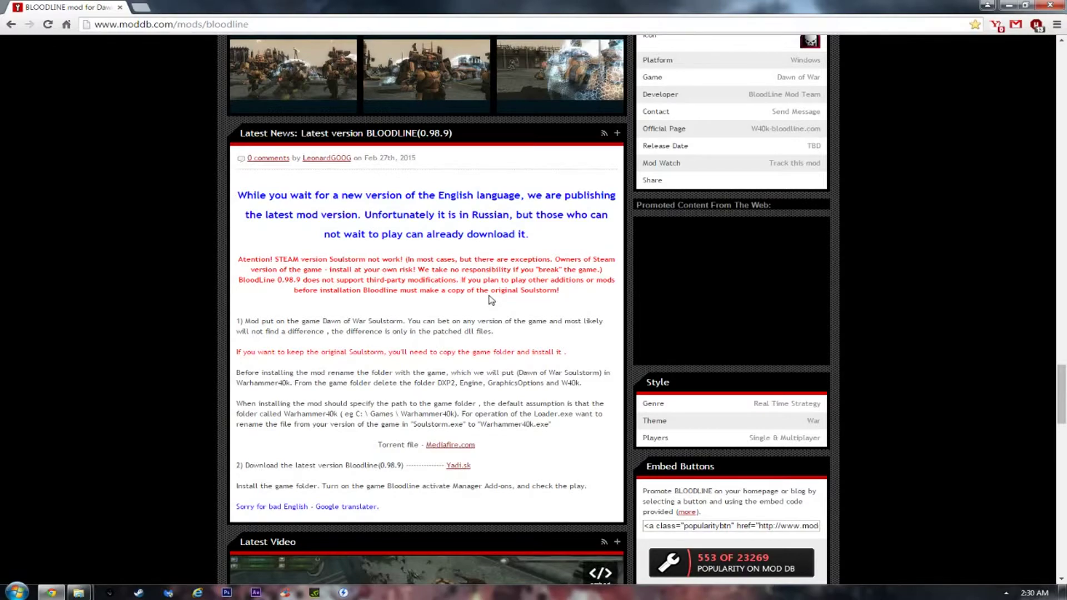
pyautogui.scroll(20, 491, 300)
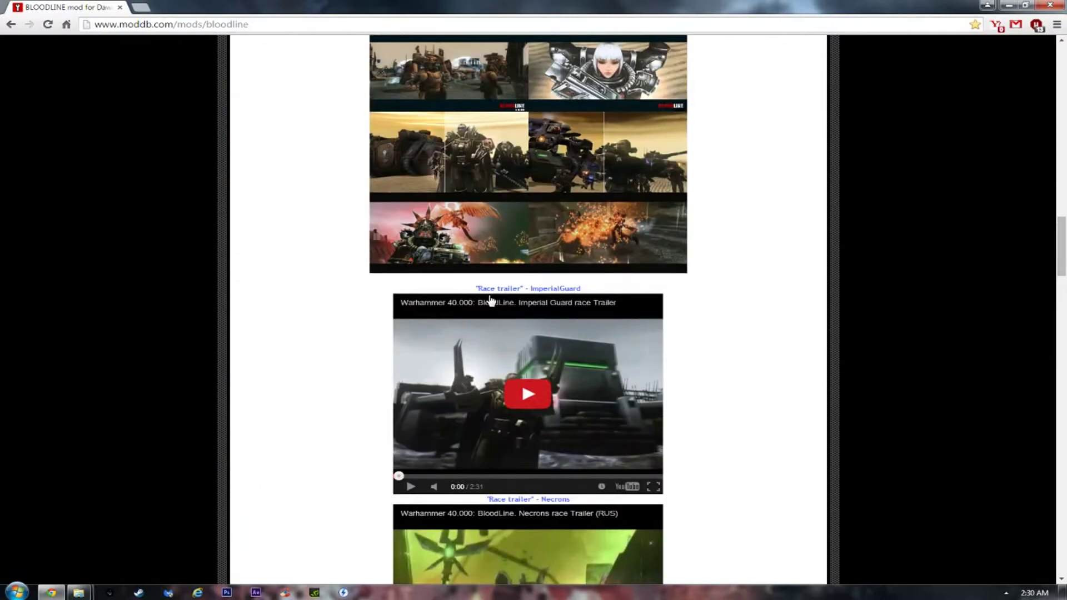
# Step: Scroll back up to the BLOODLINE banner and the Version 0.98.9 Teaser video
pyautogui.scroll(15, 490, 300)
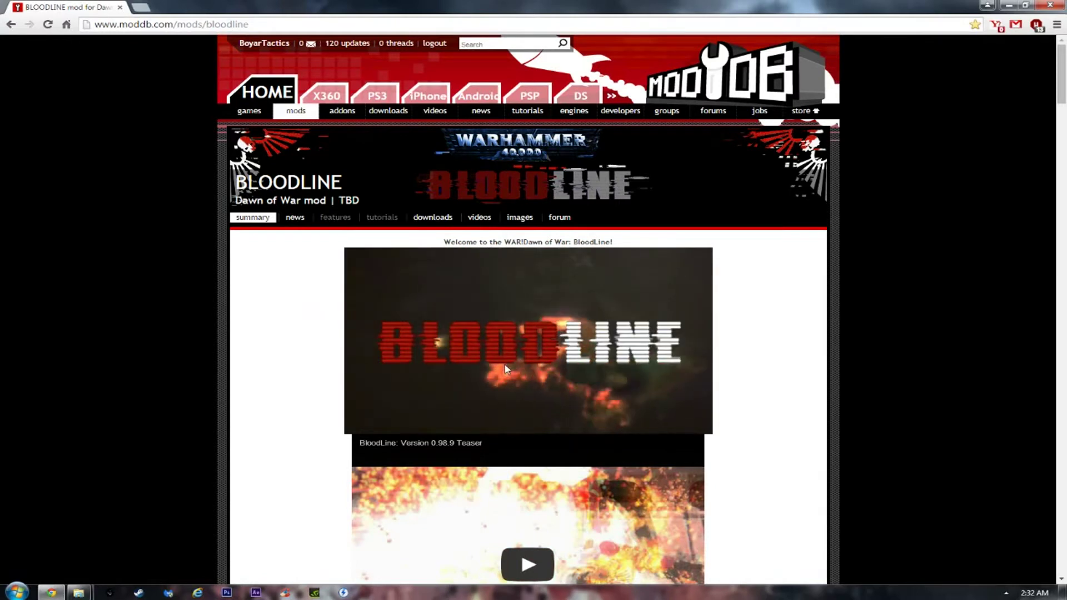
# Step: Scroll to the 0.98.9 Latest News post and highlight its numbered installation steps
pyautogui.scroll(-7, 500, 334)
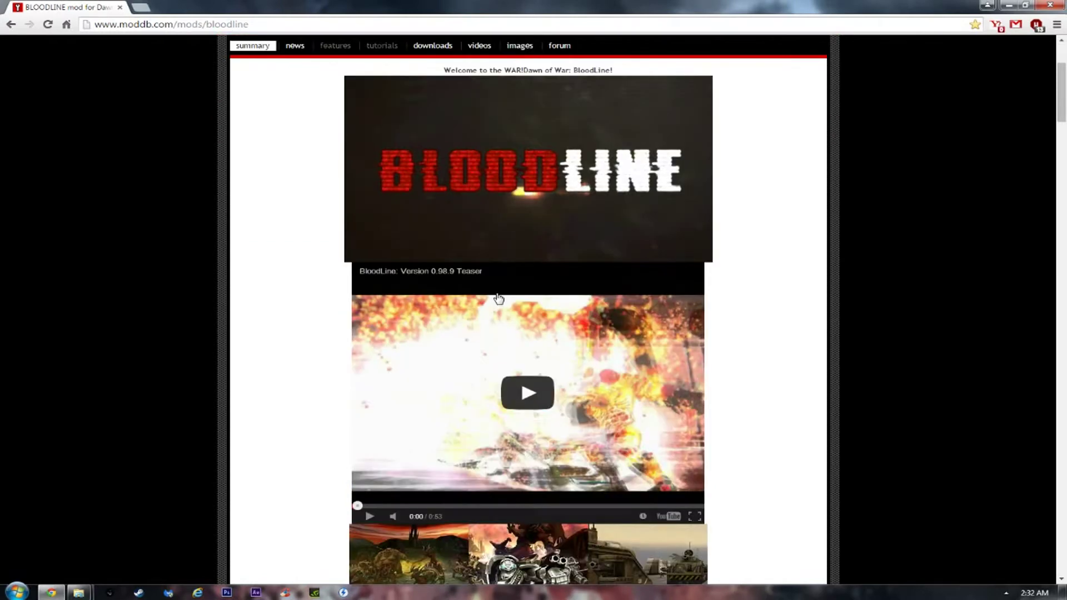
pyautogui.scroll(-18, 494, 309)
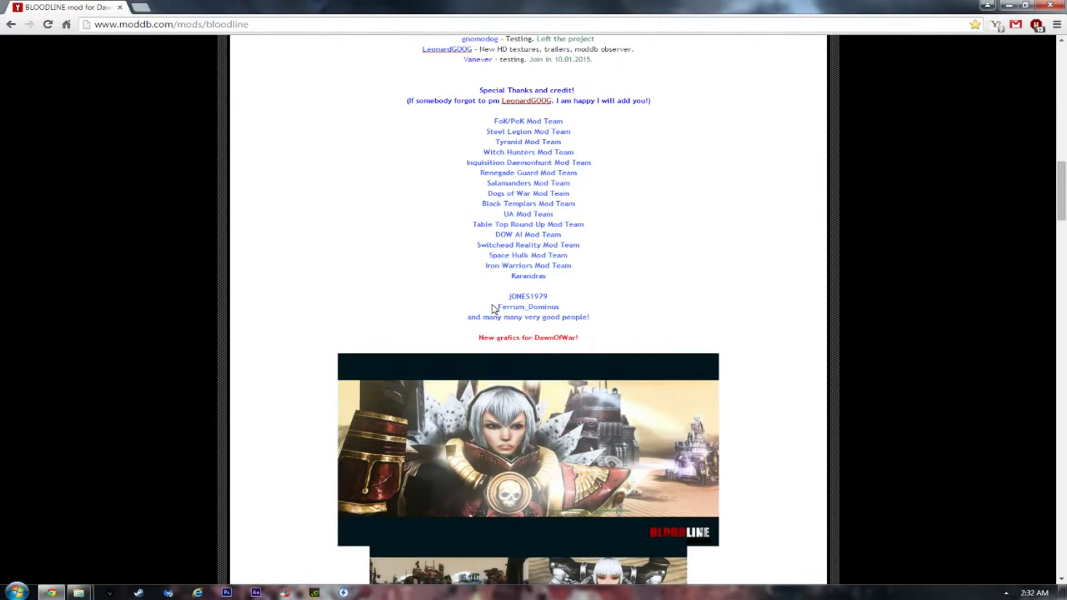
pyautogui.scroll(-20, 492, 307)
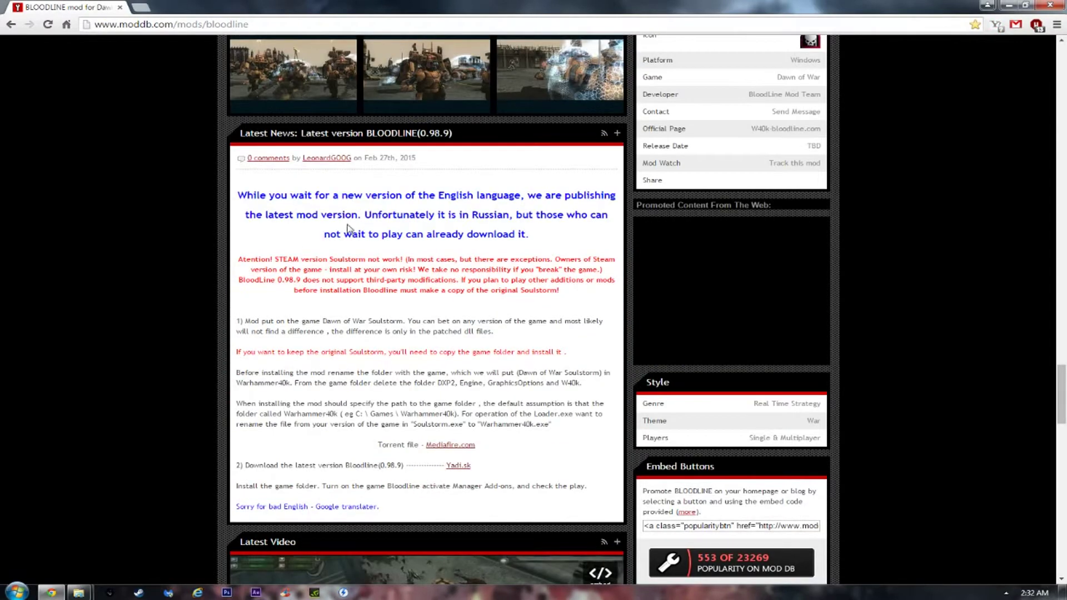
pyautogui.scroll(-2, 427, 334)
pyautogui.scroll(2, 427, 334)
pyautogui.moveTo(481, 139); pyautogui.dragTo(441, 133)
pyautogui.moveTo(243, 321); pyautogui.dragTo(570, 429)
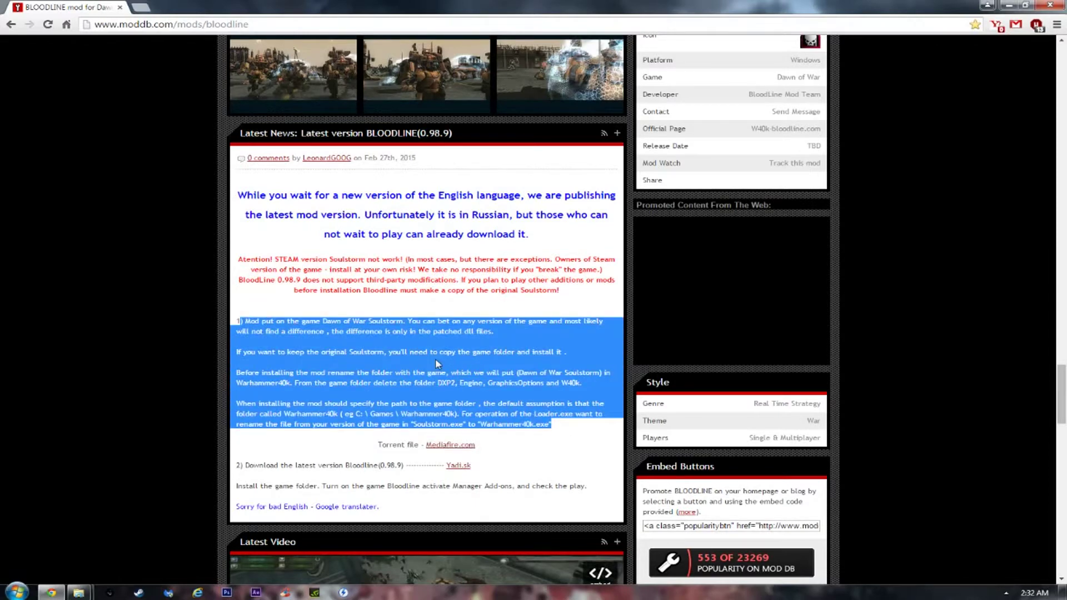
# Step: Reread the post, highlighting the translation apology line and the four installation paragraphs
pyautogui.scroll(-1, 436, 361)
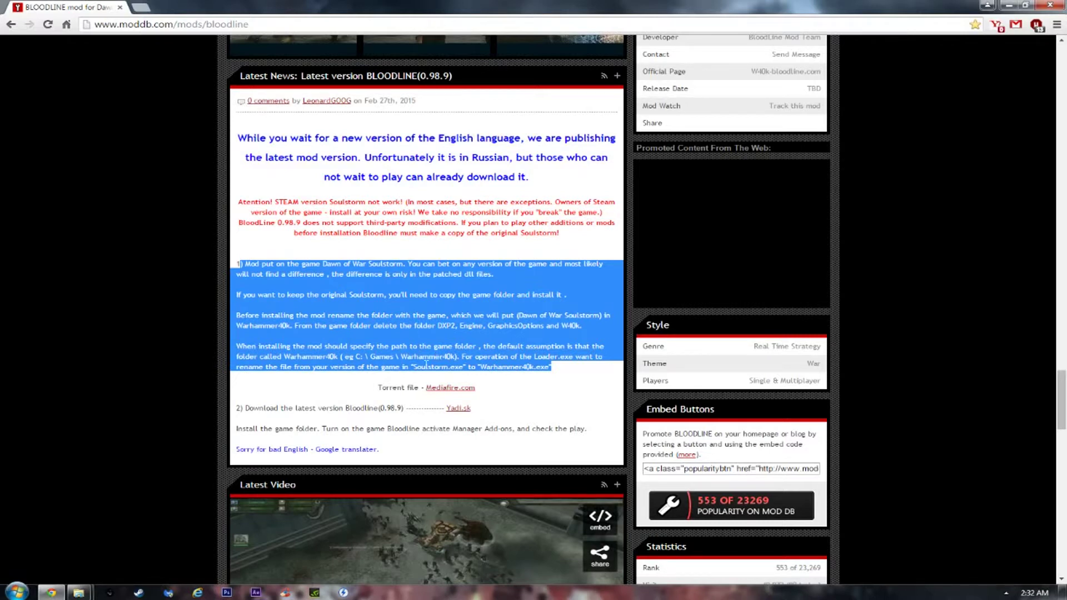
pyautogui.moveTo(380, 449); pyautogui.dragTo(325, 449)
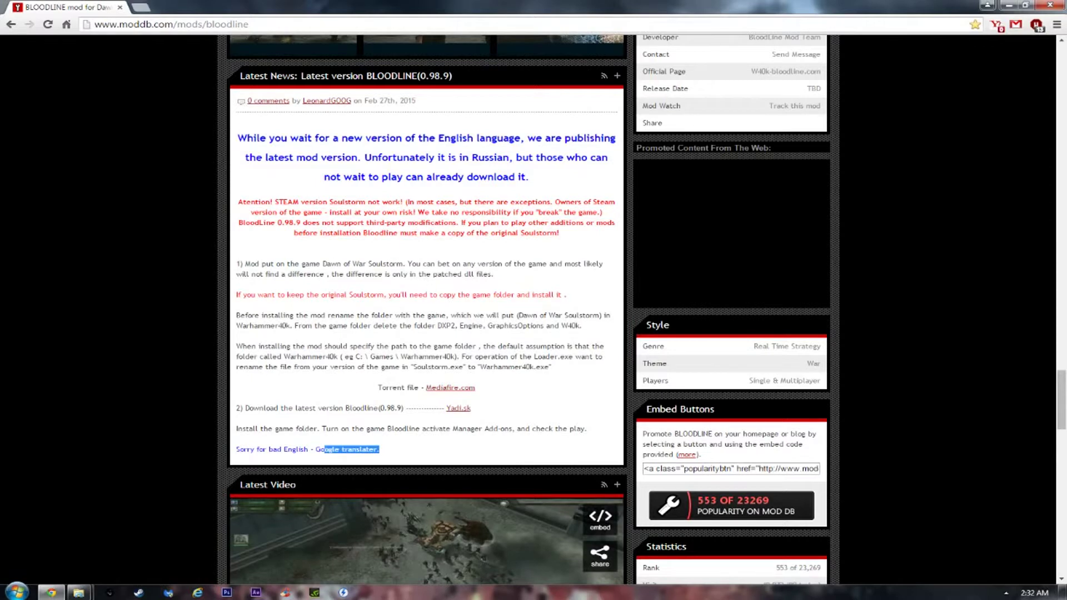
pyautogui.click(325, 449)
pyautogui.moveTo(552, 370); pyautogui.dragTo(247, 254)
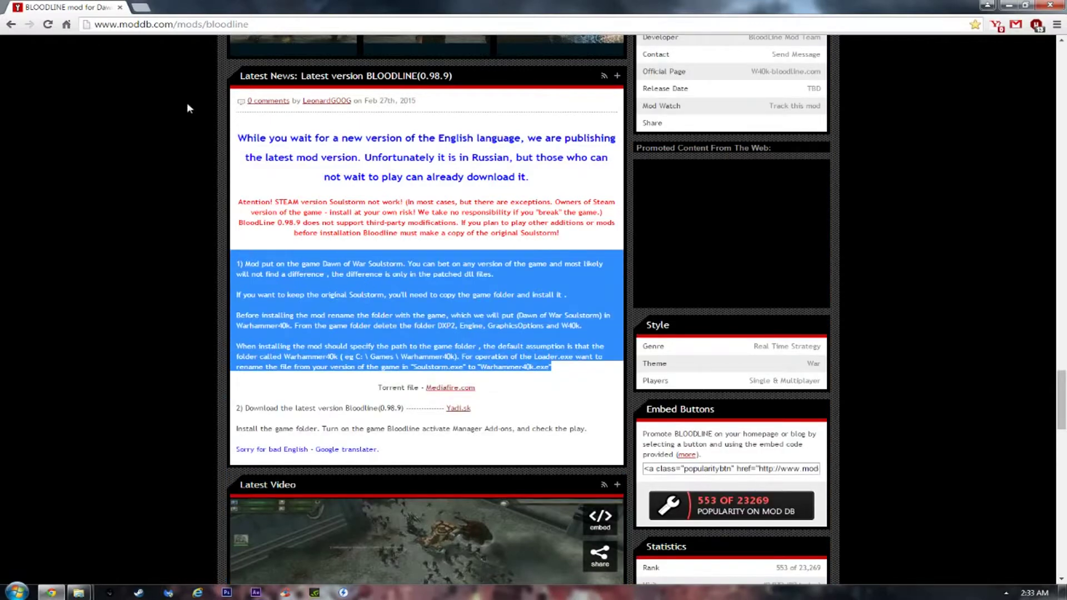
pyautogui.click(477, 351)
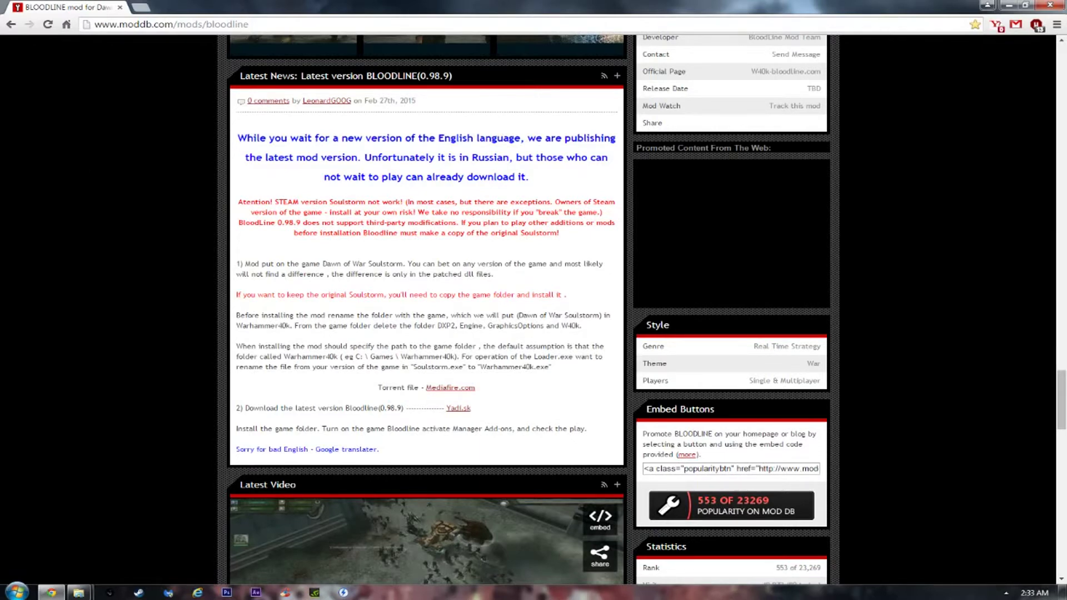
pyautogui.scroll(-9, 396, 196)
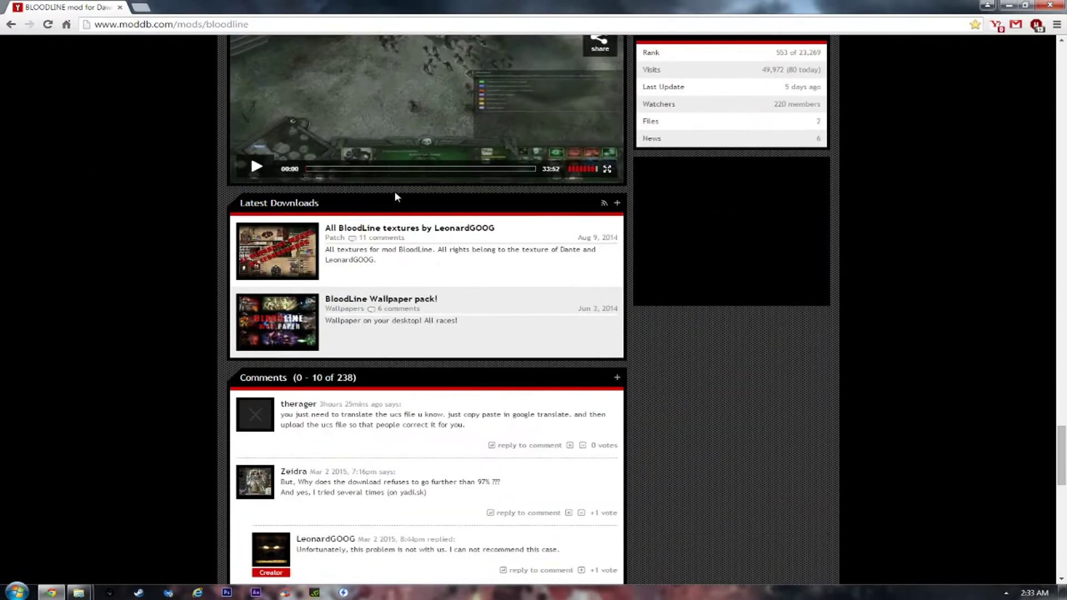
pyautogui.scroll(10, 396, 197)
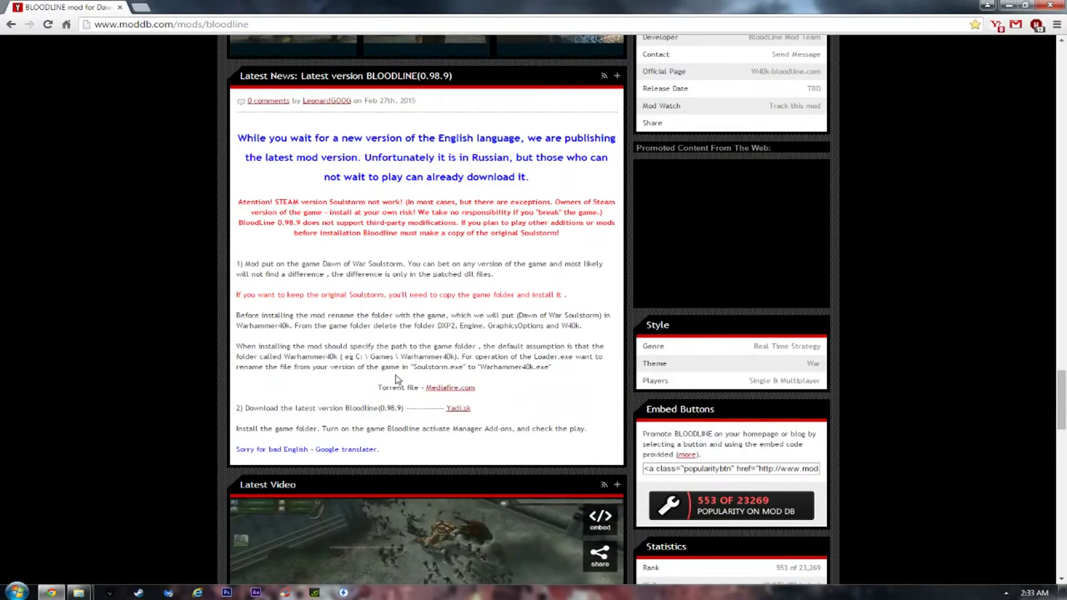
pyautogui.moveTo(378, 388); pyautogui.dragTo(421, 388)
pyautogui.moveTo(236, 407); pyautogui.dragTo(402, 408)
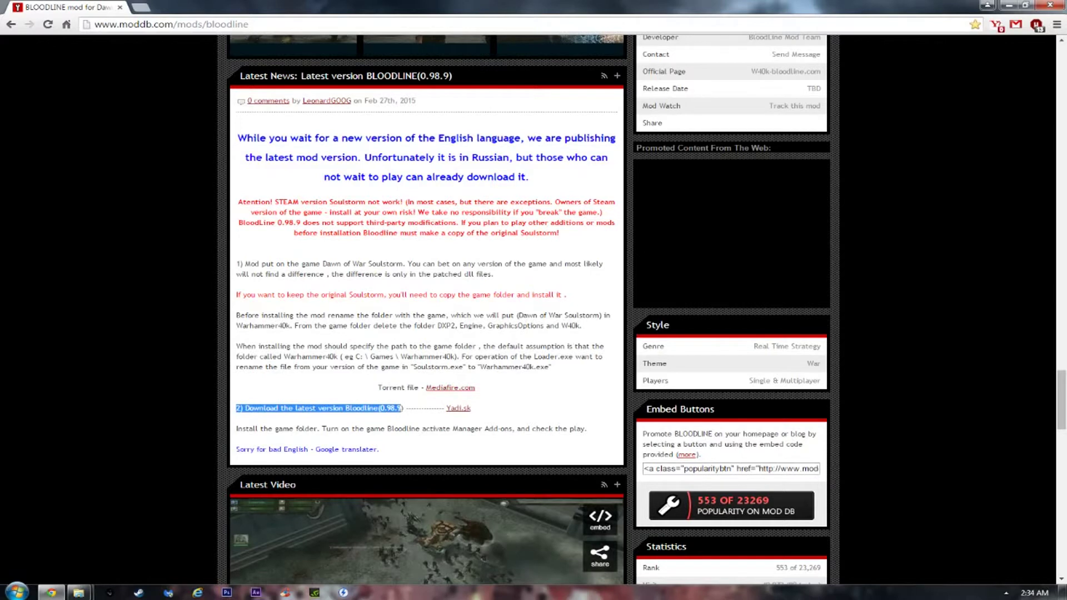
pyautogui.click(427, 418)
pyautogui.rightClick(464, 414)
pyautogui.click(489, 421)
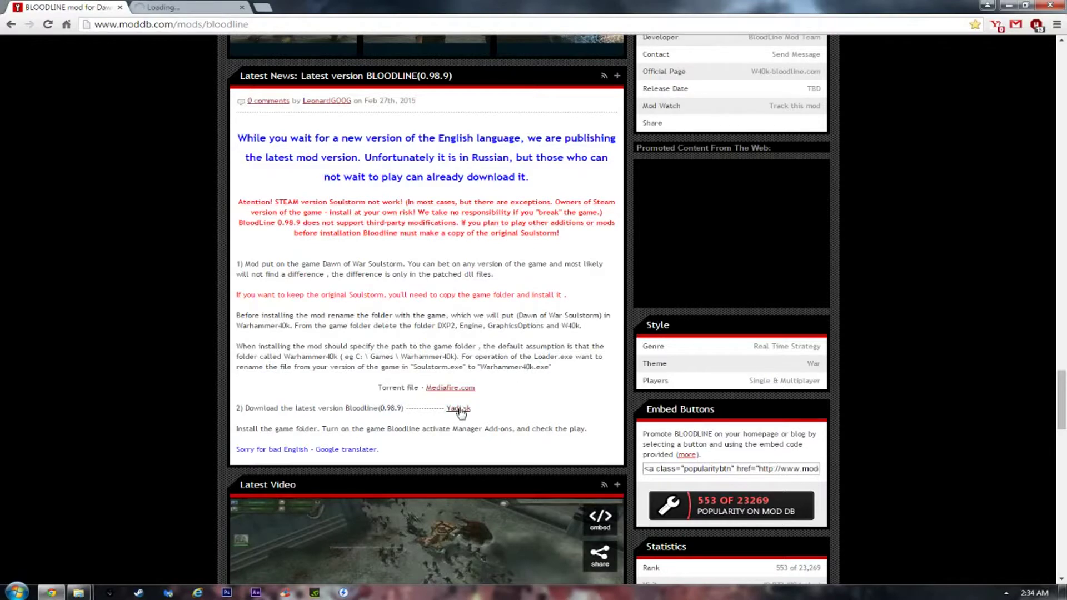
pyautogui.click(183, 7)
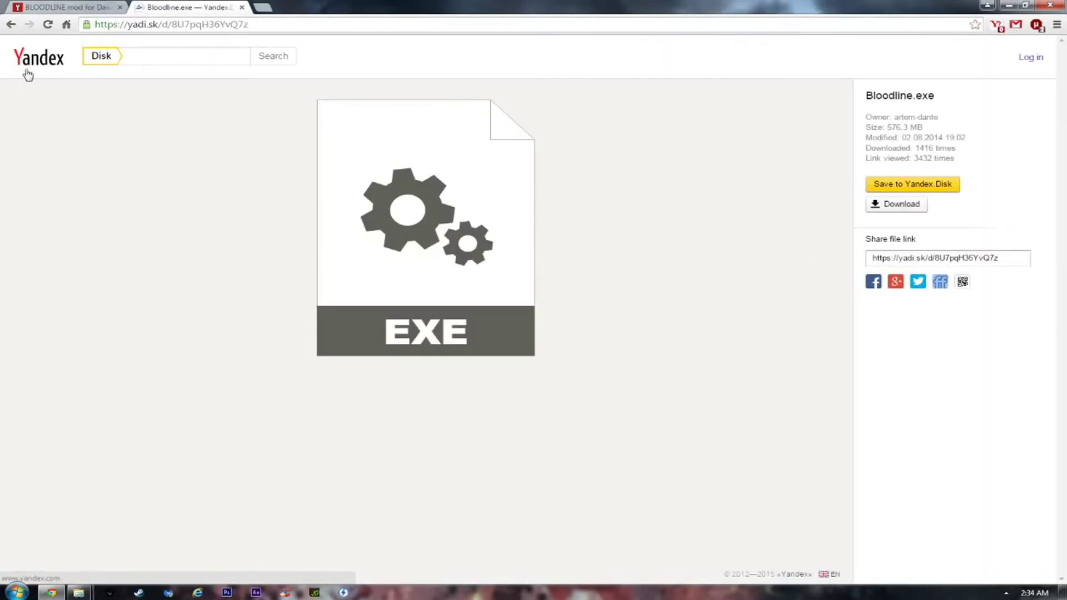
pyautogui.click(82, 7)
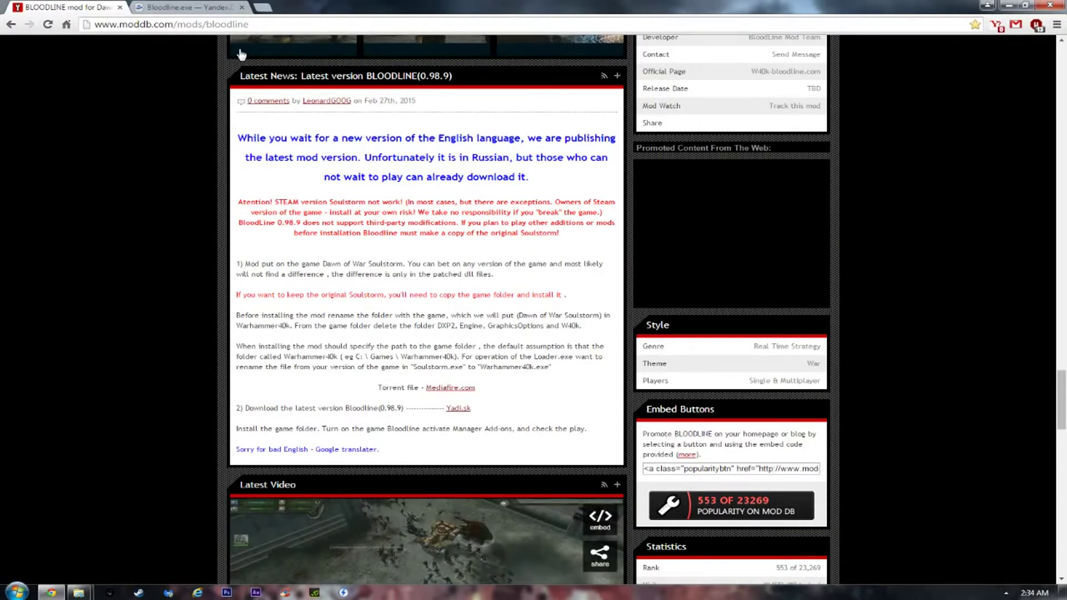
pyautogui.click(211, 8)
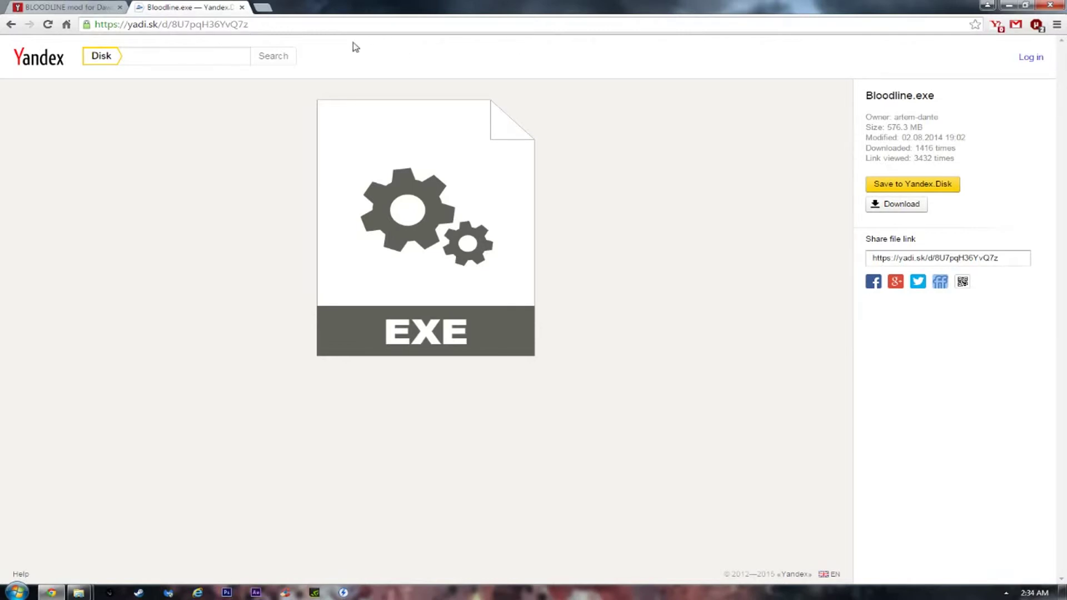
pyautogui.click(242, 7)
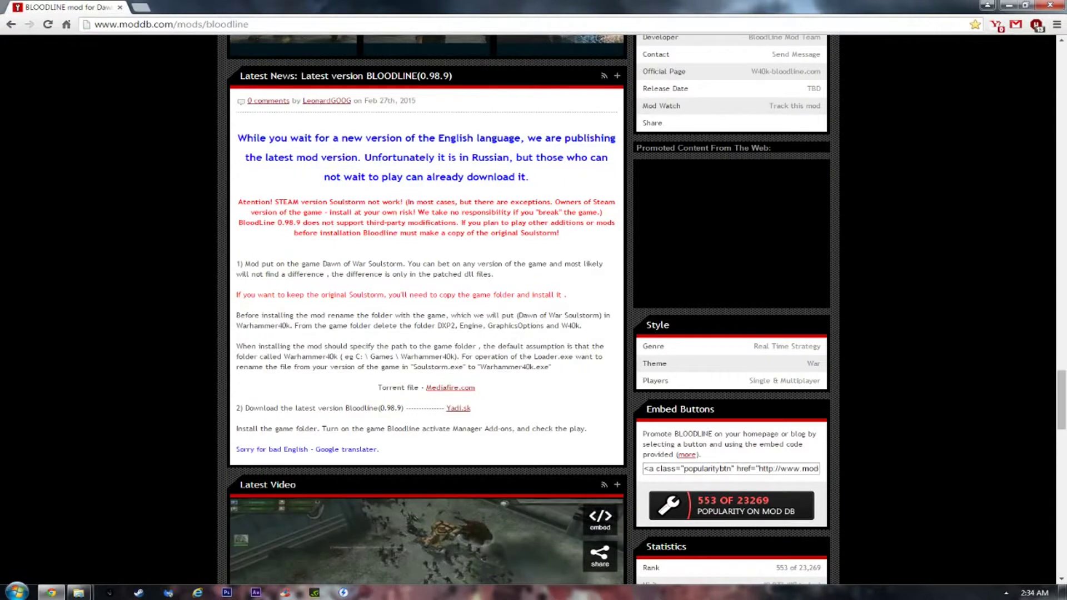
# Step: Restore Chrome to a smaller window, move it down-left, and bring the Tutorial folder forward
pyautogui.moveTo(520, 429); pyautogui.dragTo(378, 387)
pyautogui.click(378, 387)
pyautogui.doubleClick(546, 9)
pyautogui.moveTo(527, 21); pyautogui.dragTo(419, 50)
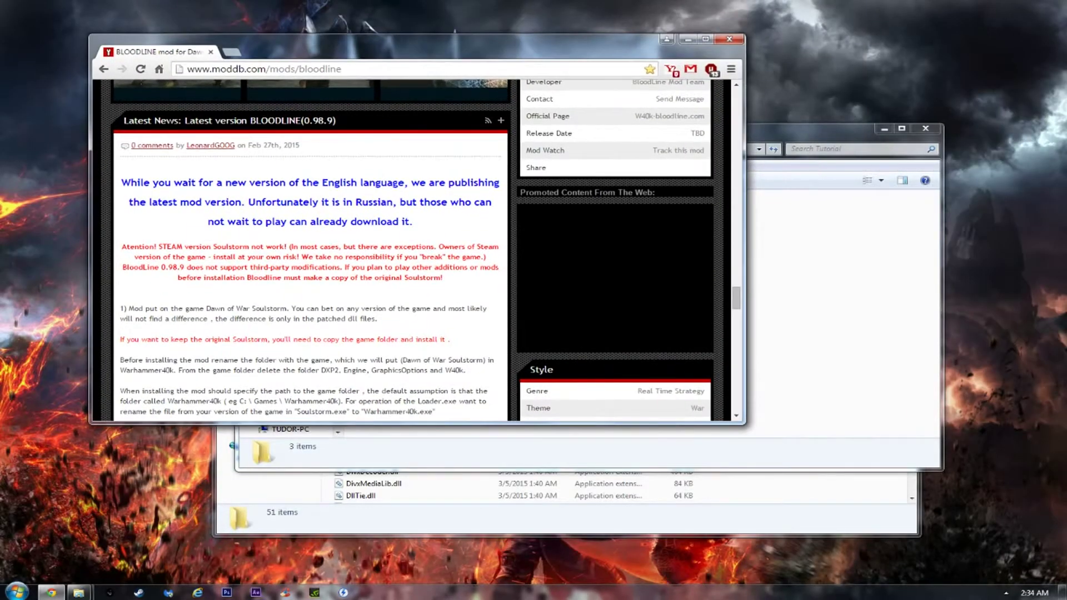
pyautogui.scroll(-2, 602, 242)
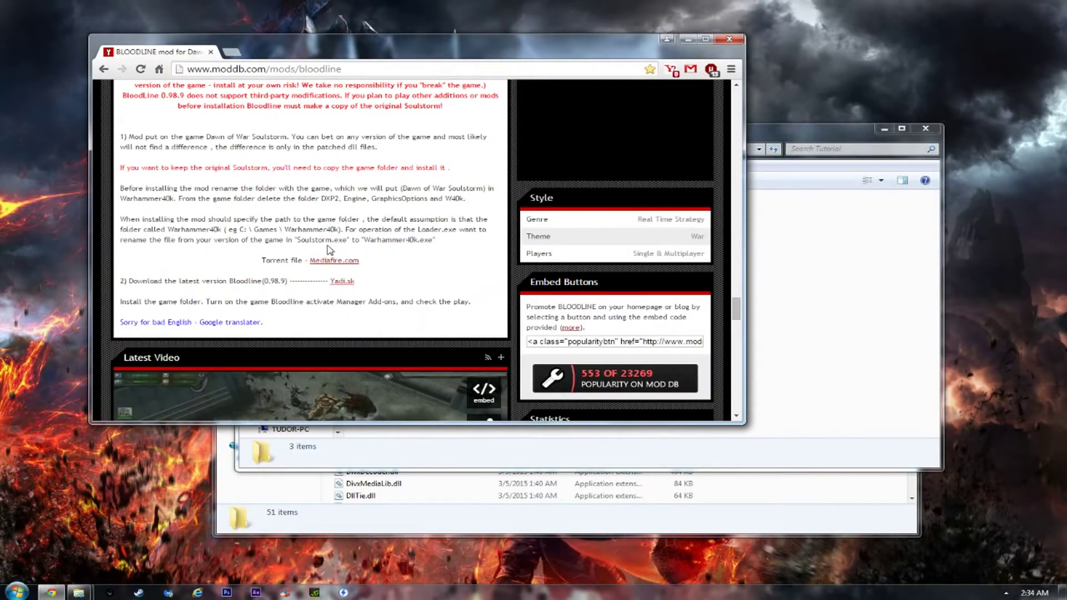
pyautogui.moveTo(508, 53); pyautogui.dragTo(461, 77)
pyautogui.scroll(1, 353, 283)
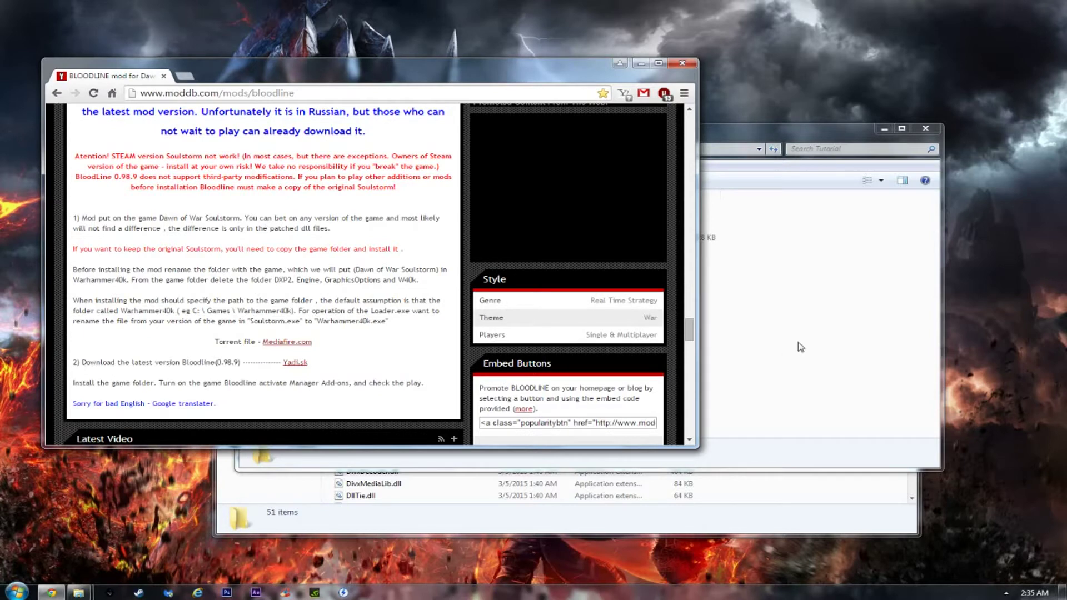
pyautogui.click(826, 292)
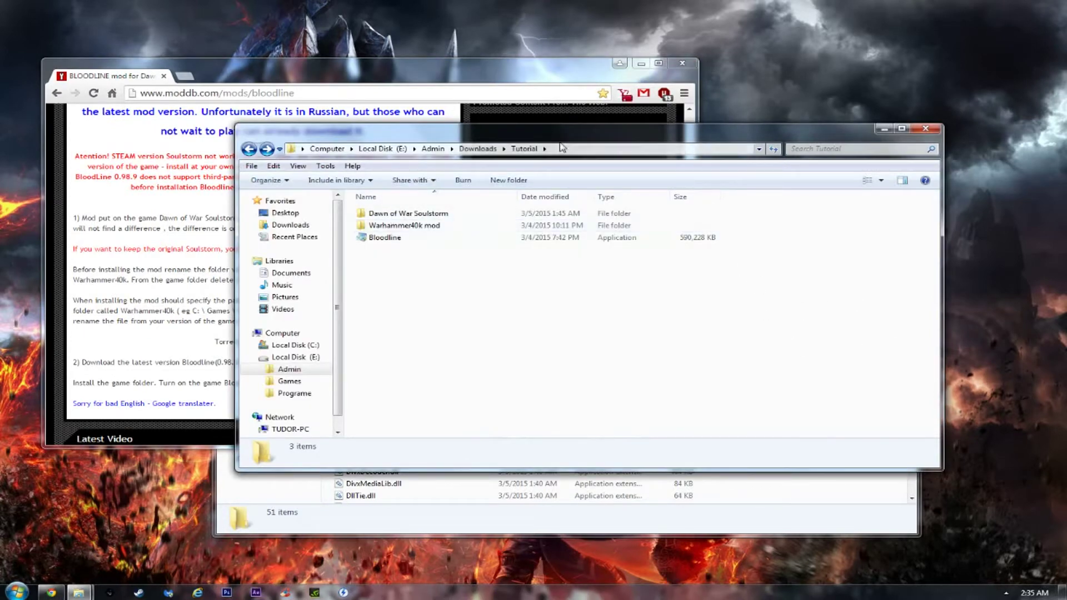
# Step: Check the Tutorial folder: view Warhammer40k mod's files, then select the Dawn of War Soulstorm folder
pyautogui.moveTo(535, 126); pyautogui.dragTo(656, 121)
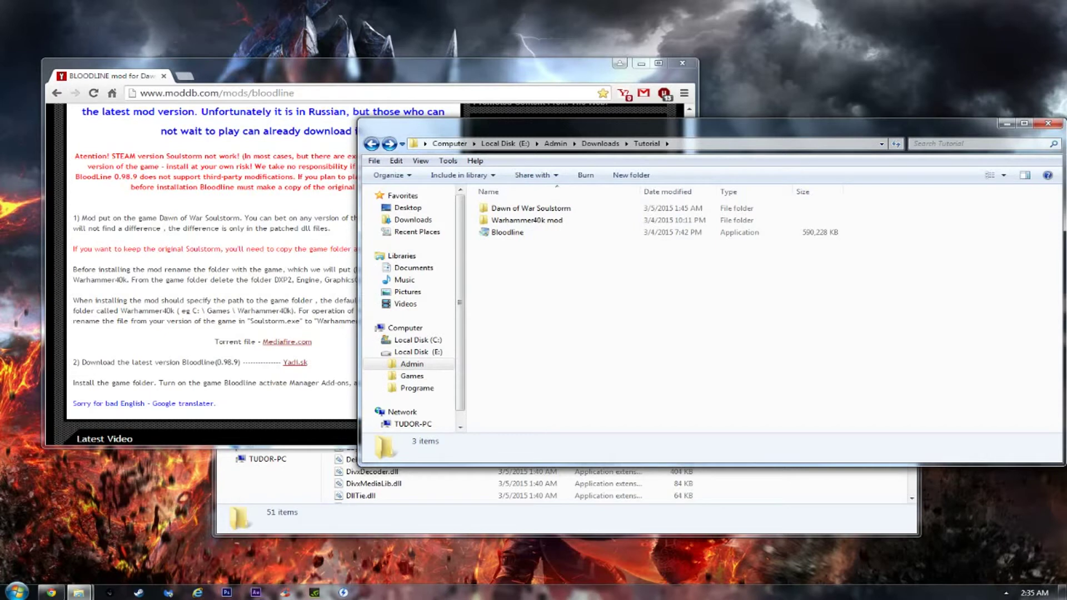
pyautogui.click(504, 221)
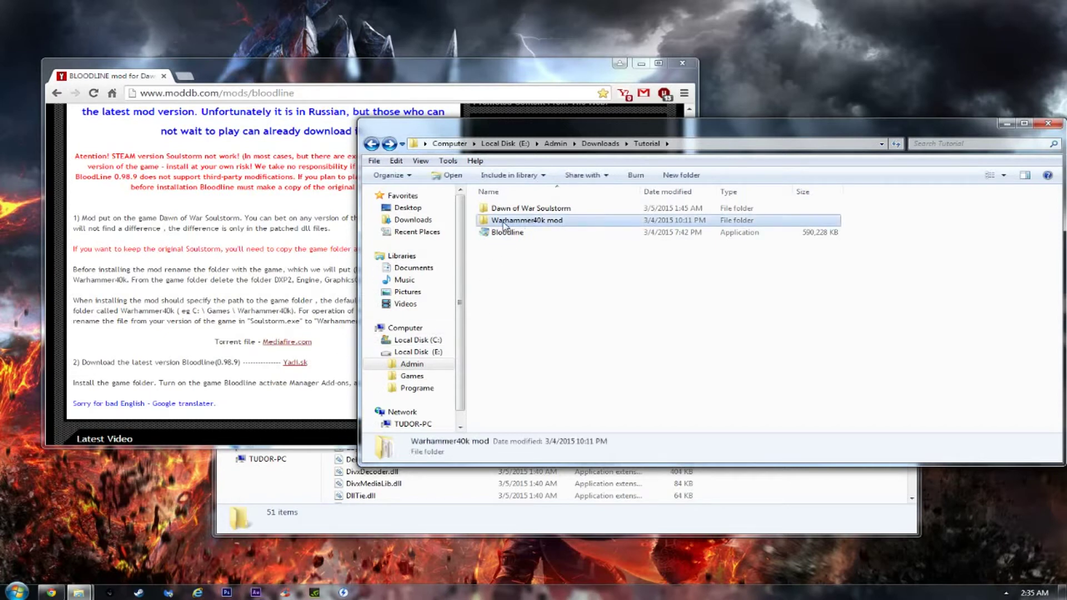
pyautogui.moveTo(564, 225)
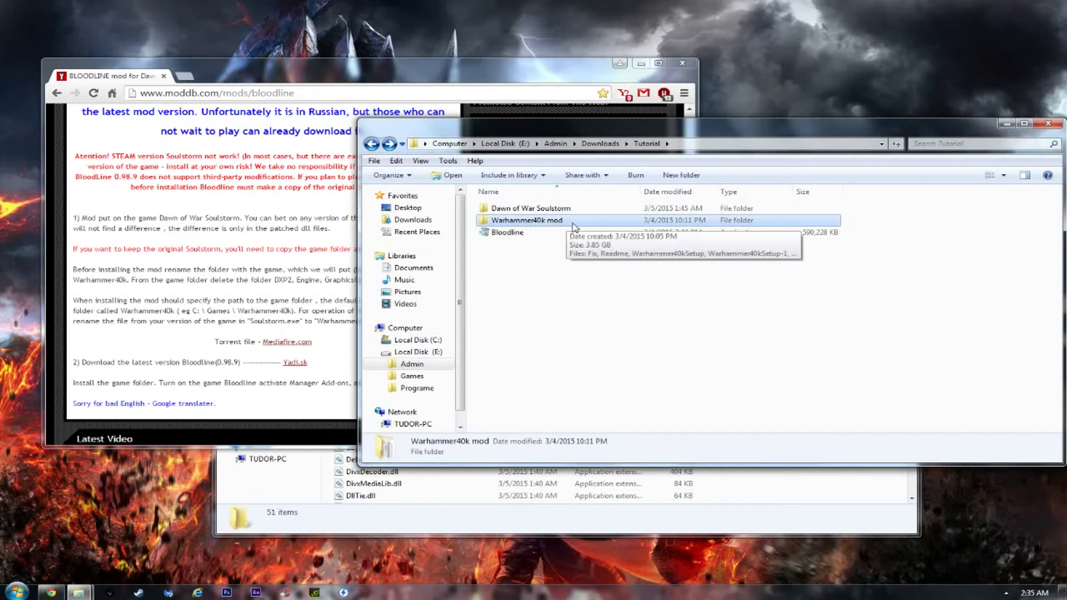
pyautogui.doubleClick(518, 222)
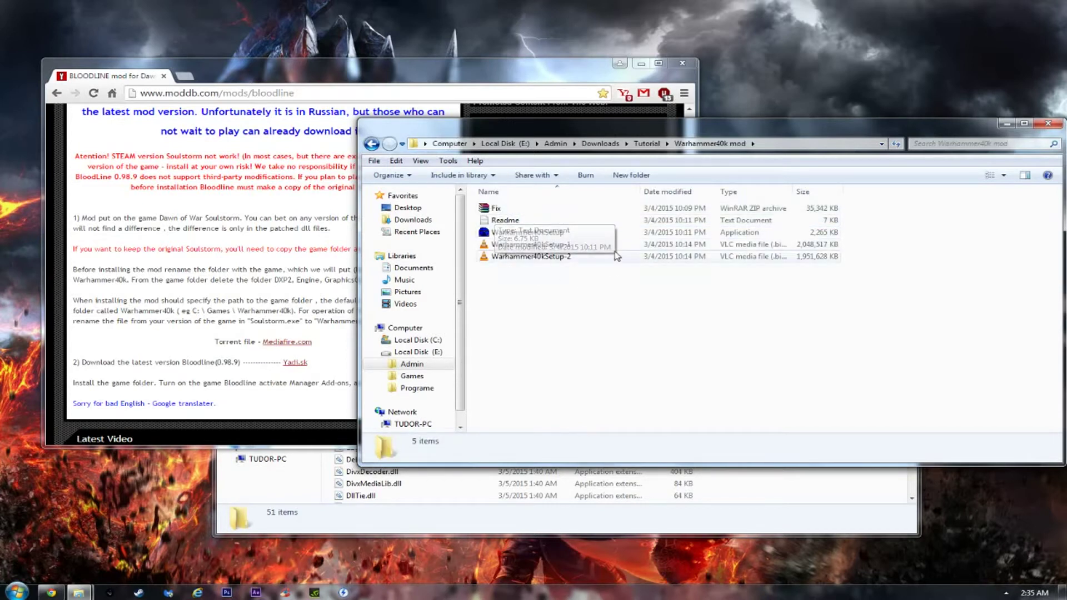
pyautogui.click(373, 145)
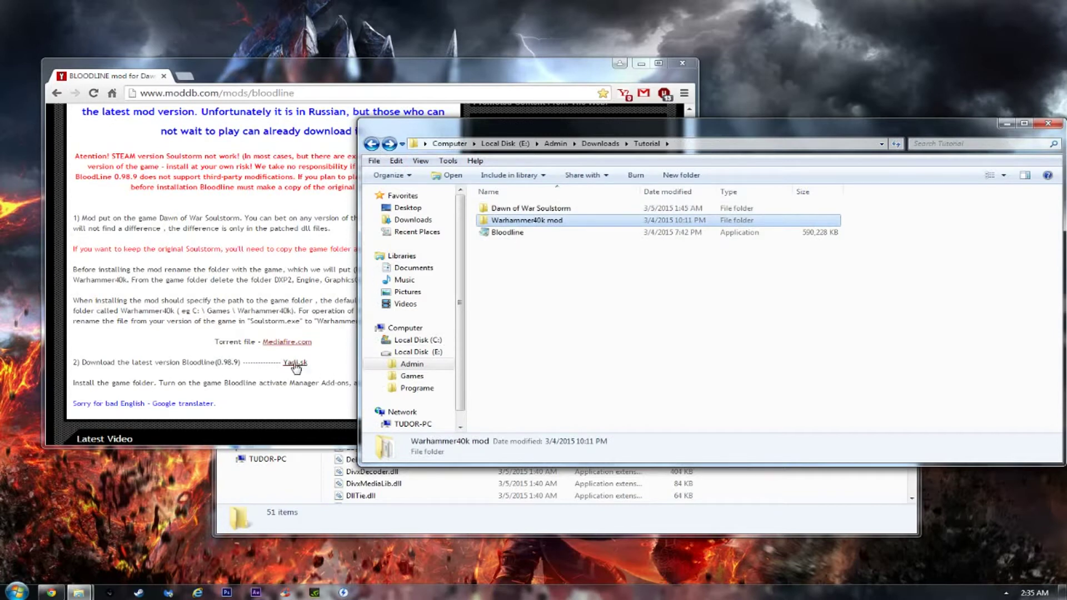
pyautogui.click(517, 244)
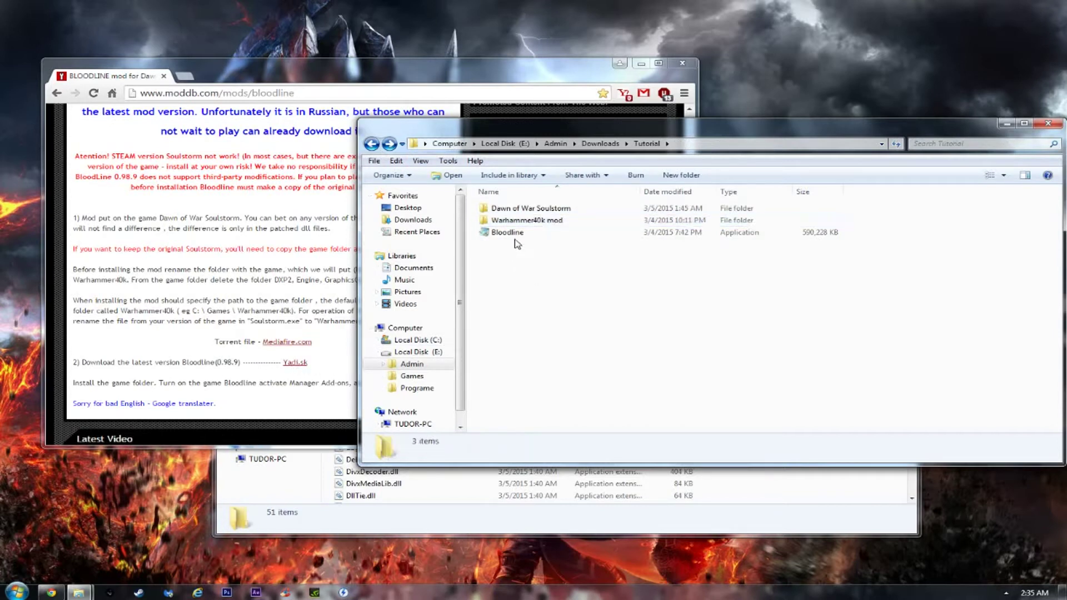
pyautogui.click(519, 234)
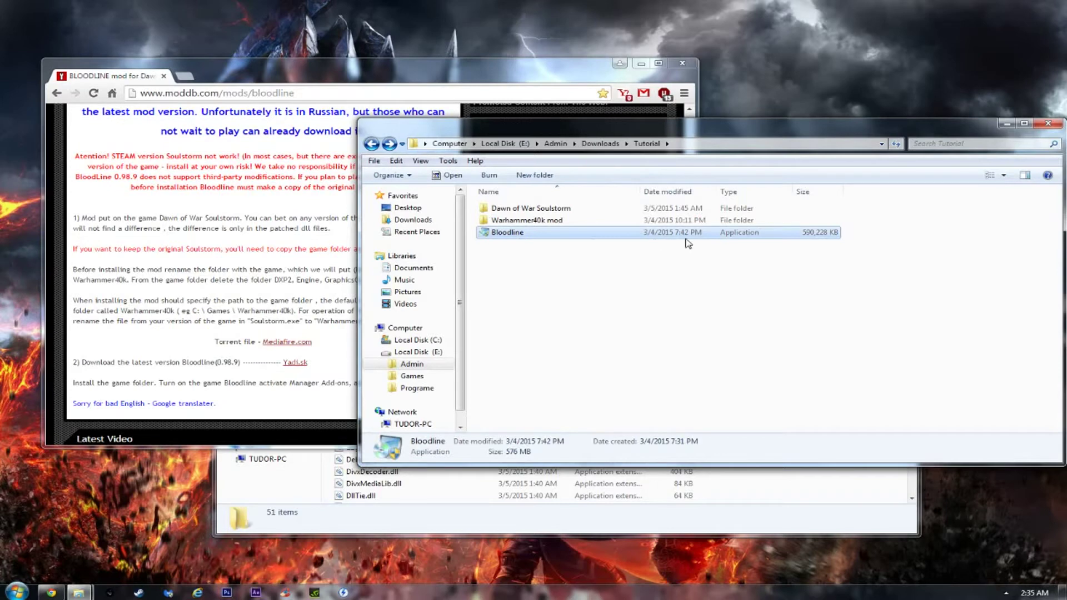
pyautogui.click(682, 281)
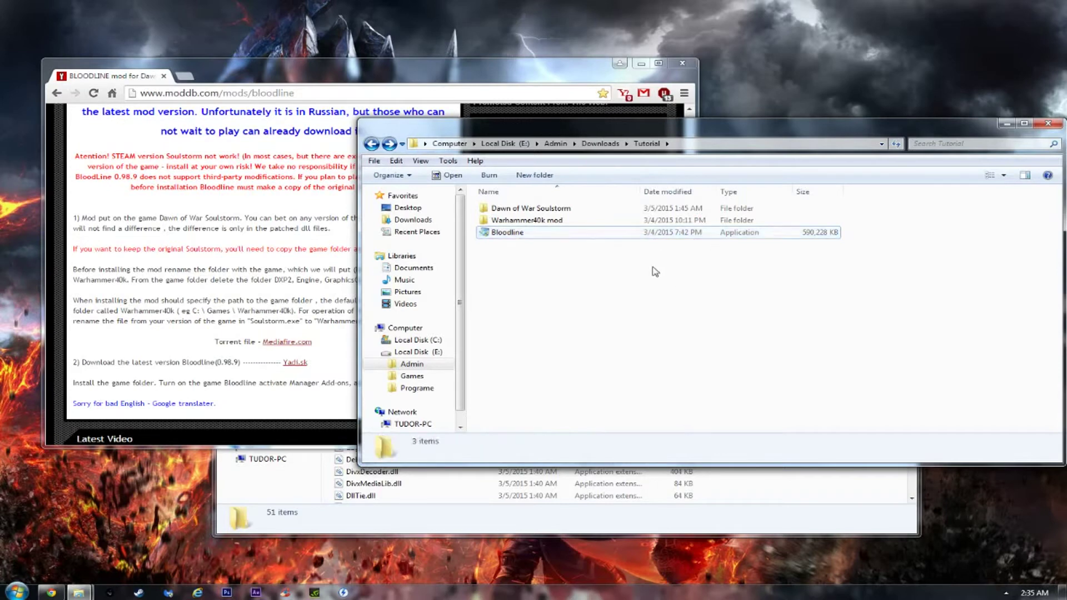
pyautogui.click(573, 211)
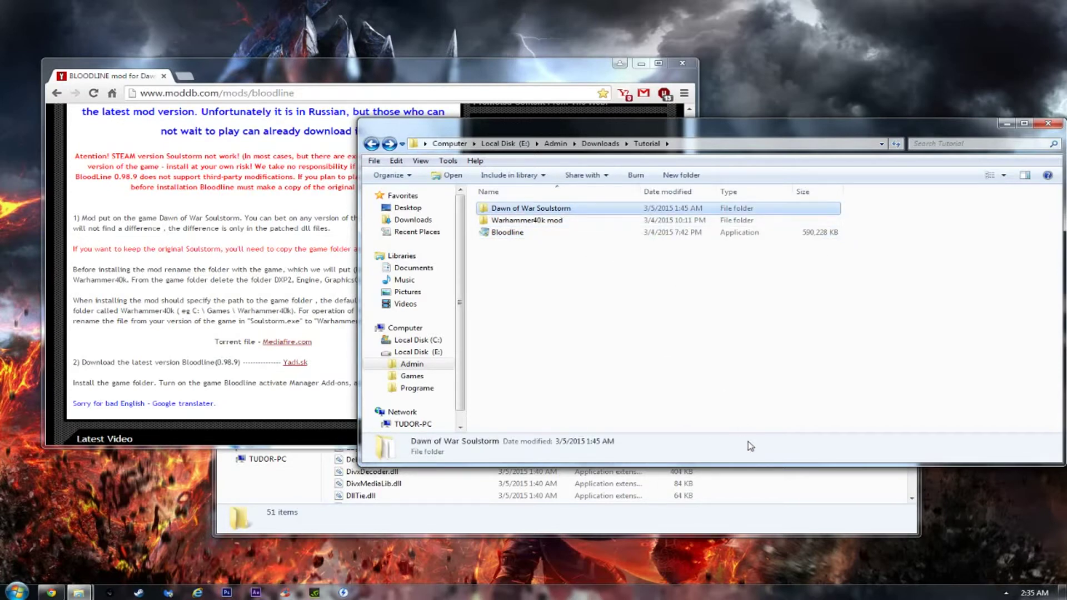
# Step: Arrange the game folder window beside the browser and go up to E:\Games\Old
pyautogui.click(753, 520)
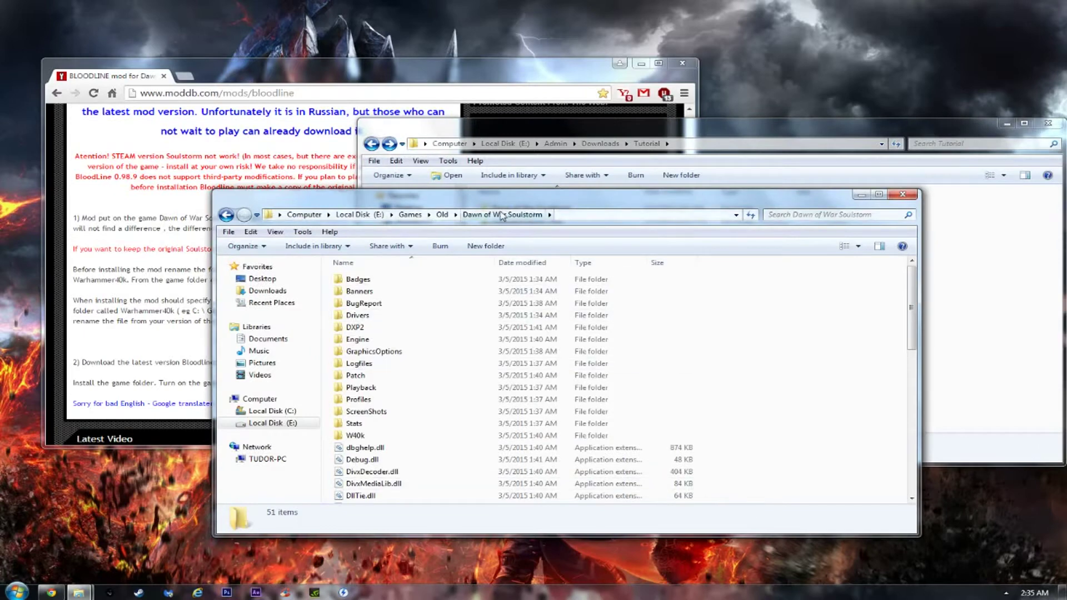
pyautogui.moveTo(535, 194); pyautogui.dragTo(494, 262)
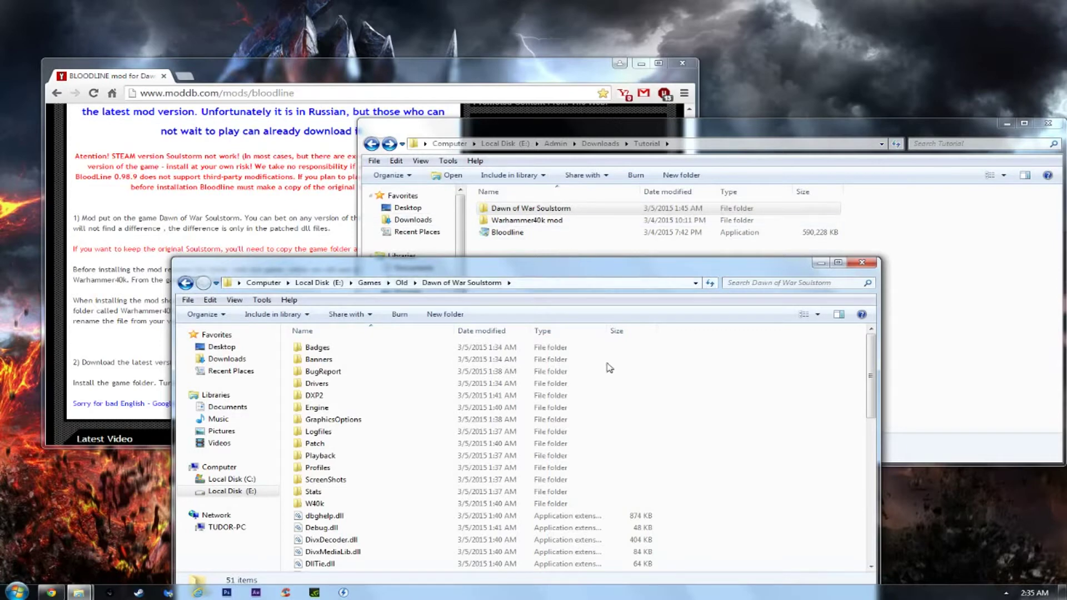
pyautogui.moveTo(567, 267); pyautogui.dragTo(770, 239)
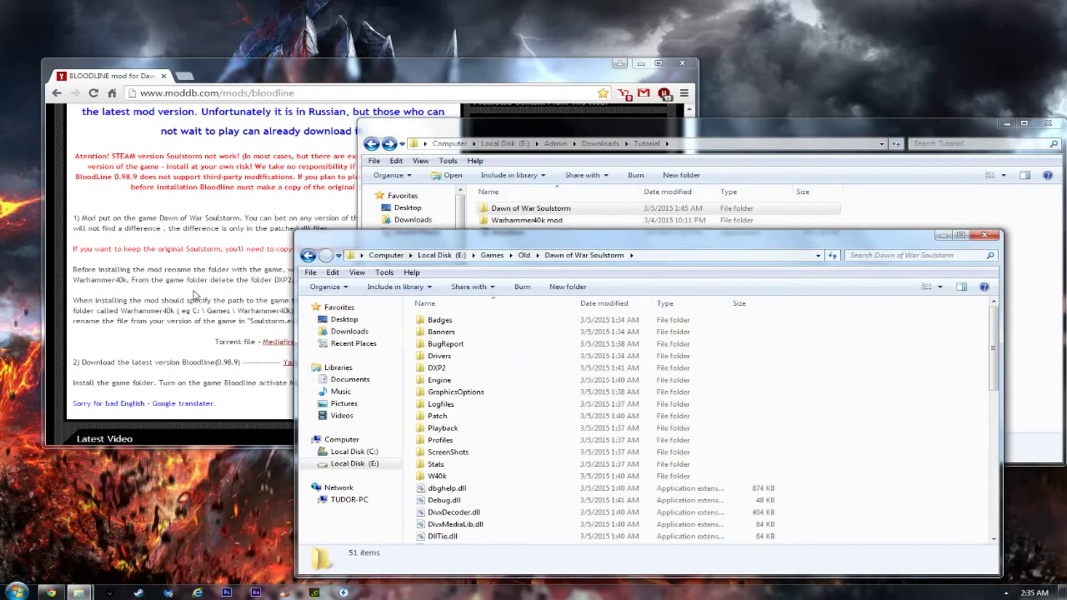
pyautogui.click(197, 294)
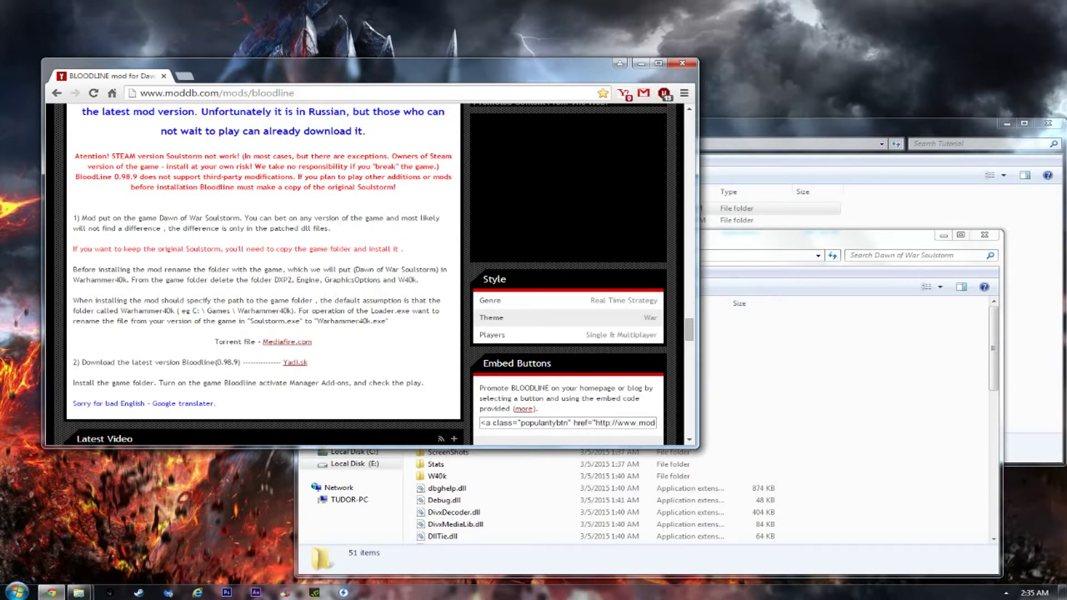
pyautogui.click(764, 255)
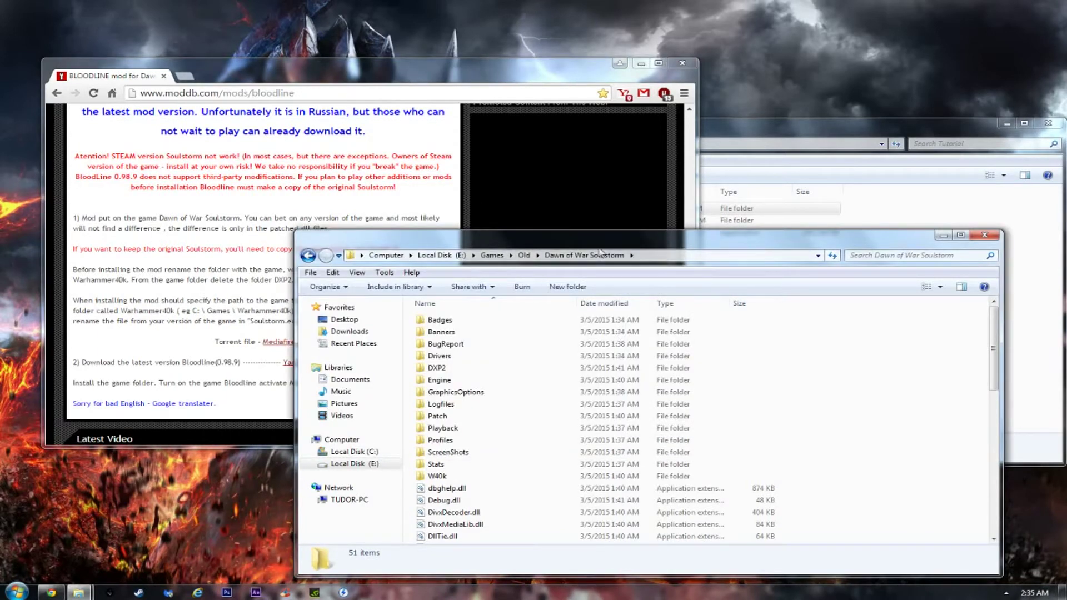
pyautogui.click(826, 137)
pyautogui.click(301, 244)
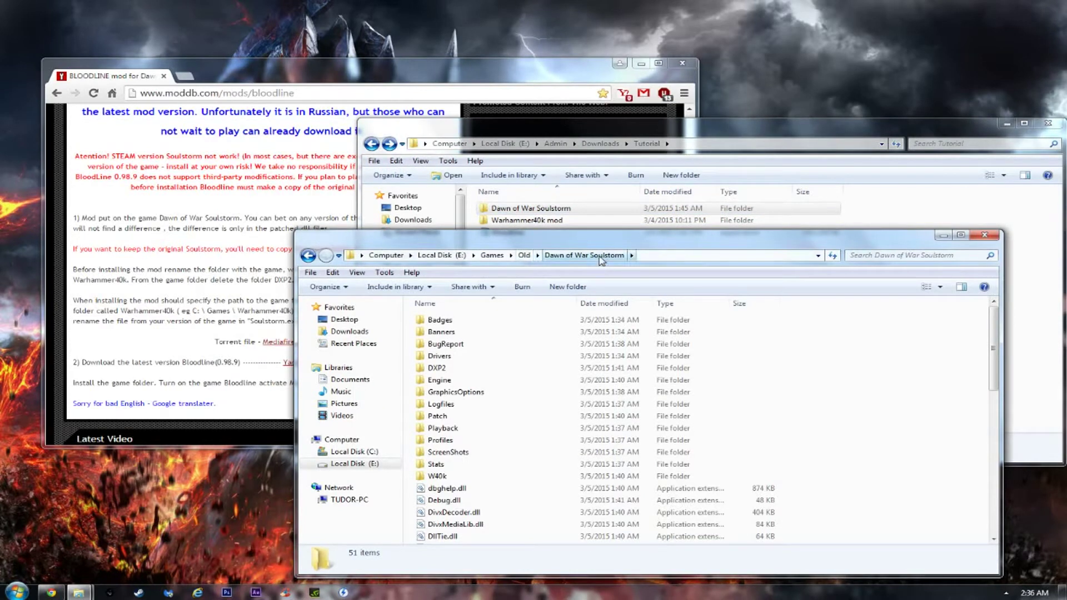
pyautogui.press('BackSpace')
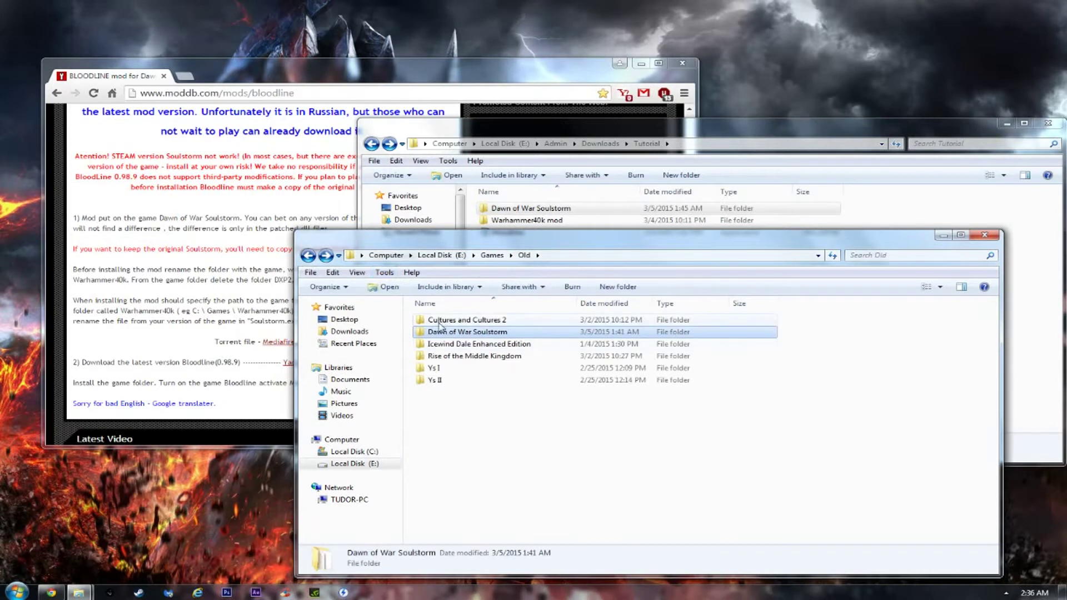
# Step: Copy the word 'Warhammer40k' from the mod instructions page
pyautogui.rightClick(476, 339)
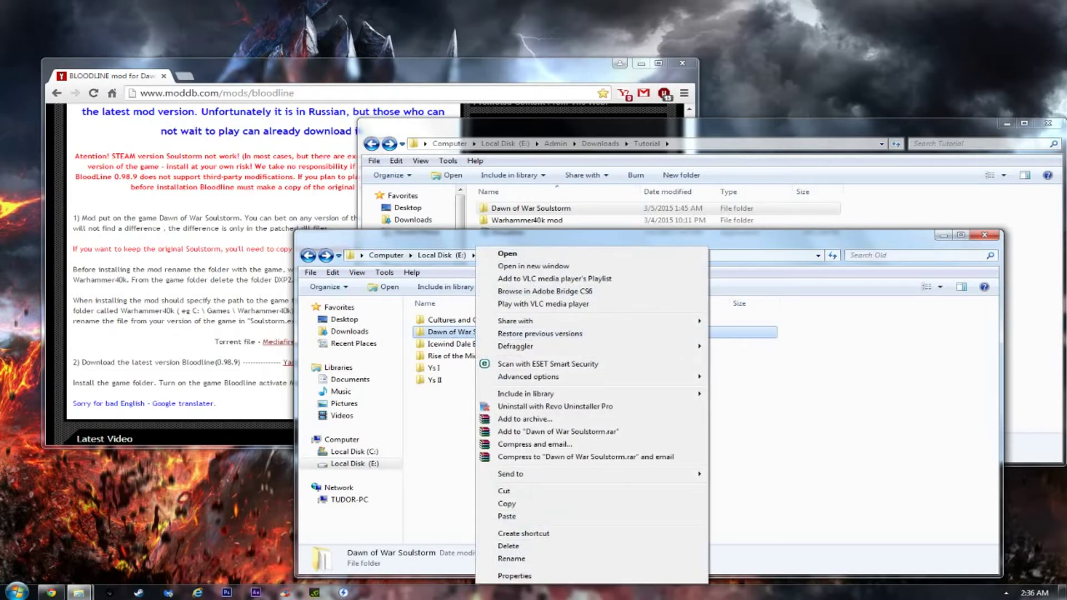
pyautogui.click(154, 285)
pyautogui.moveTo(127, 280); pyautogui.dragTo(73, 280)
pyautogui.press('super+c')
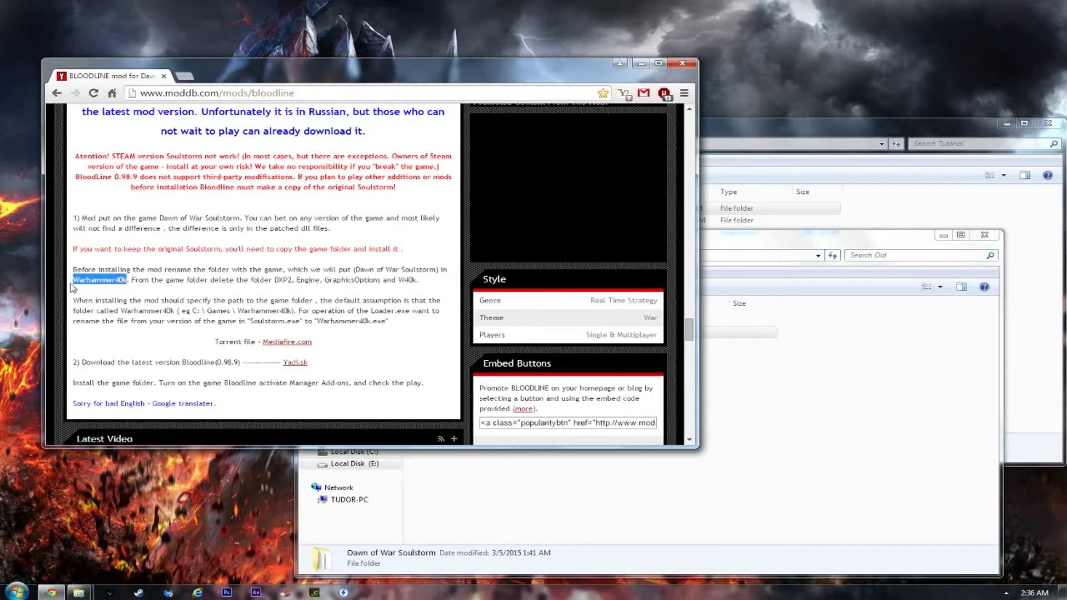
pyautogui.rightClick(89, 280)
pyautogui.click(105, 287)
# Step: Rename the Dawn of War Soulstorm folder by pasting 'Warhammer40k' as its name
pyautogui.click(595, 474)
pyautogui.click(465, 333)
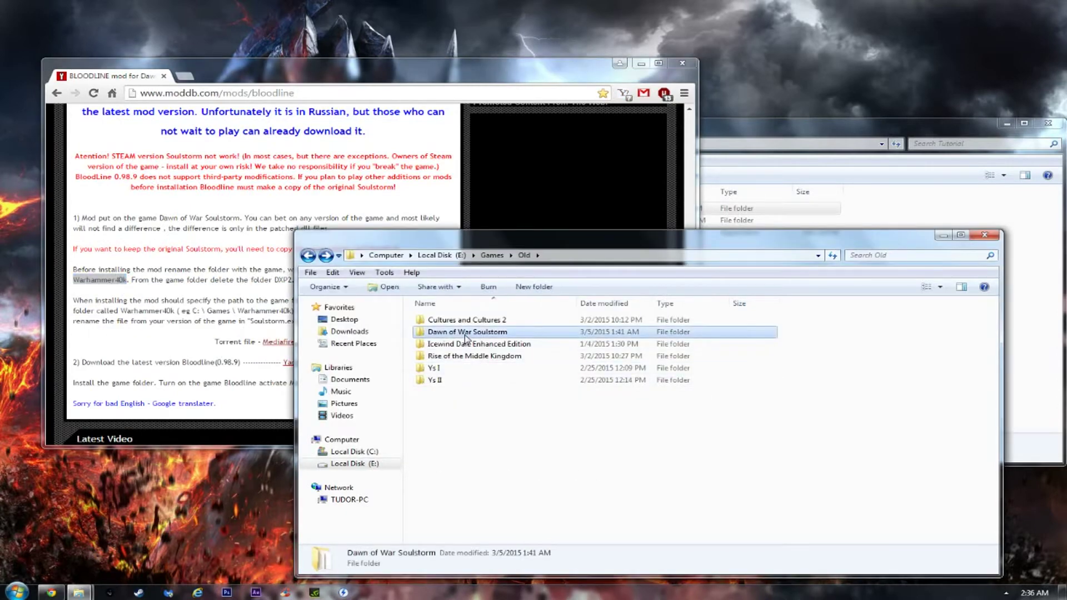
pyautogui.rightClick(466, 336)
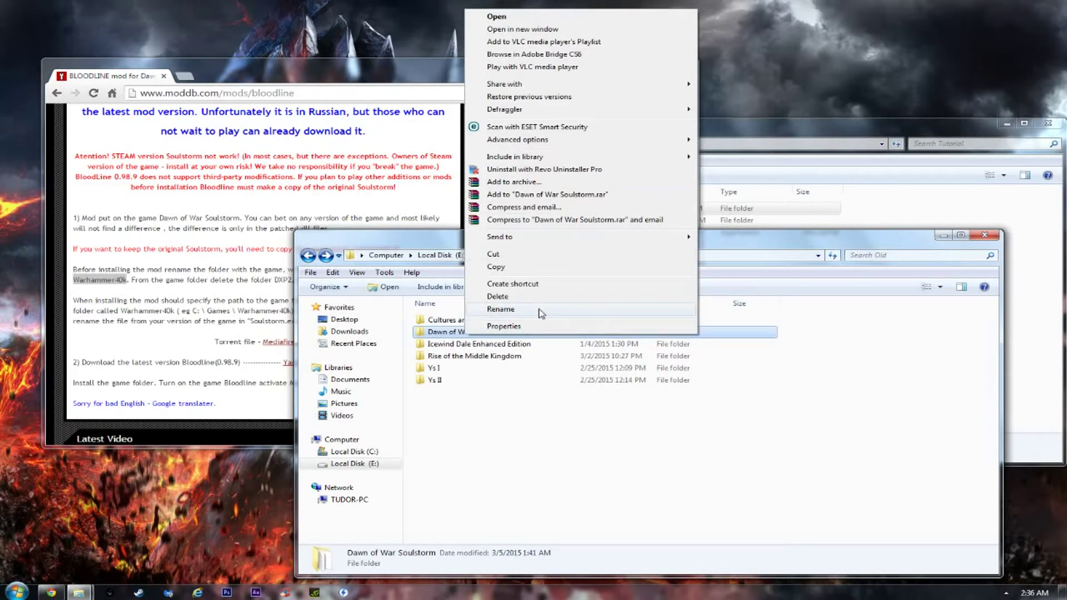
pyautogui.click(515, 311)
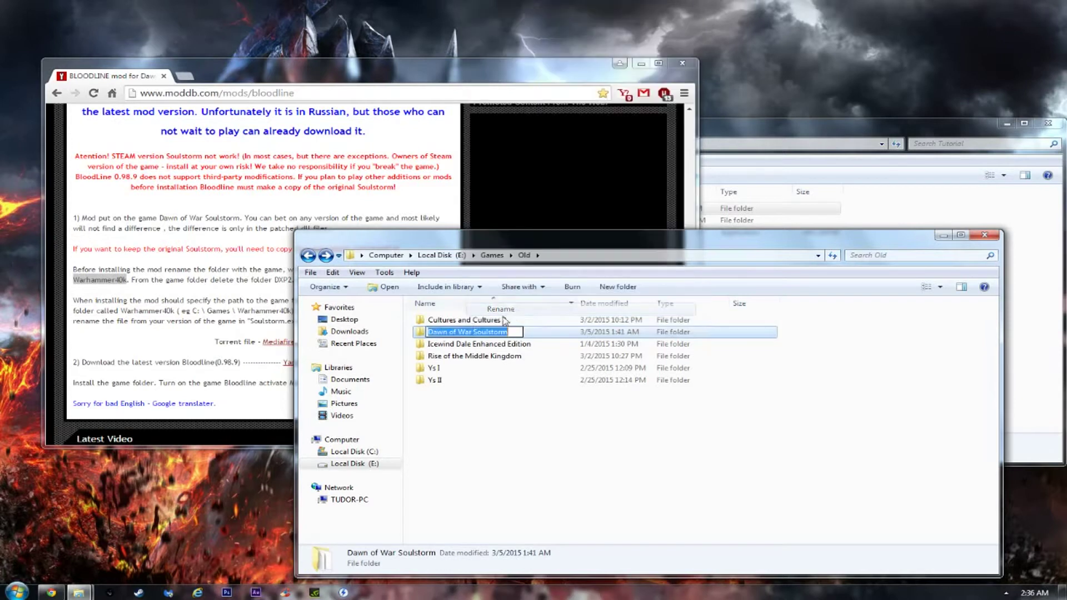
pyautogui.rightClick(467, 336)
pyautogui.click(525, 384)
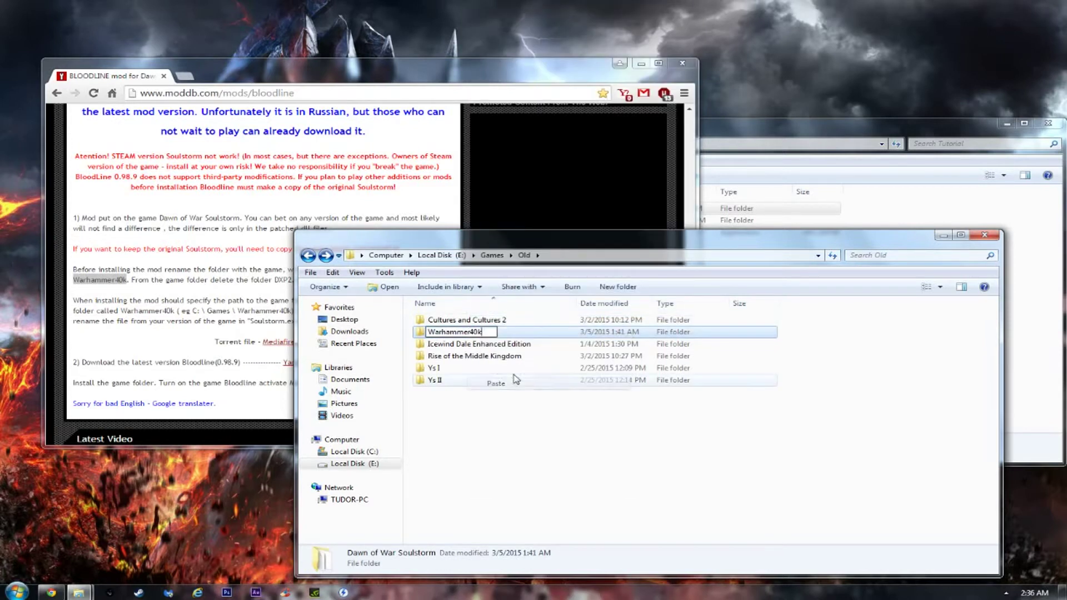
pyautogui.click(488, 445)
pyautogui.click(452, 357)
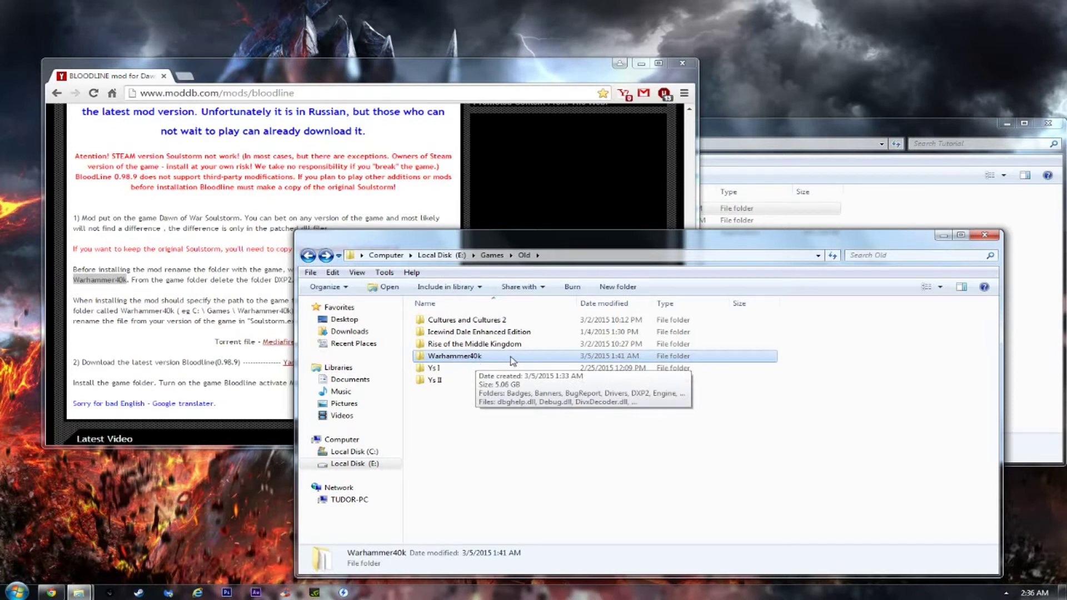
# Step: Open the Warhammer40k game folder and arrange it beside the browser
pyautogui.doubleClick(460, 357)
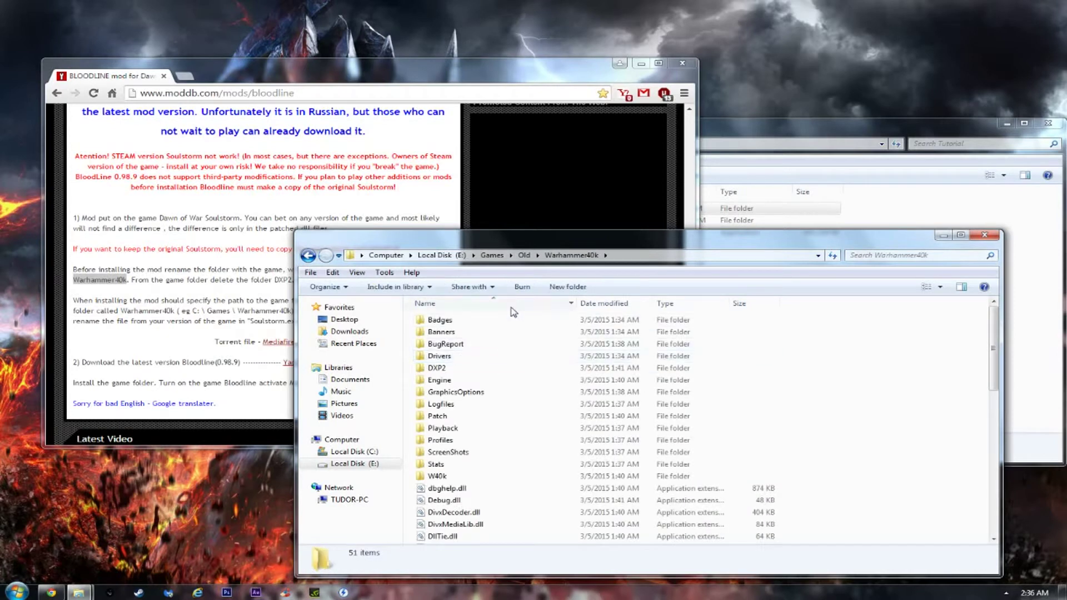
pyautogui.click(209, 284)
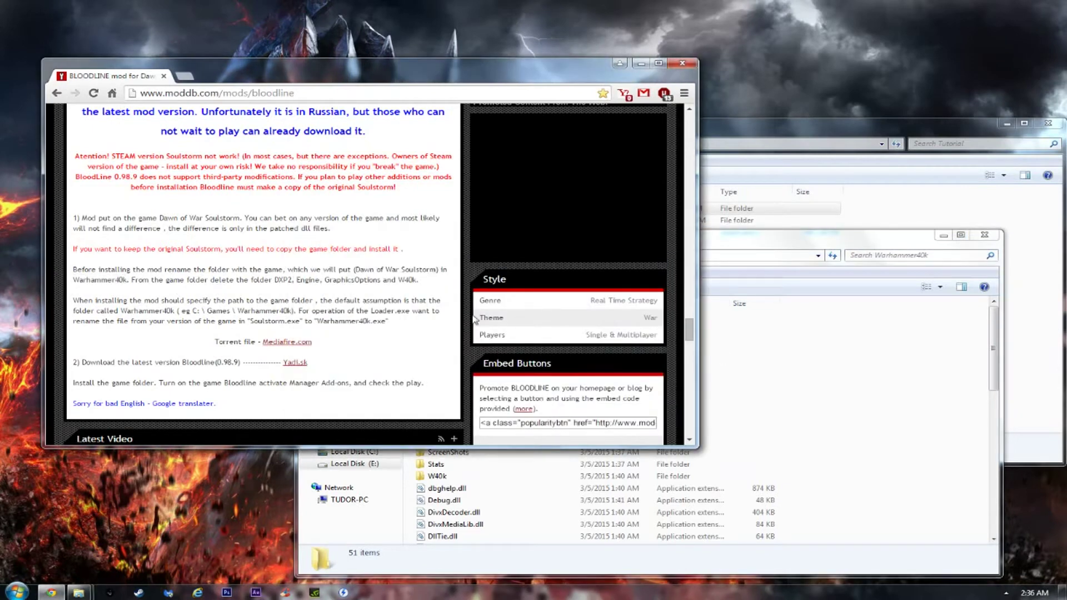
pyautogui.moveTo(752, 248); pyautogui.dragTo(871, 189)
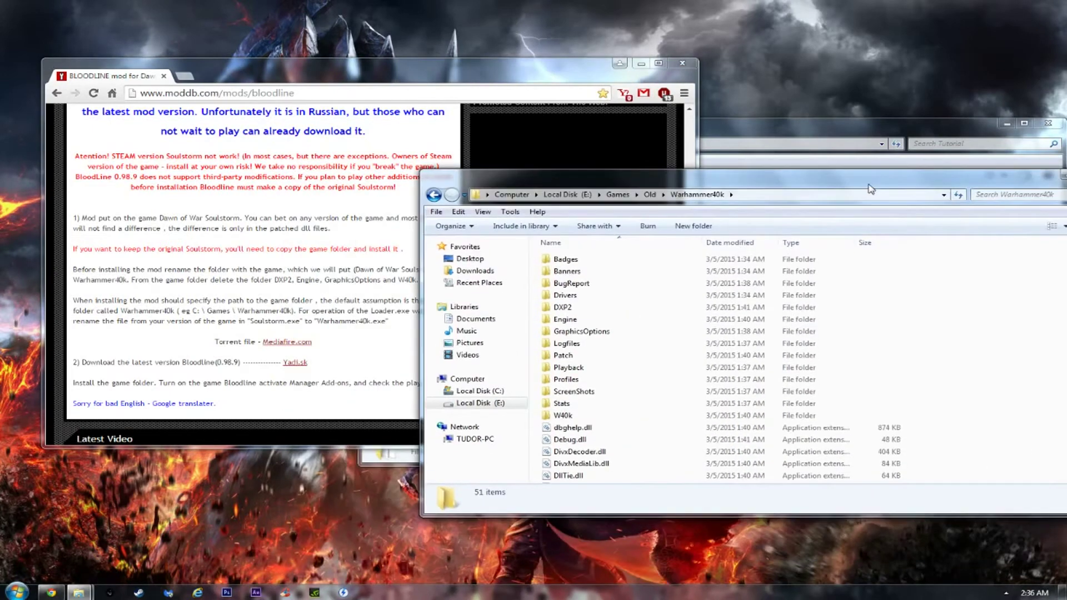
pyautogui.moveTo(472, 74); pyautogui.dragTo(416, 75)
pyautogui.click(735, 174)
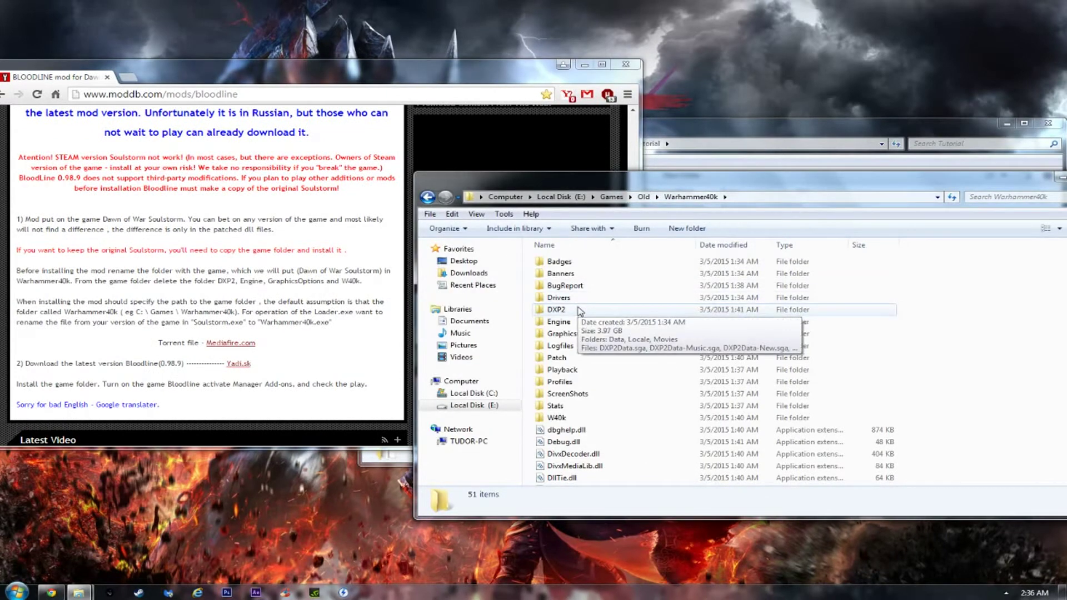
# Step: Select DXP2, Engine, GraphicsOptions and W40k and permanently delete them with Shift+Delete
pyautogui.click(579, 310)
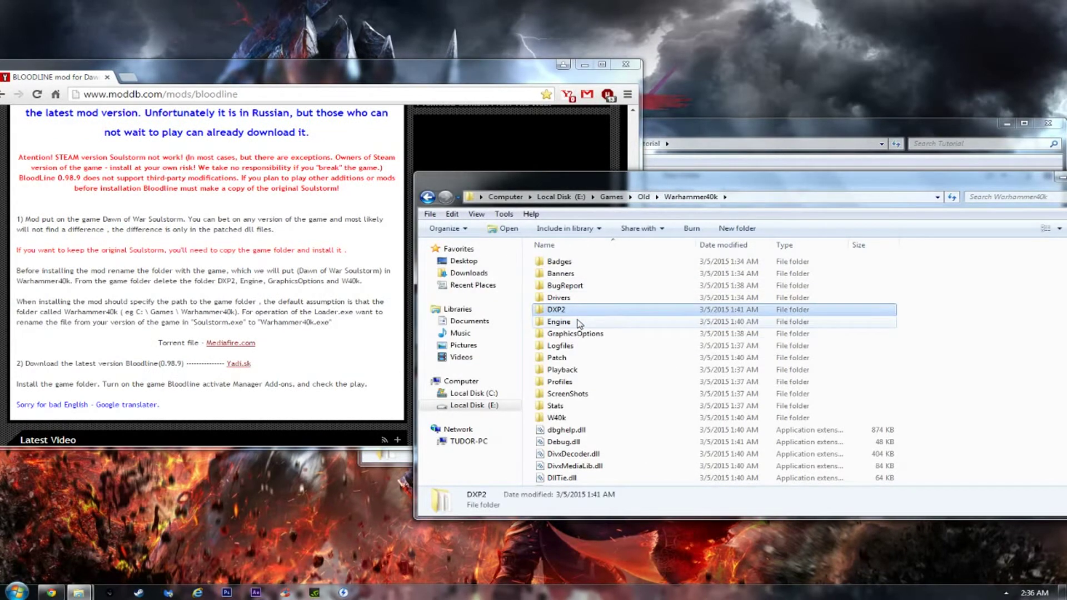
pyautogui.keyDown('ctrl'); pyautogui.click(579, 323); pyautogui.keyUp('ctrl')
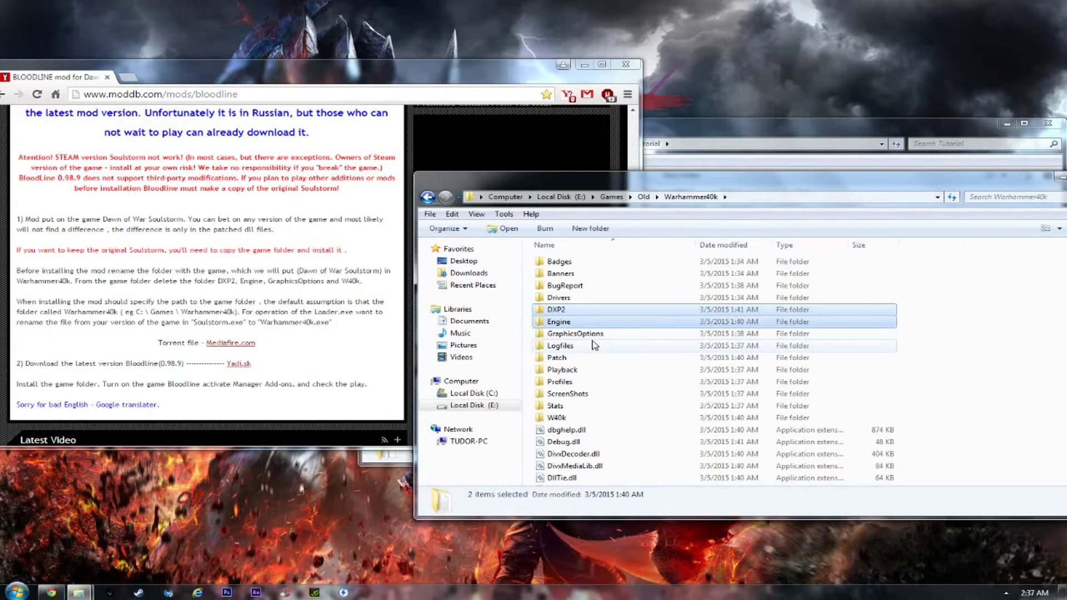
pyautogui.keyDown('ctrl'); pyautogui.click(599, 335); pyautogui.keyUp('ctrl')
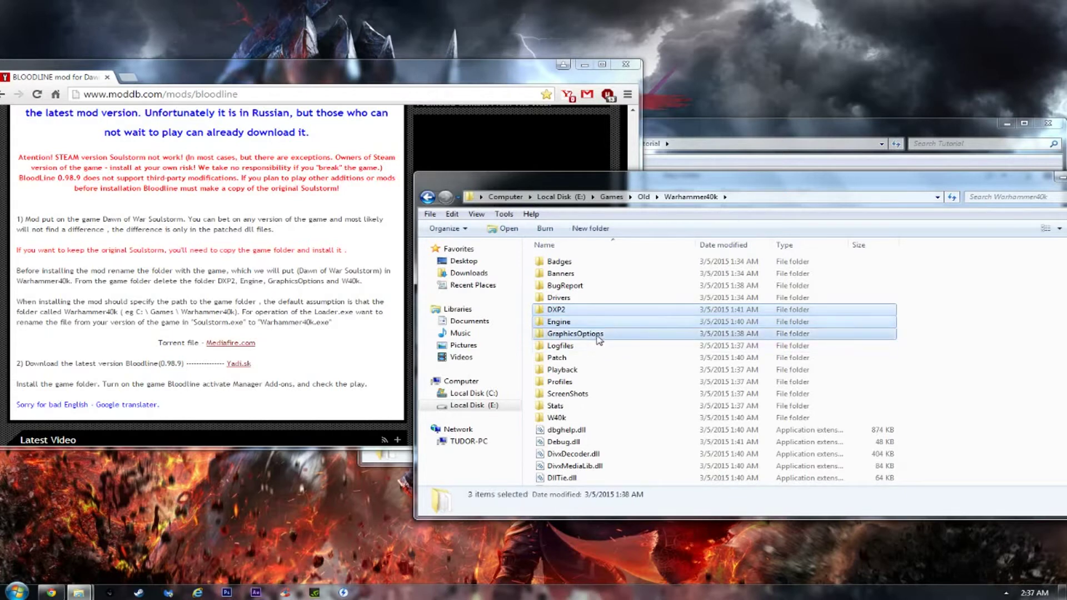
pyautogui.keyDown('ctrl'); pyautogui.click(597, 422); pyautogui.keyUp('ctrl')
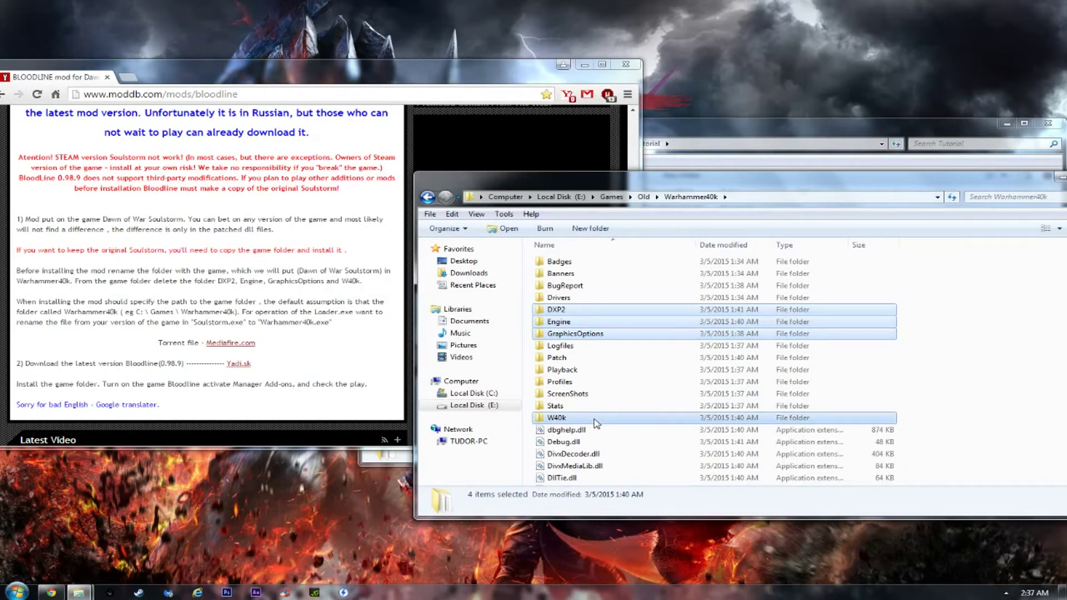
pyautogui.hotkey('shift', 'Delete')
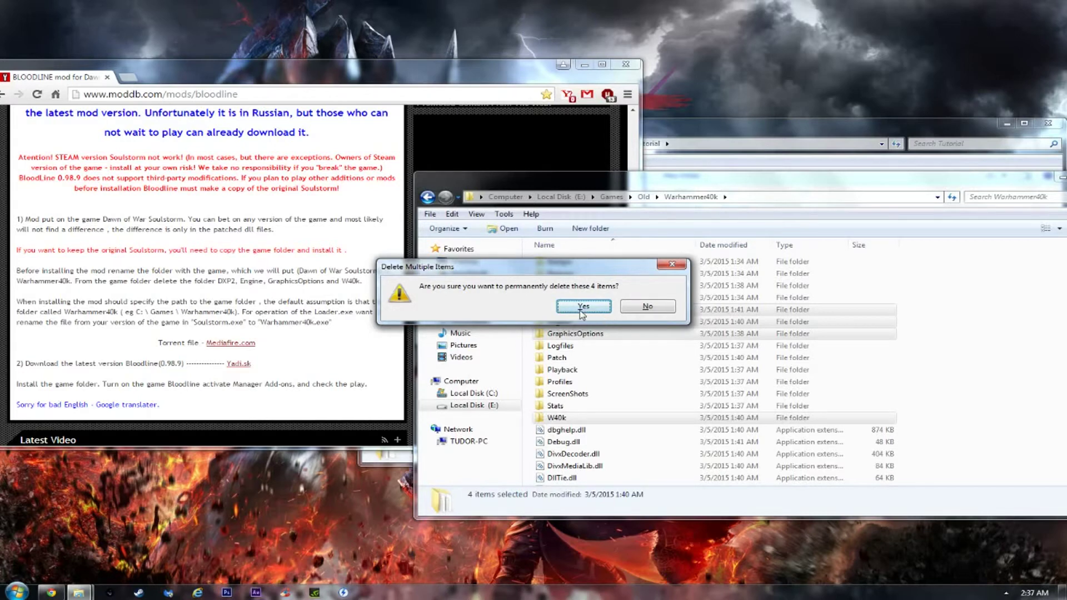
pyautogui.click(581, 309)
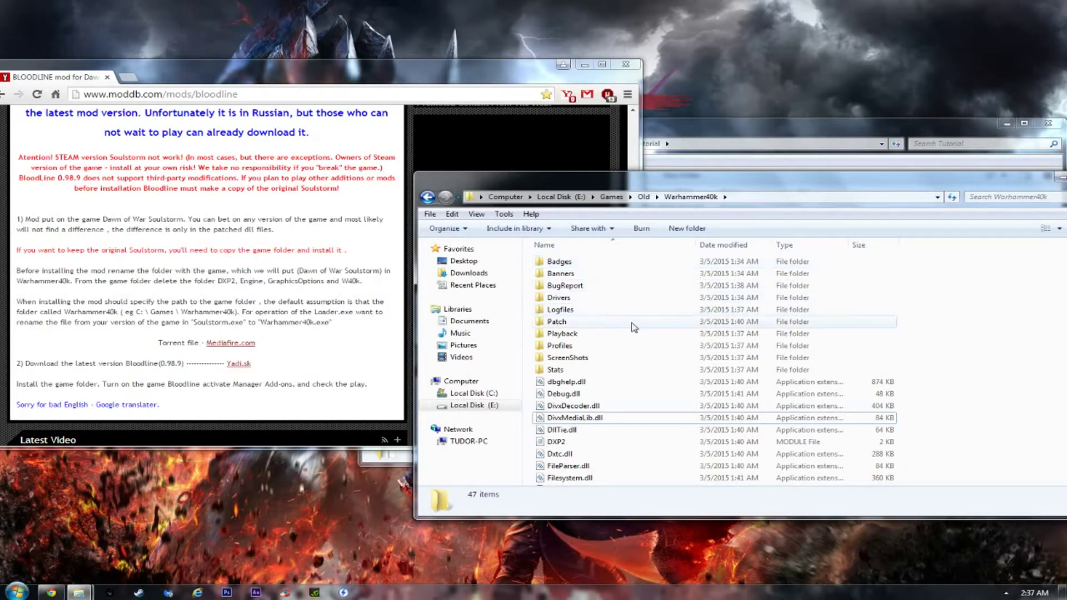
pyautogui.moveTo(352, 79); pyautogui.dragTo(368, 74)
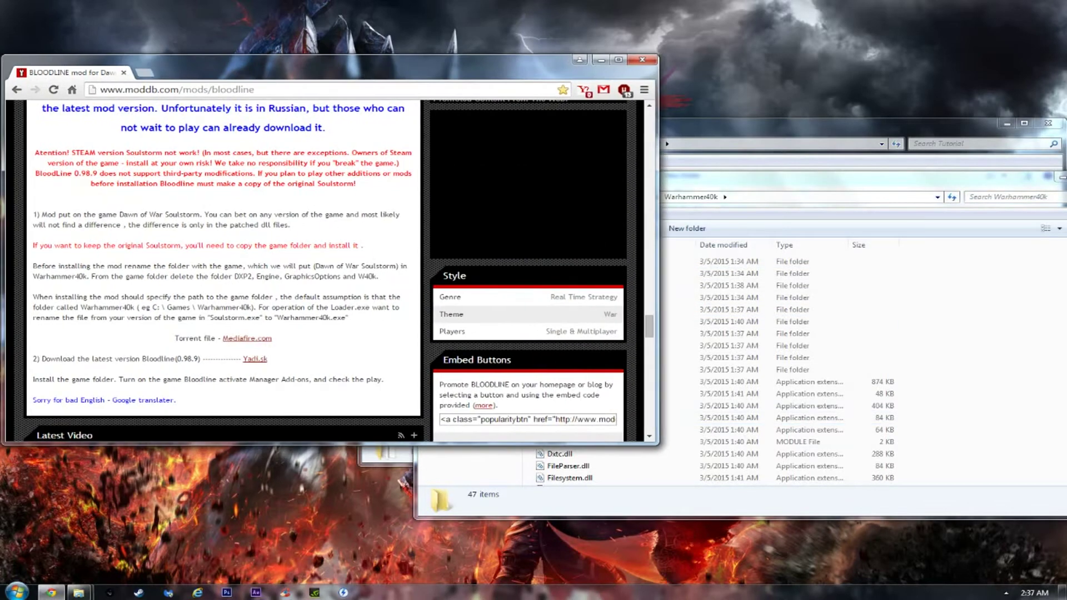
pyautogui.moveTo(174, 276); pyautogui.dragTo(357, 276)
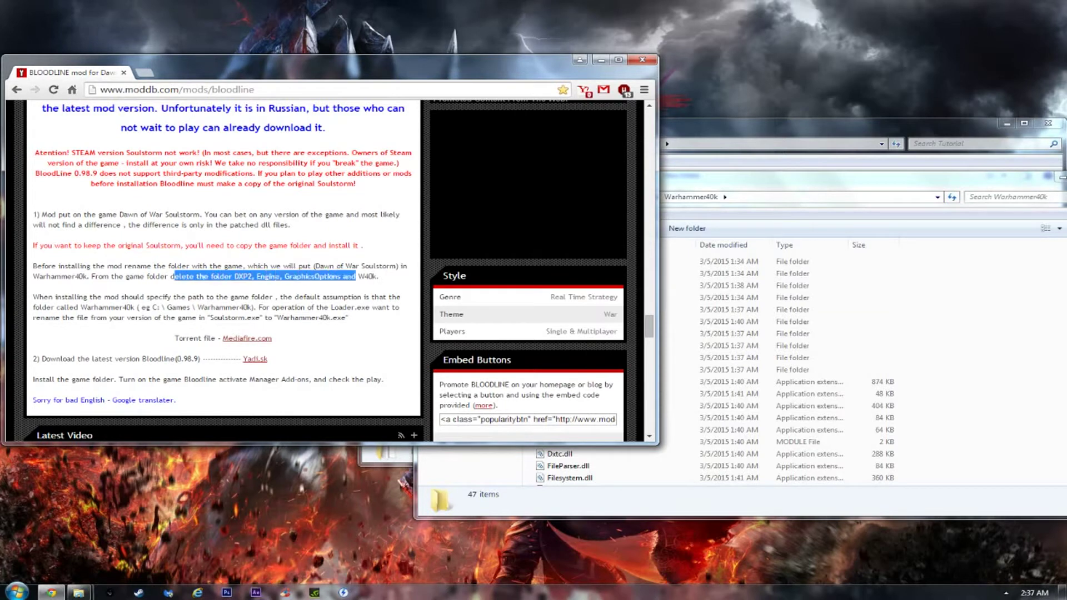
pyautogui.click(357, 276)
pyautogui.moveTo(229, 276); pyautogui.dragTo(378, 276)
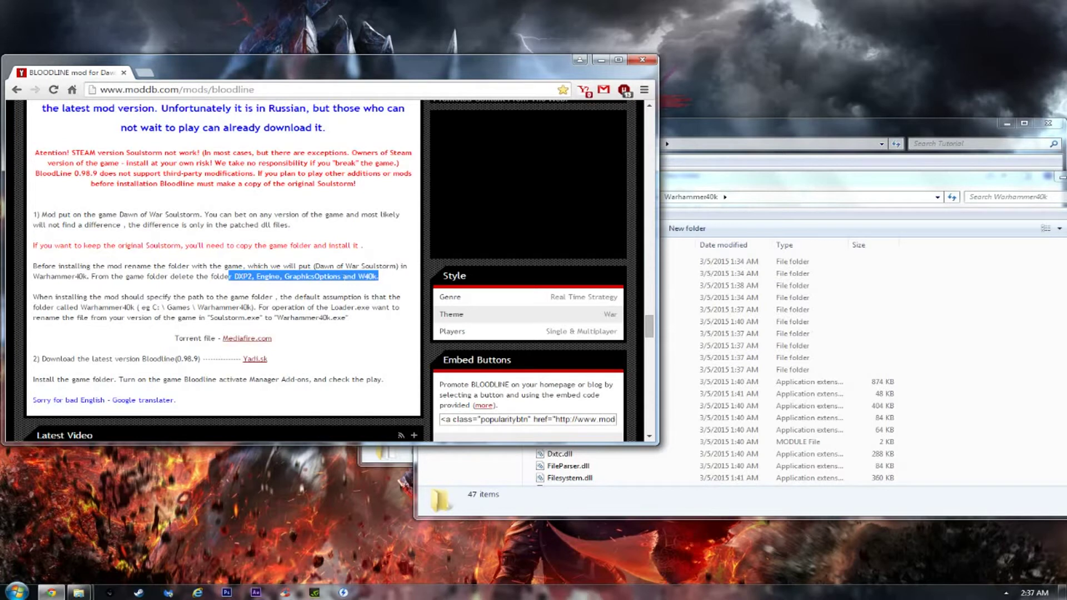
pyautogui.click(246, 308)
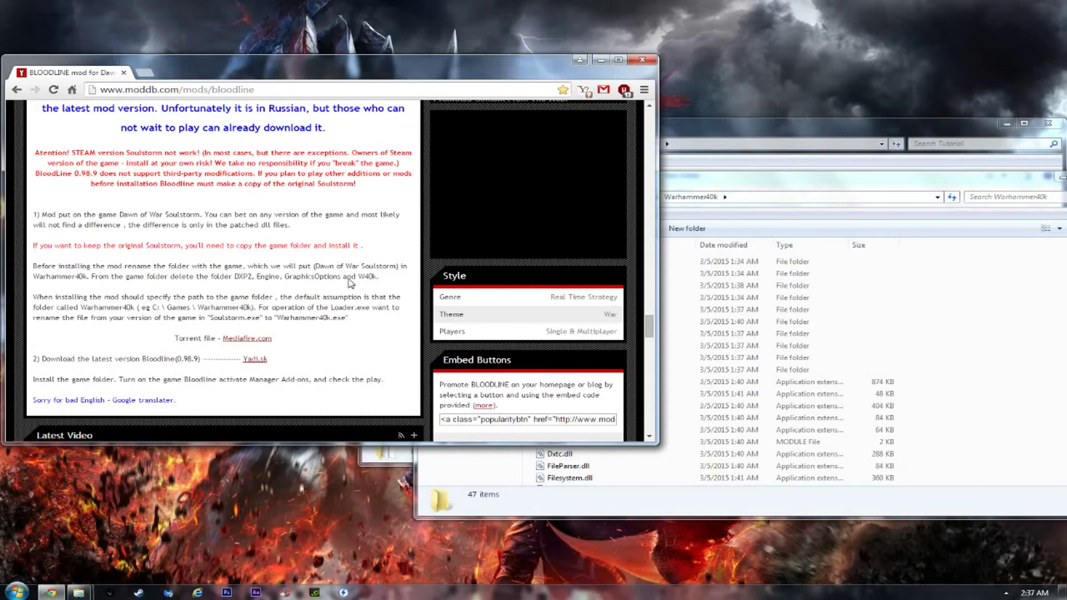
pyautogui.moveTo(711, 187); pyautogui.dragTo(503, 189)
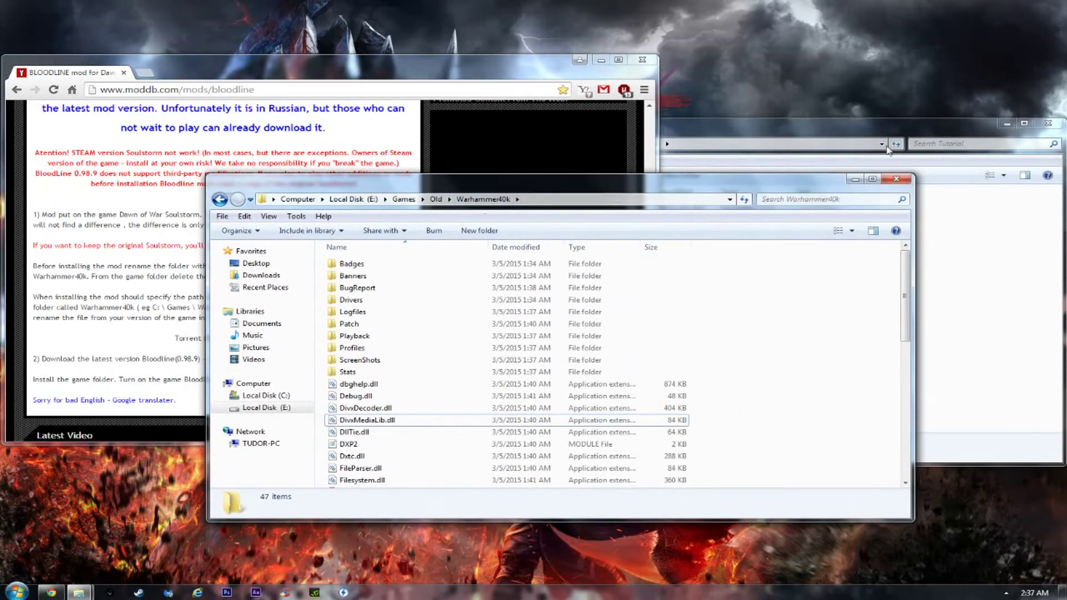
# Step: Open Tutorial\Warhammer40k mod and run Warhammer40kSetup, allowing it past the security warning
pyautogui.click(744, 127)
pyautogui.moveTo(670, 139); pyautogui.dragTo(783, 120)
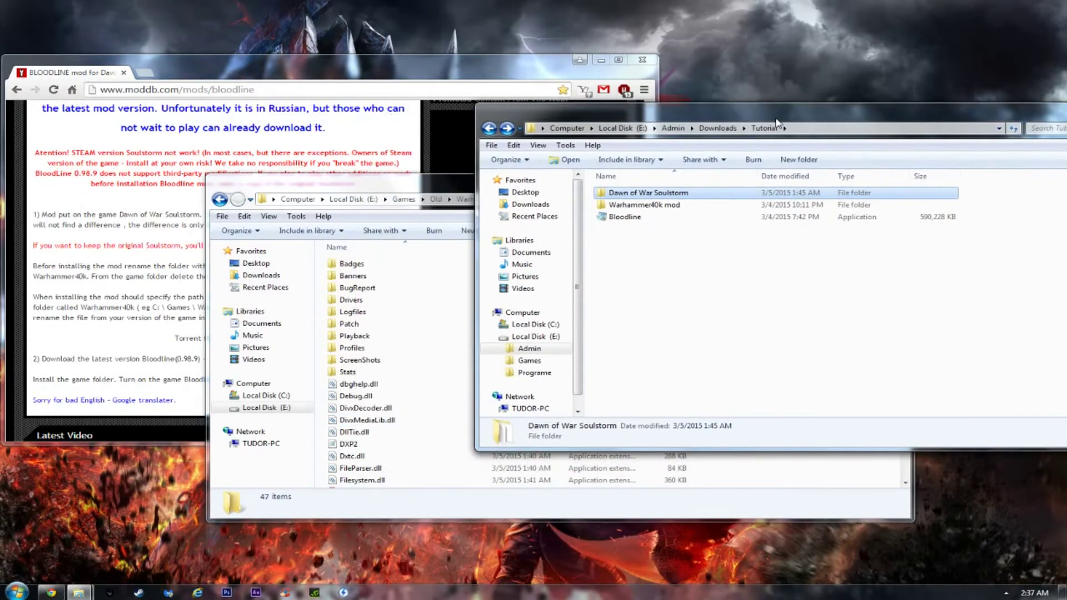
pyautogui.click(649, 207)
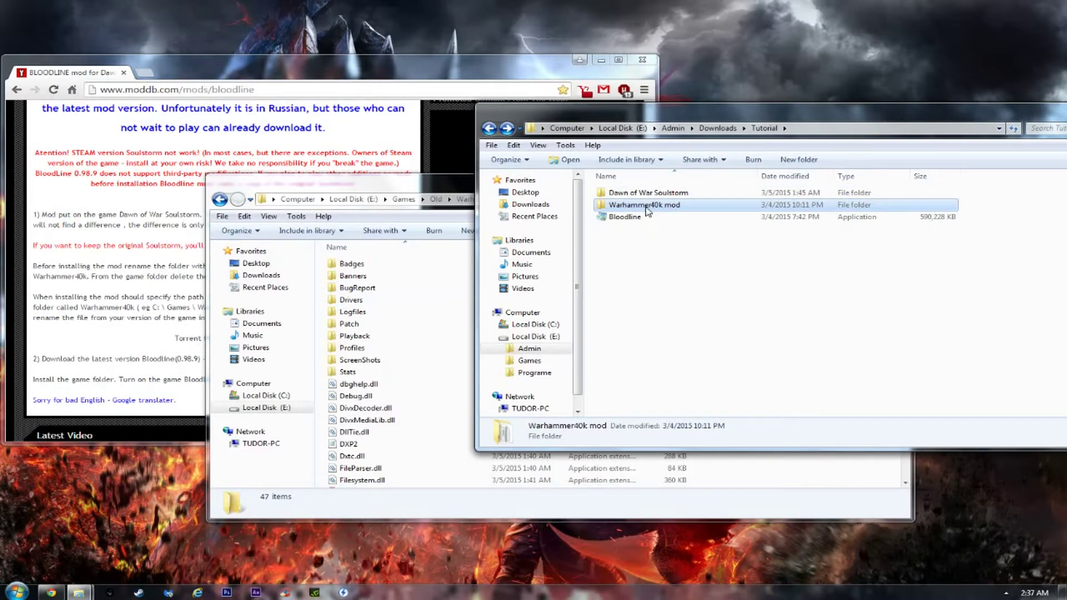
pyautogui.doubleClick(651, 208)
pyautogui.moveTo(621, 117); pyautogui.dragTo(505, 120)
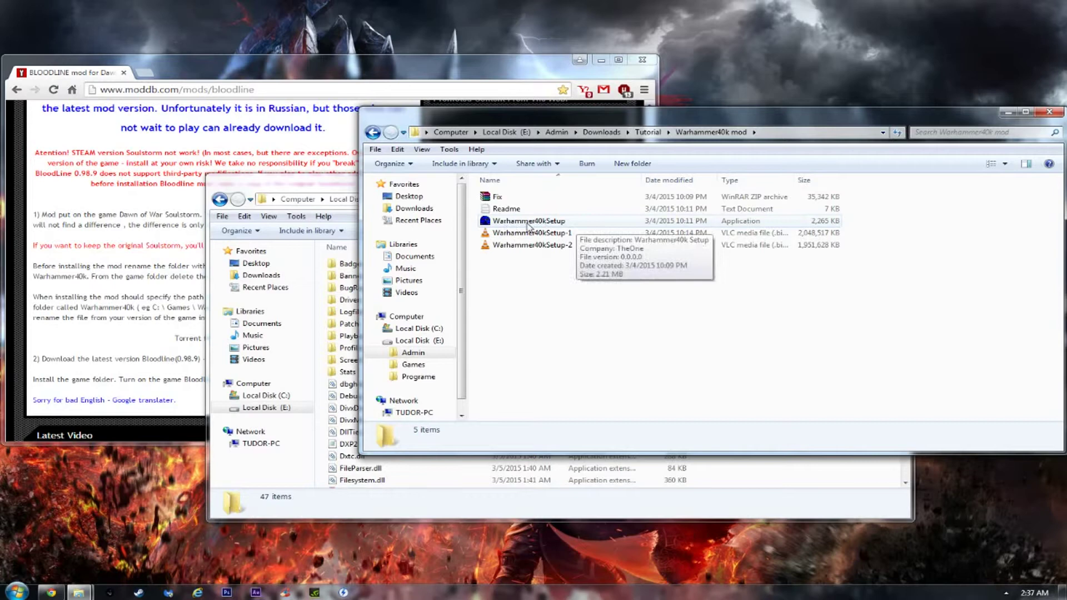
pyautogui.doubleClick(564, 222)
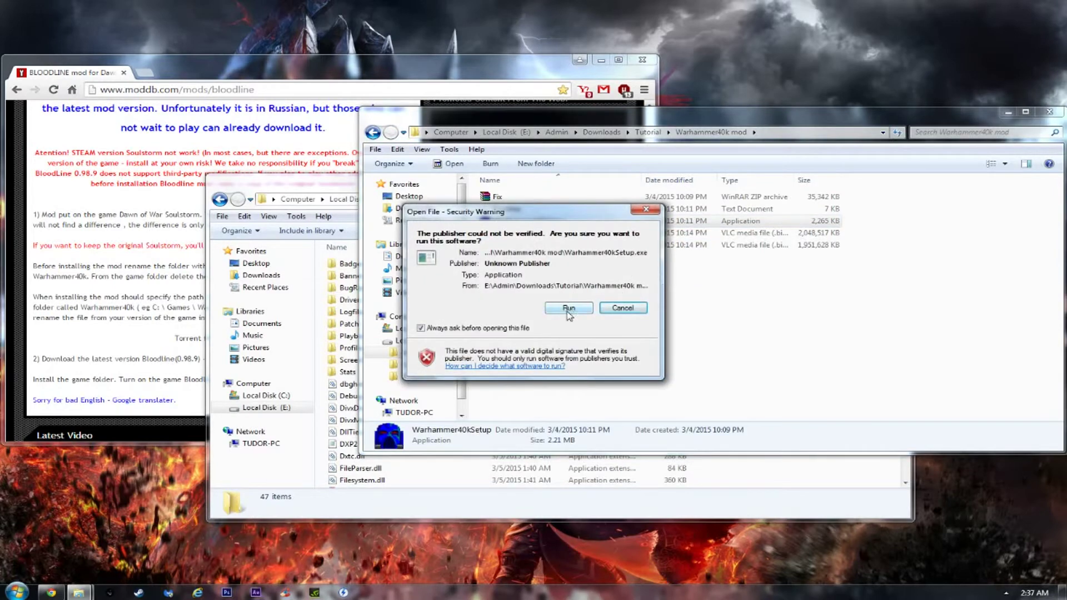
pyautogui.click(569, 310)
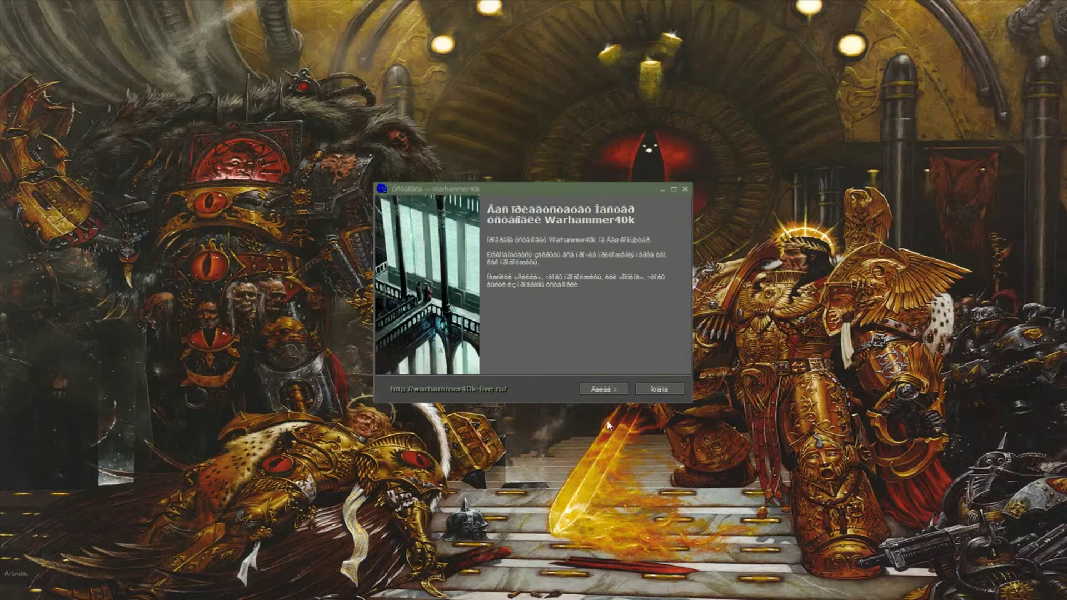
# Step: Go past the welcome page and browse to E:\Games\Old\Warhammer40k as the destination folder
pyautogui.click(595, 389)
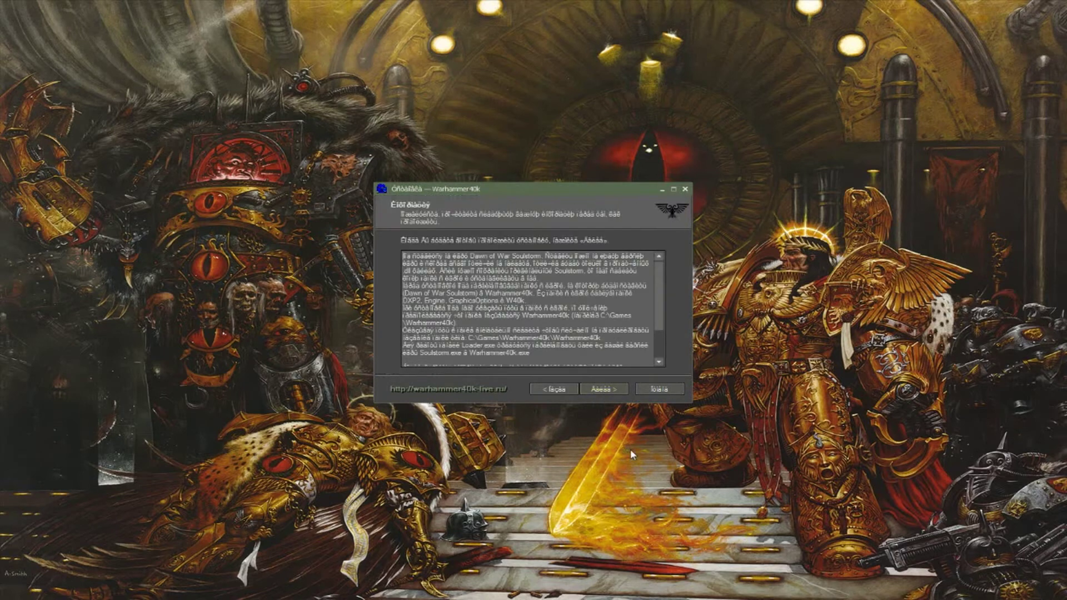
pyautogui.click(614, 390)
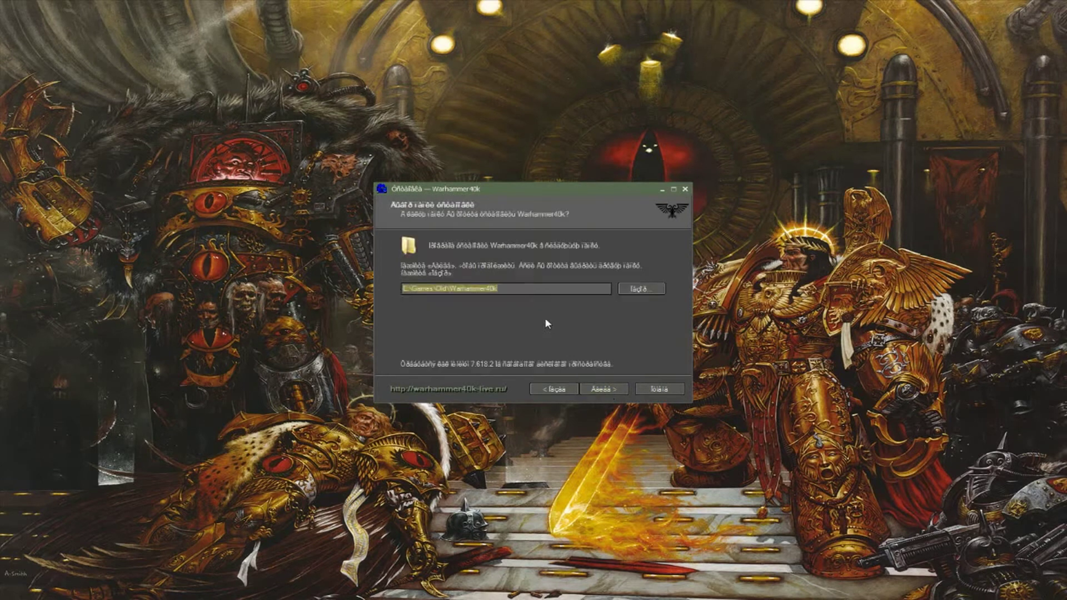
pyautogui.click(519, 292)
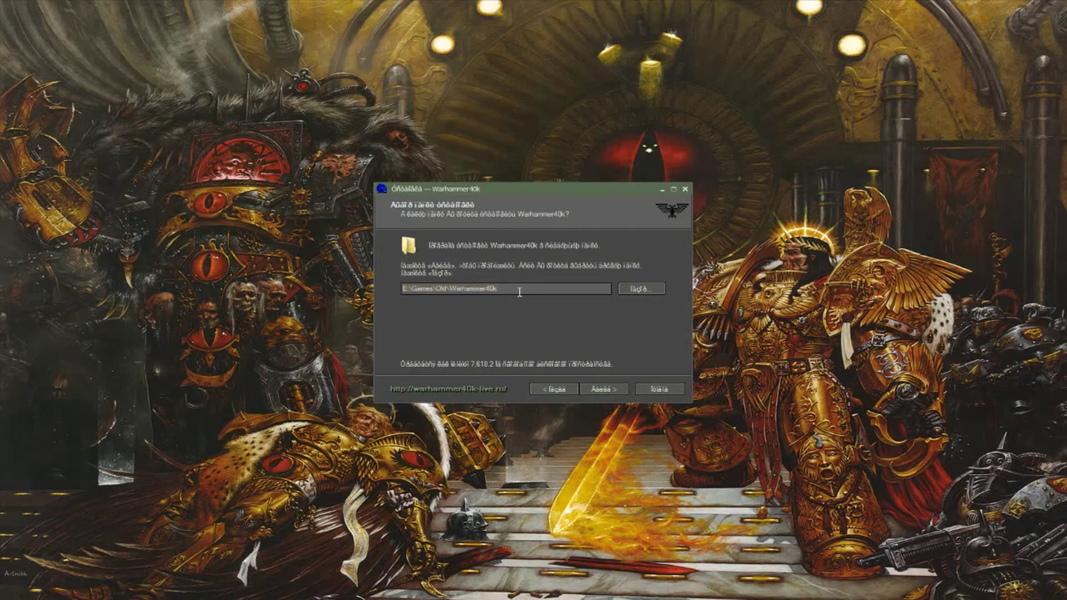
pyautogui.moveTo(519, 292); pyautogui.dragTo(405, 293)
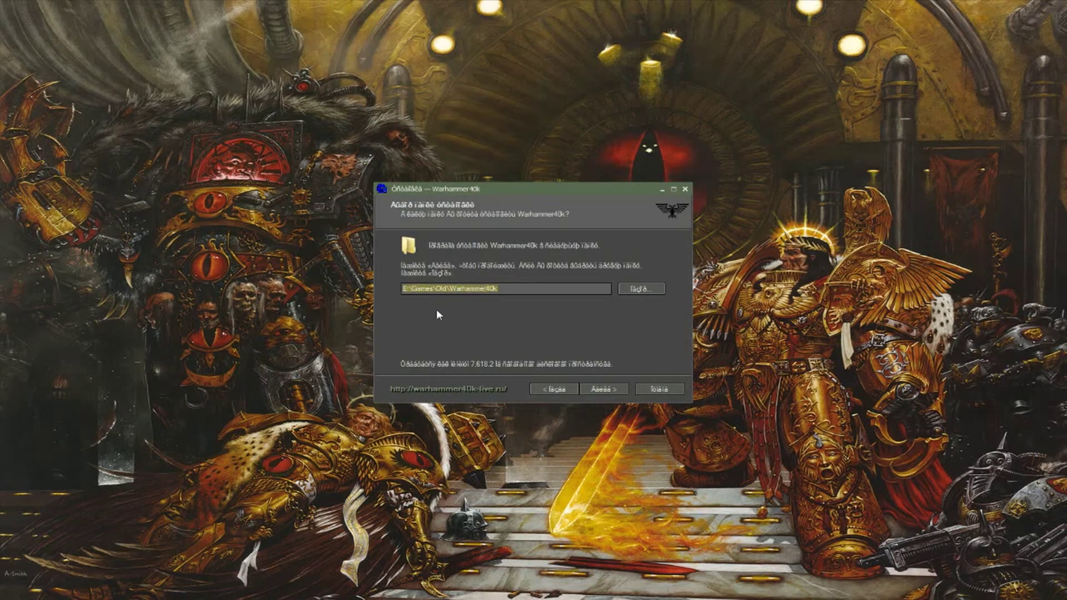
pyautogui.click(524, 290)
pyautogui.click(627, 293)
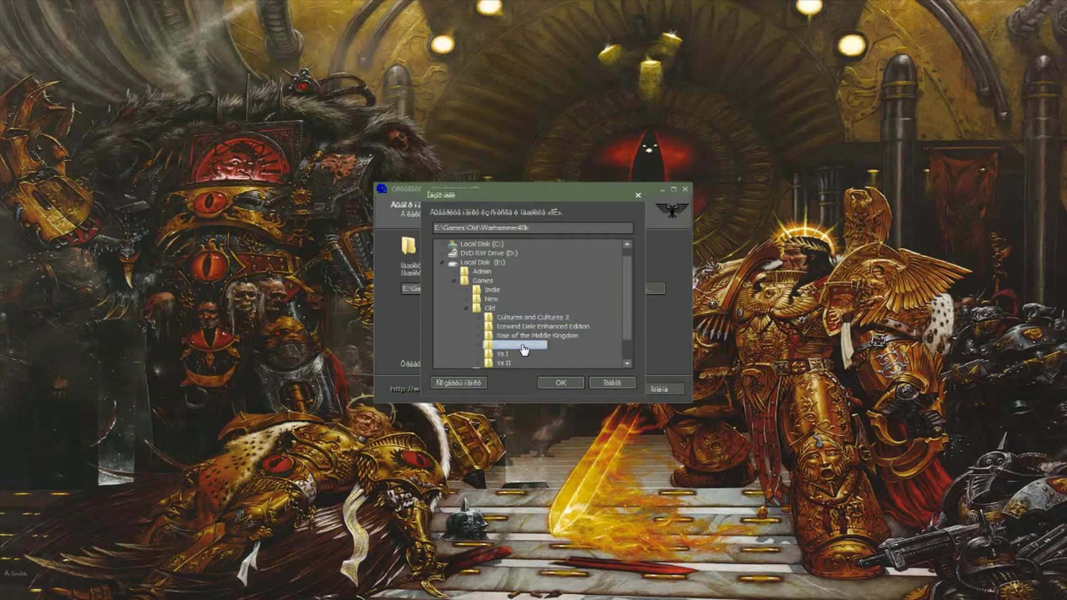
pyautogui.click(558, 383)
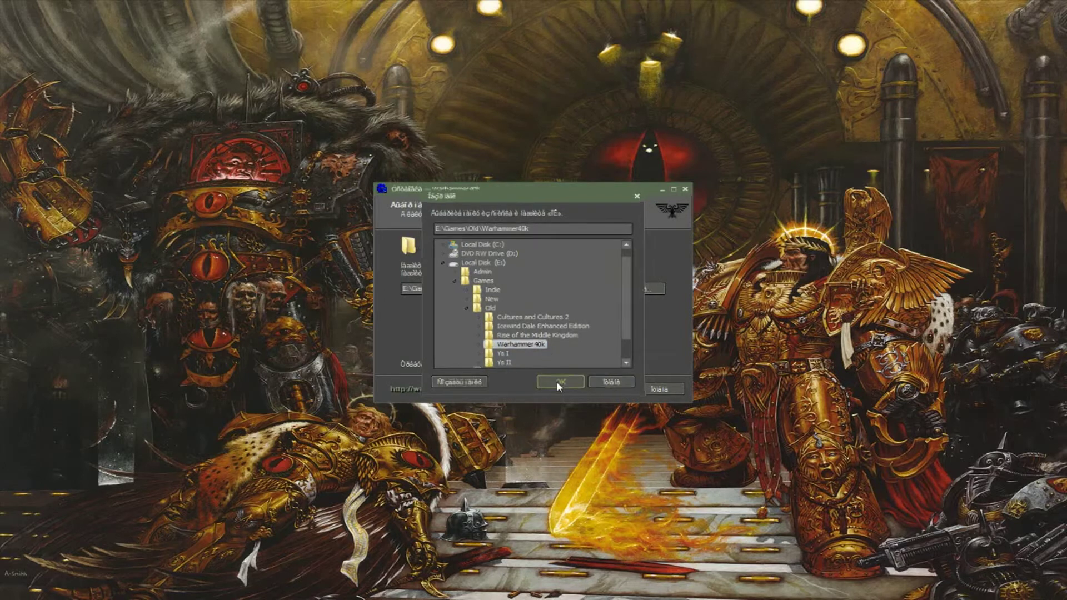
pyautogui.click(556, 381)
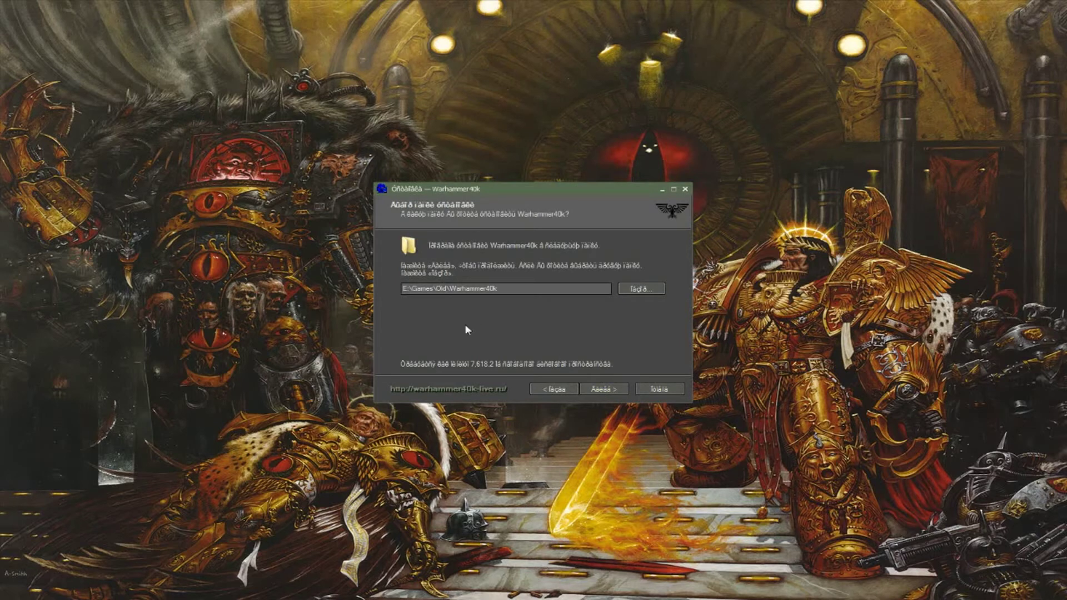
# Step: Keep the default components, Start menu folder and desktop shortcut, then start installing
pyautogui.click(602, 389)
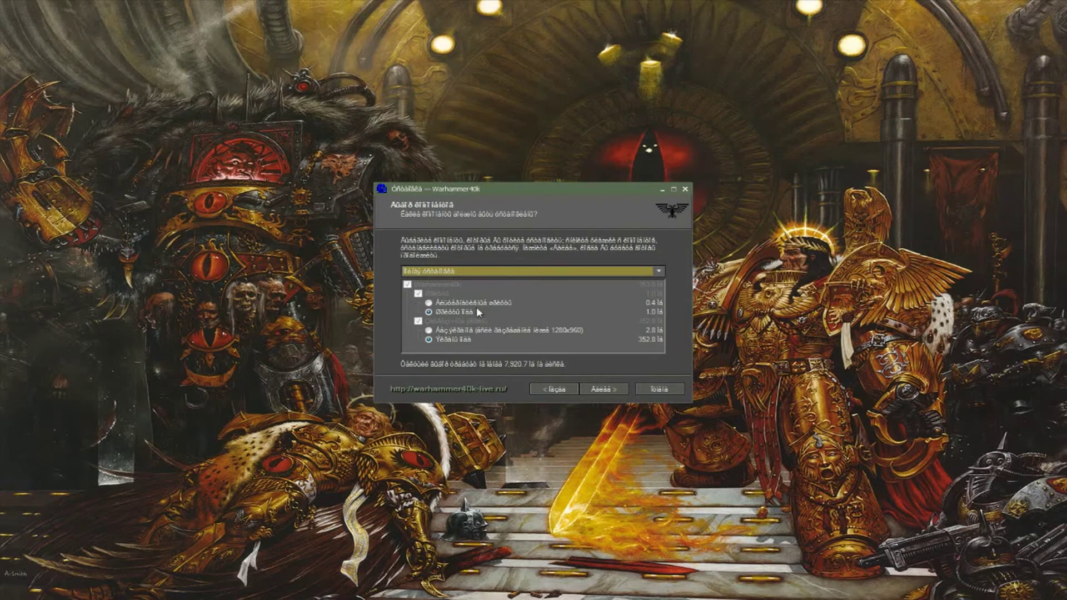
pyautogui.click(603, 389)
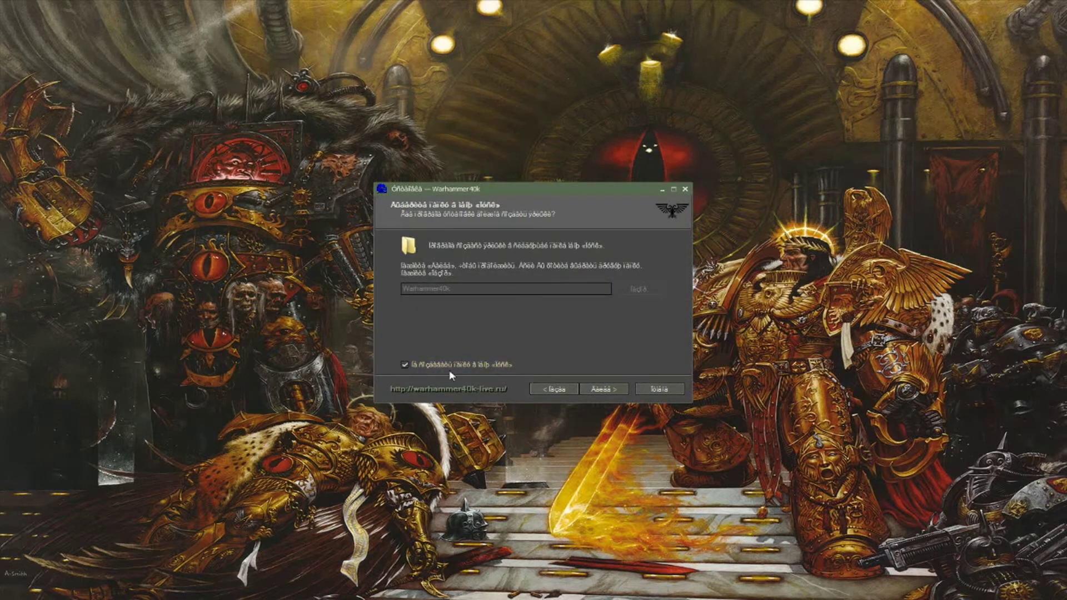
pyautogui.click(606, 391)
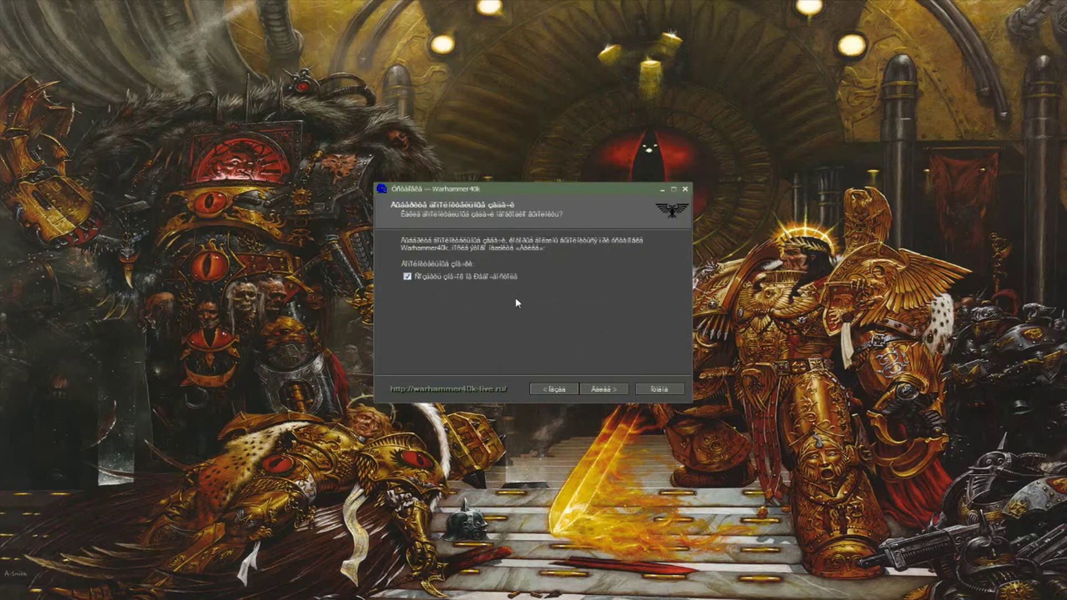
pyautogui.click(609, 388)
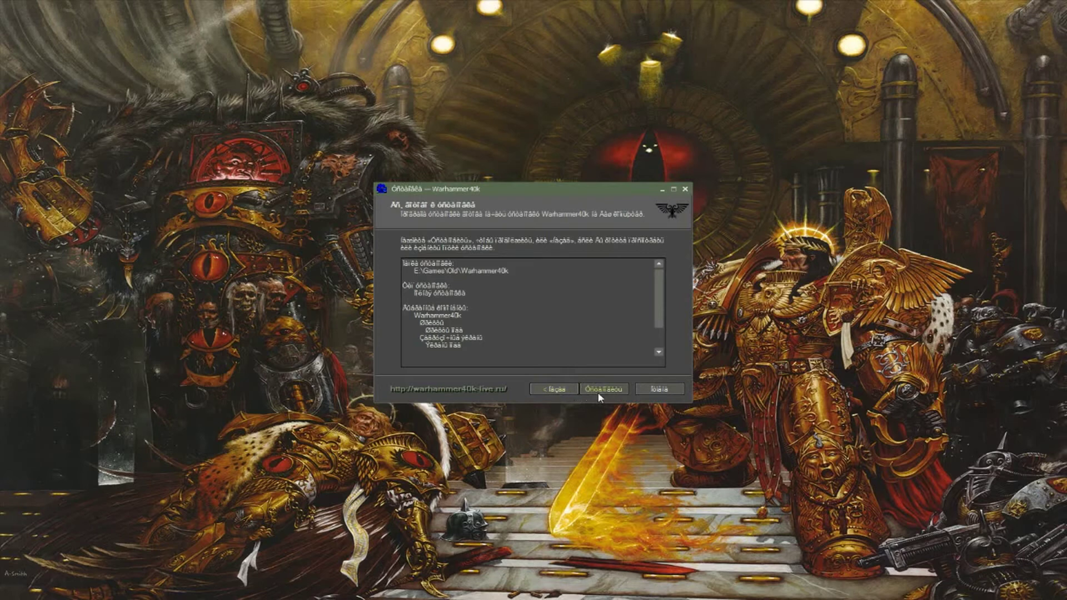
pyautogui.click(600, 390)
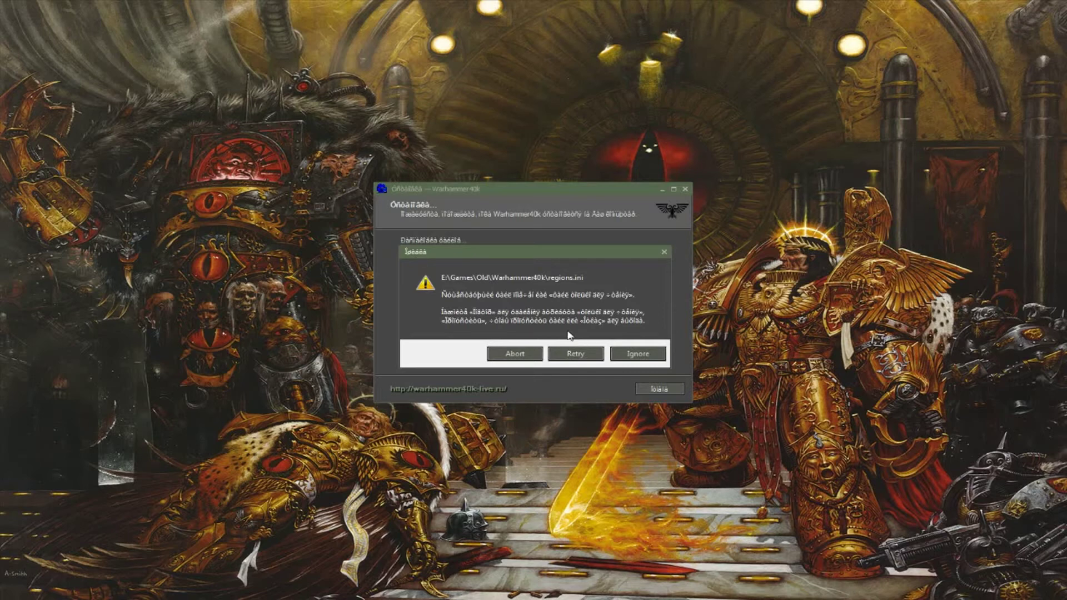
# Step: Bring the E:\Games\Old\Warhammer40k folder forward and select its 81-byte regions file
pyautogui.hotkey('alt', 'Tab')
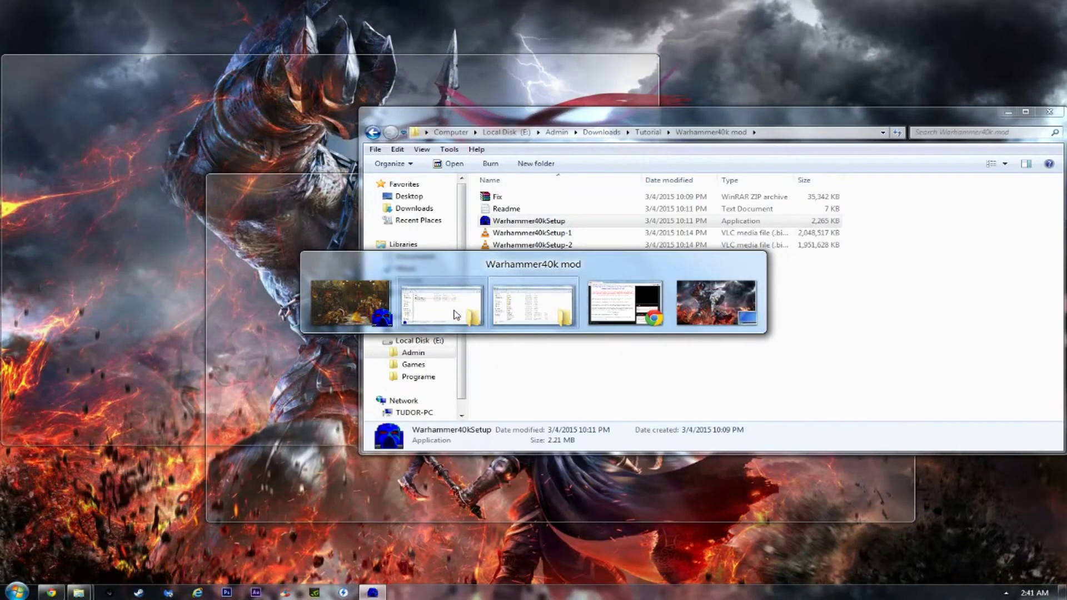
pyautogui.click(469, 311)
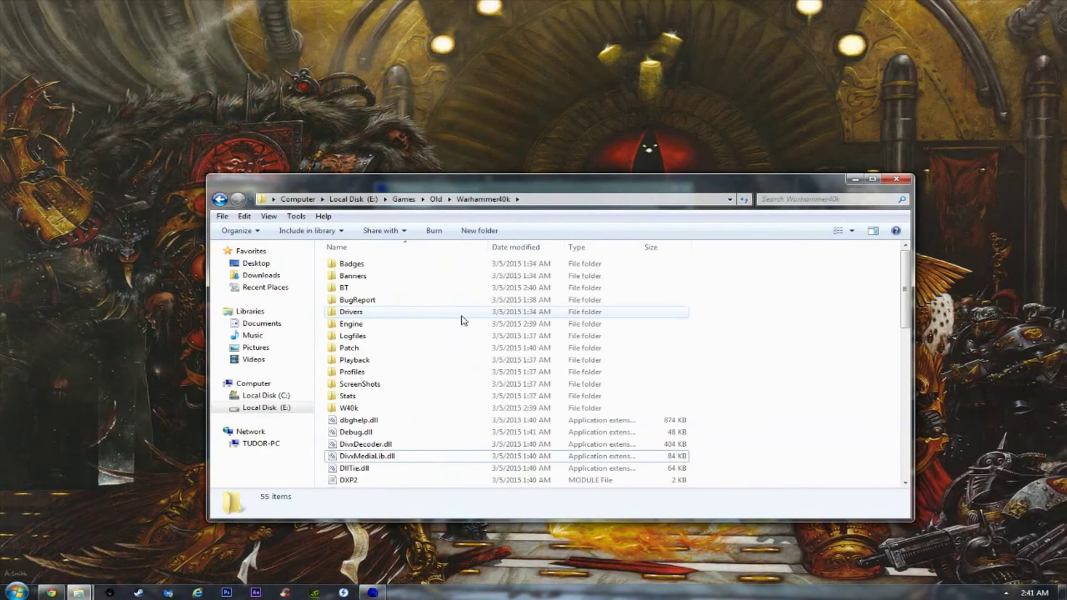
pyautogui.moveTo(469, 184); pyautogui.dragTo(455, 111)
pyautogui.scroll(-11, 466, 267)
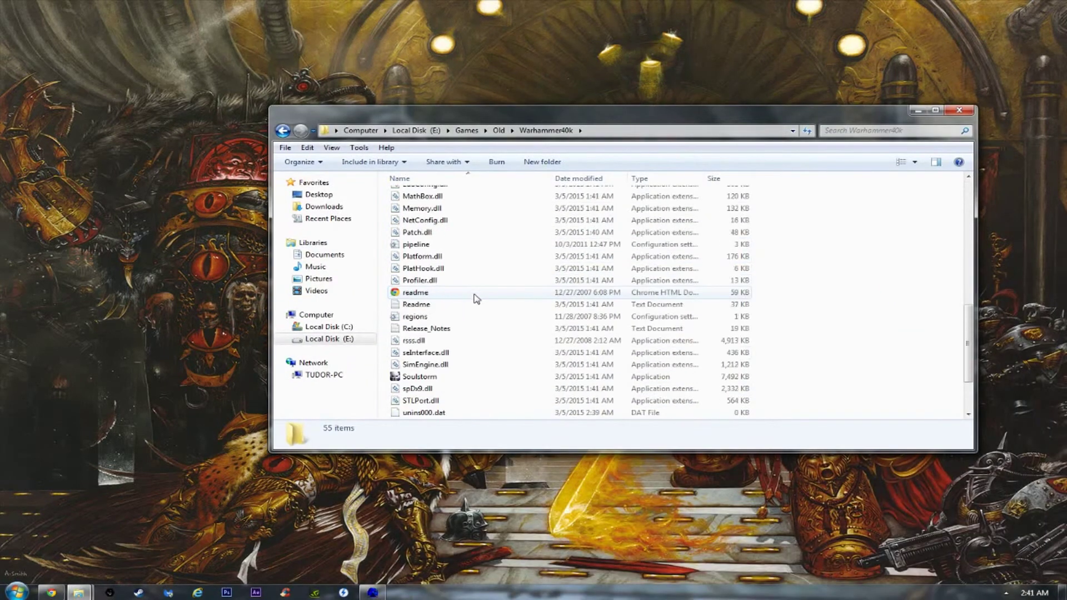
pyautogui.click(465, 273)
pyautogui.click(468, 292)
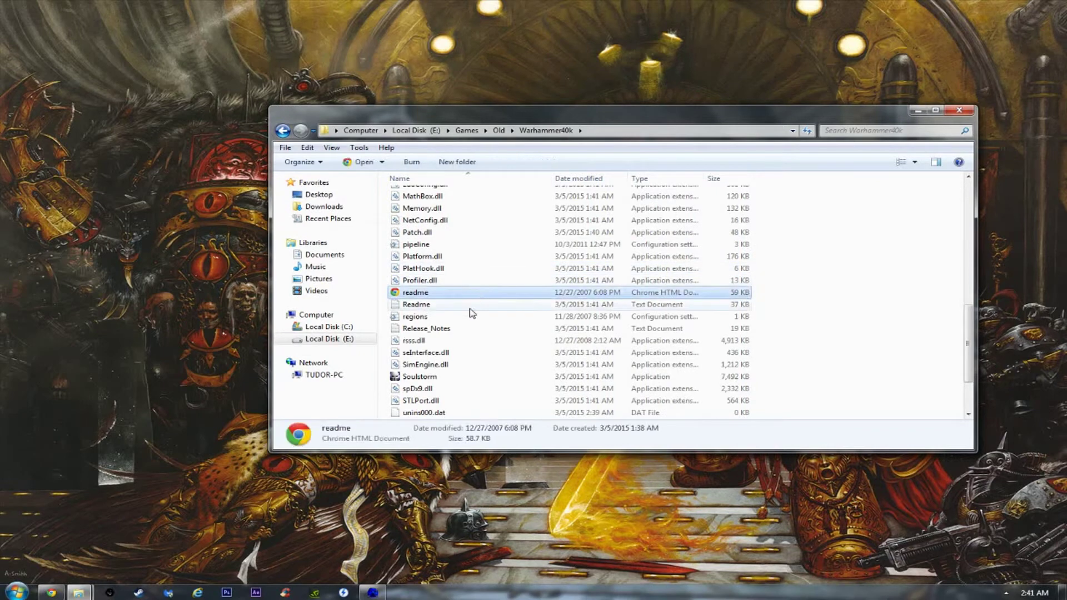
pyautogui.click(429, 318)
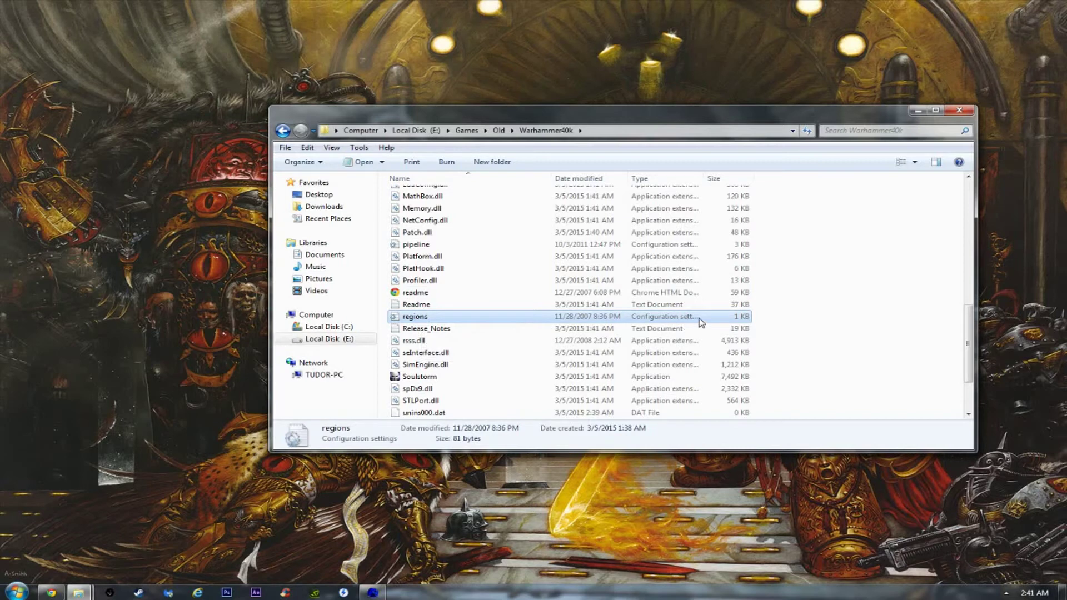
pyautogui.rightClick(450, 323)
pyautogui.click(478, 312)
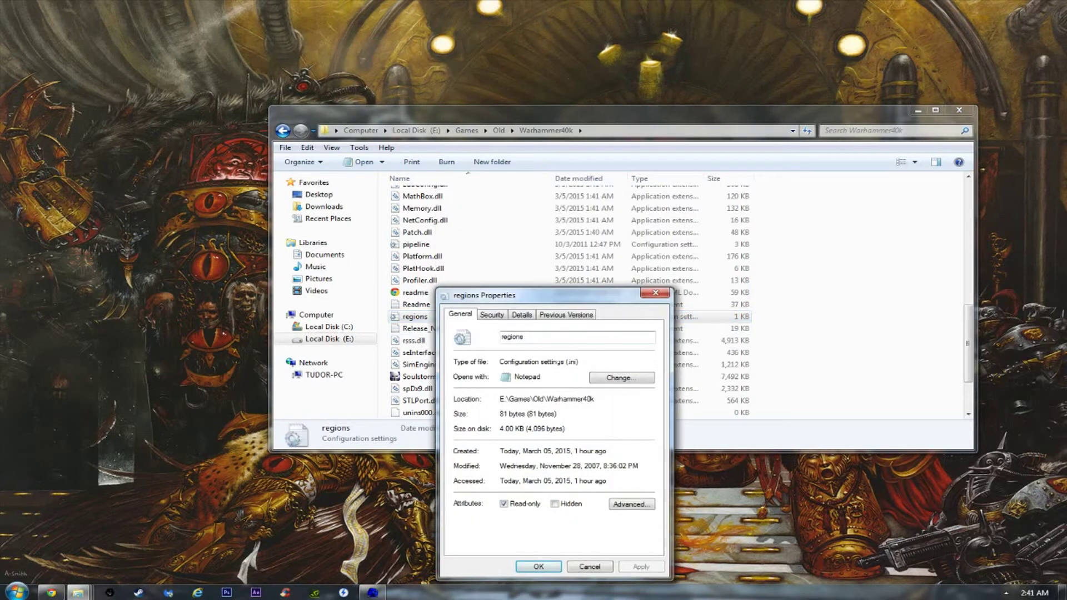
pyautogui.moveTo(579, 362)
pyautogui.mouseDown()
pyautogui.moveTo(555, 362)
pyautogui.moveTo(570, 362)
pyautogui.mouseUp()
pyautogui.moveTo(588, 593)
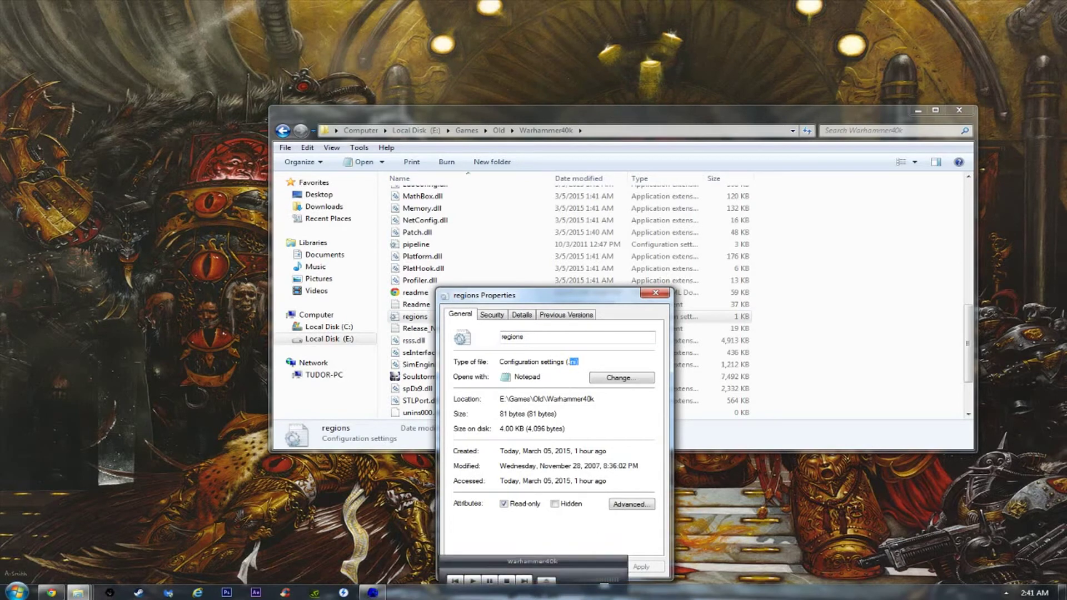
pyautogui.moveTo(574, 299); pyautogui.dragTo(630, 202)
pyautogui.click(645, 469)
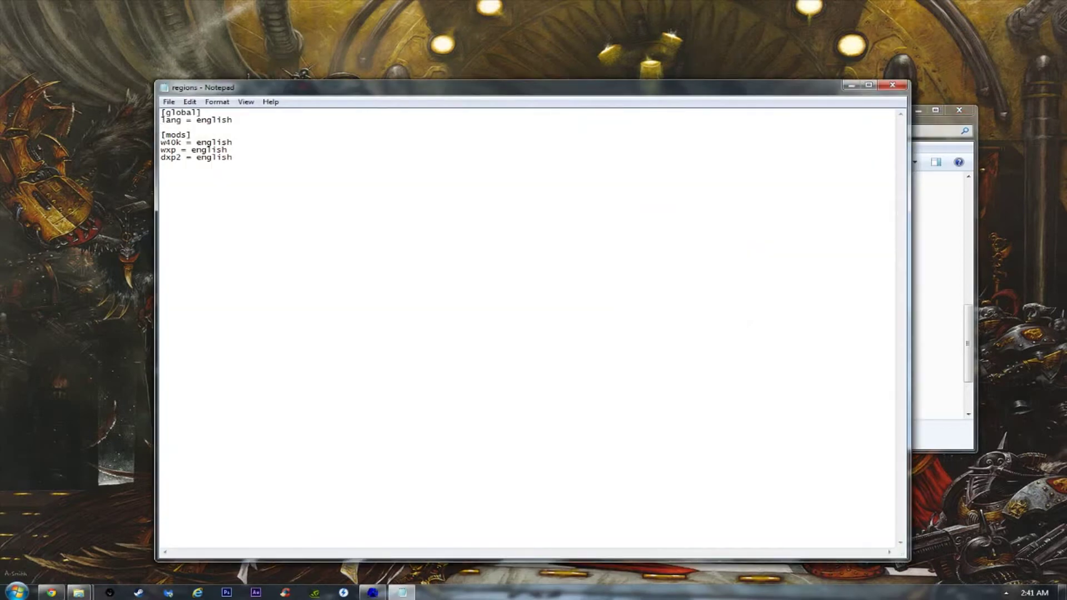
pyautogui.hotkey('ctrl', 'a')
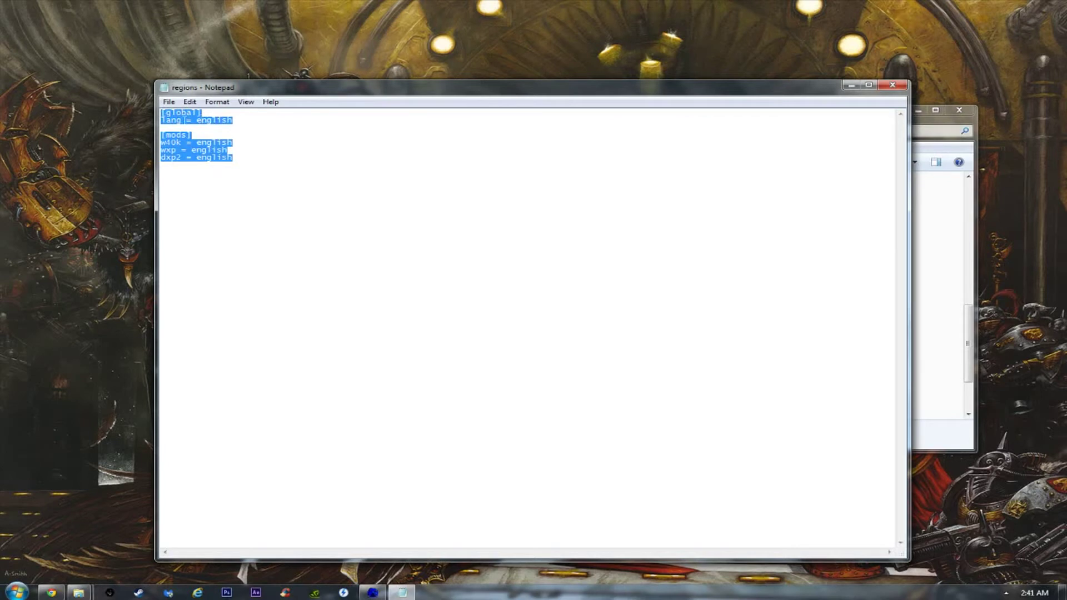
pyautogui.click(198, 119)
pyautogui.hotkey('ctrl', 'a')
pyautogui.click(893, 86)
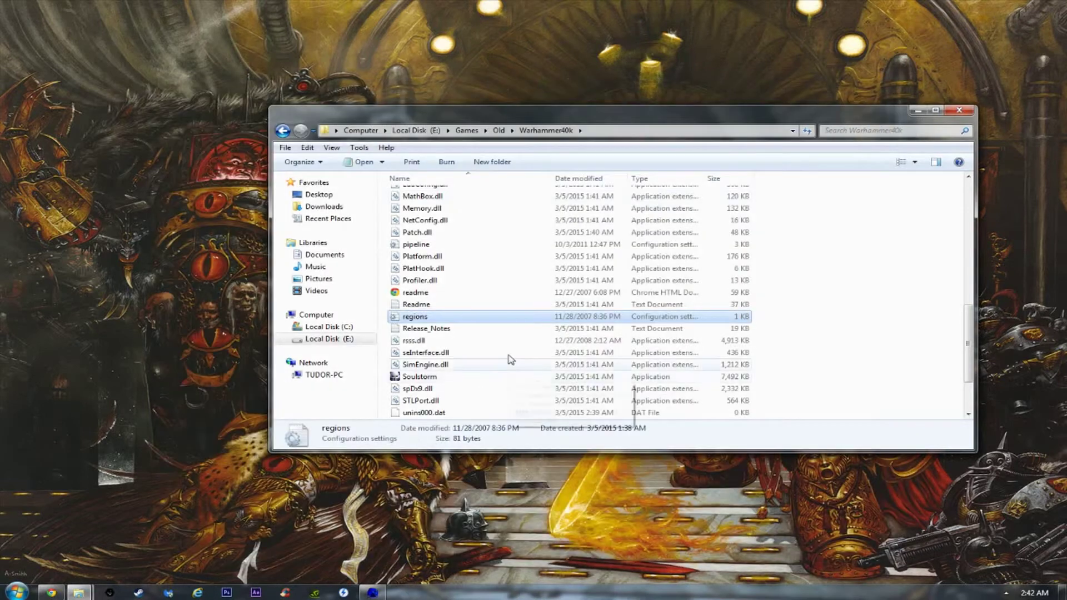
pyautogui.click(860, 327)
pyautogui.click(595, 318)
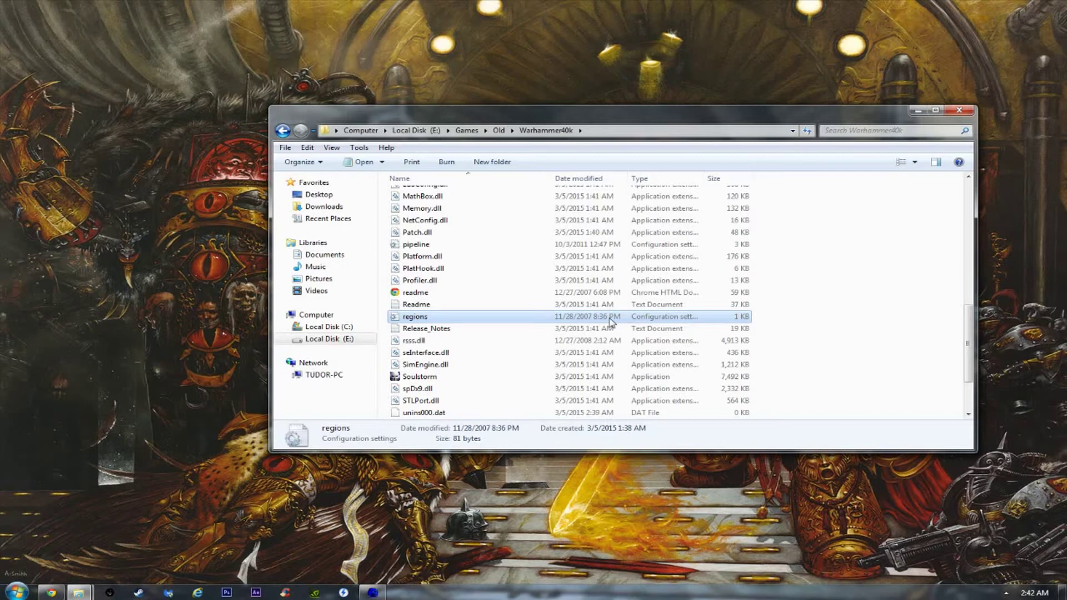
# Step: Permanently delete the old regions file from the Warhammer40k folder
pyautogui.hotkey('shift', 'Delete')
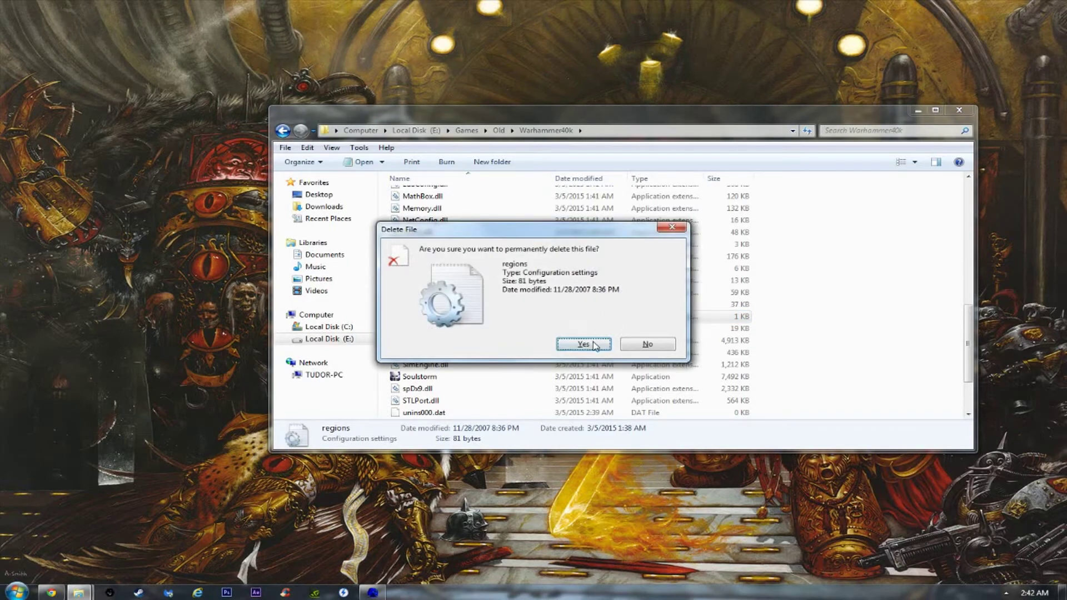
pyautogui.click(597, 343)
pyautogui.moveTo(472, 111); pyautogui.dragTo(849, 156)
# Step: Retry the installer's missing-file error so copying resumes, then return to the Warhammer40k folder
pyautogui.moveTo(460, 256)
pyautogui.mouseDown()
pyautogui.moveTo(468, 249)
pyautogui.moveTo(441, 251)
pyautogui.mouseUp()
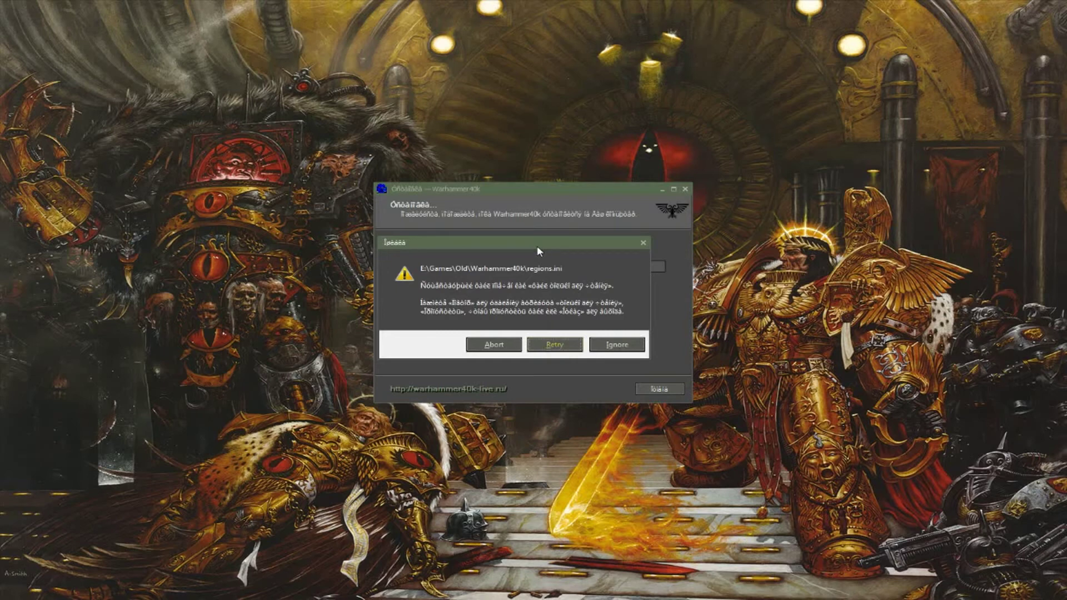
pyautogui.click(565, 349)
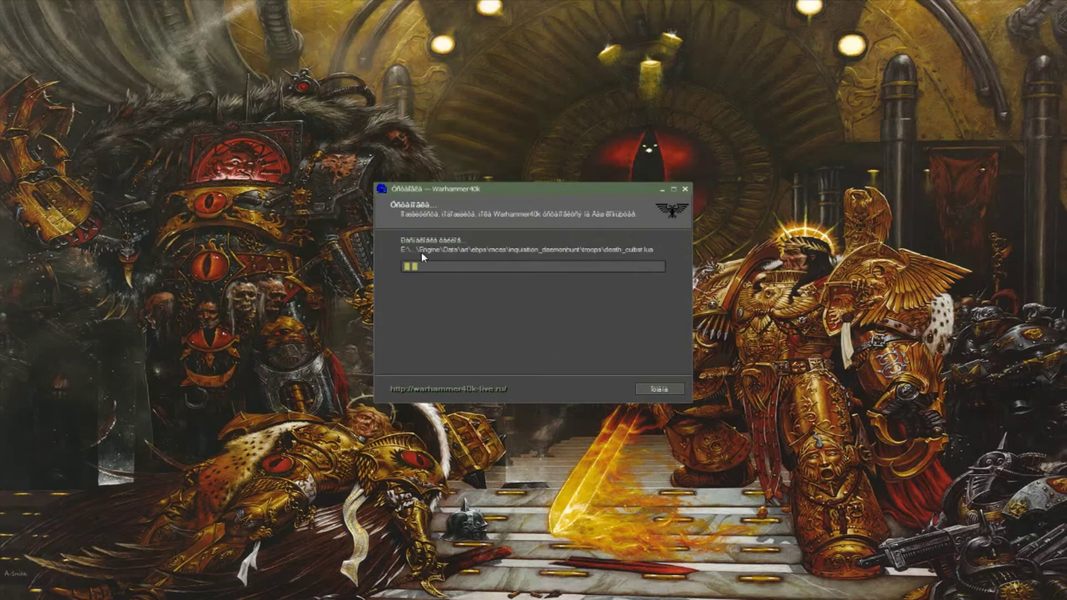
pyautogui.hotkey('alt', 'Tab')
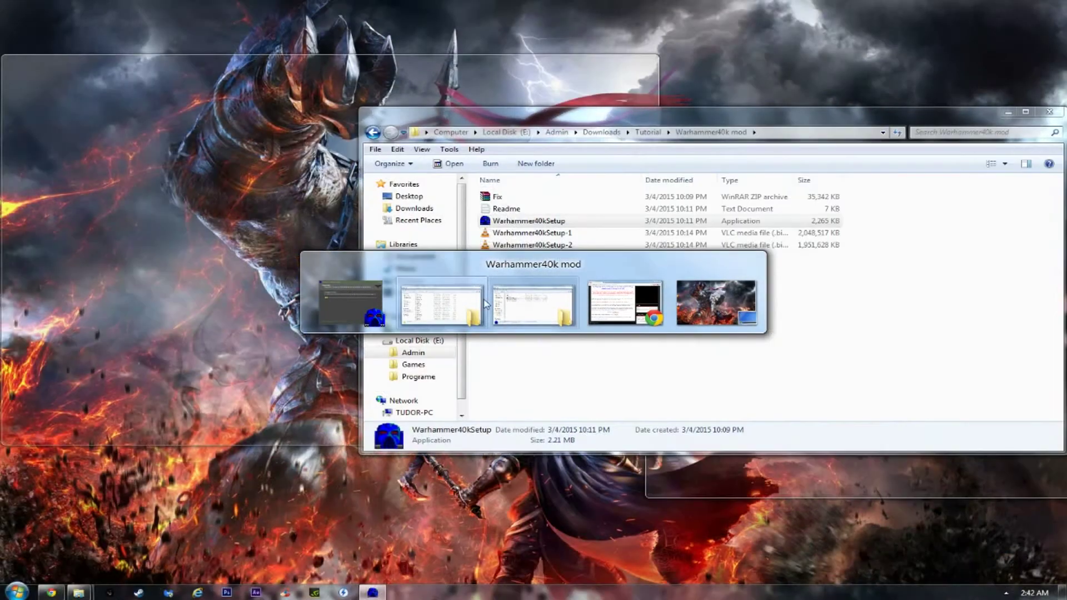
pyautogui.click(484, 304)
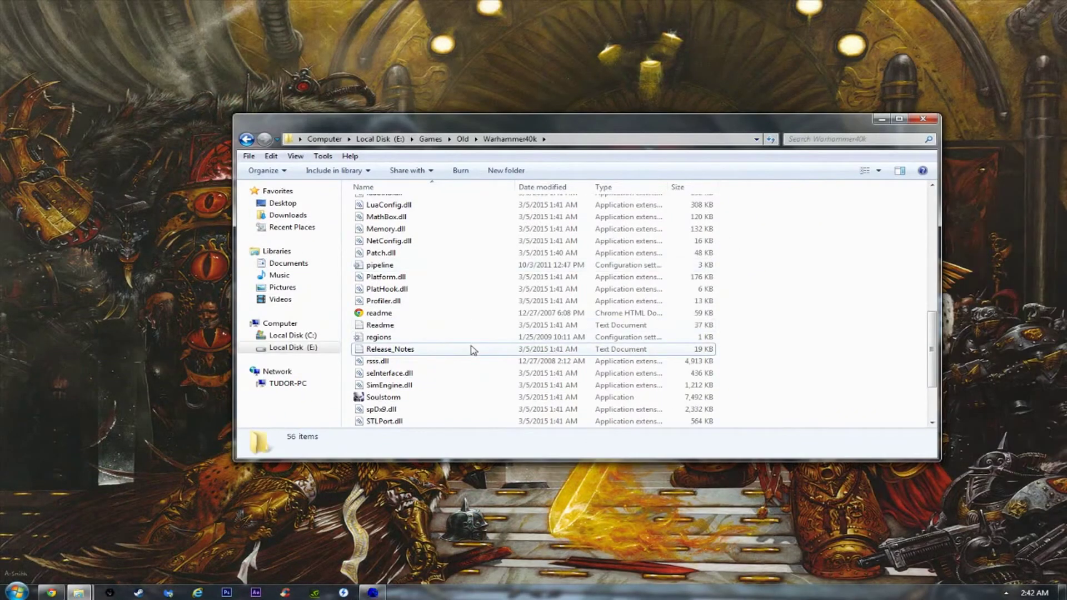
# Step: Confirm in Notepad that the new regions file reads lang = russian, then return toward the installer
pyautogui.doubleClick(438, 339)
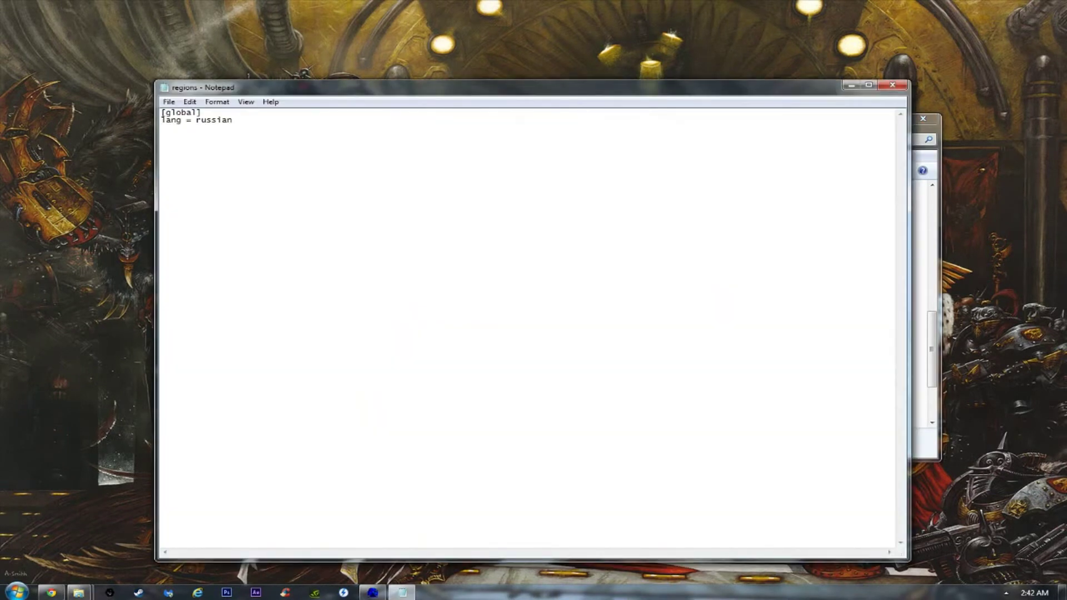
pyautogui.click(892, 84)
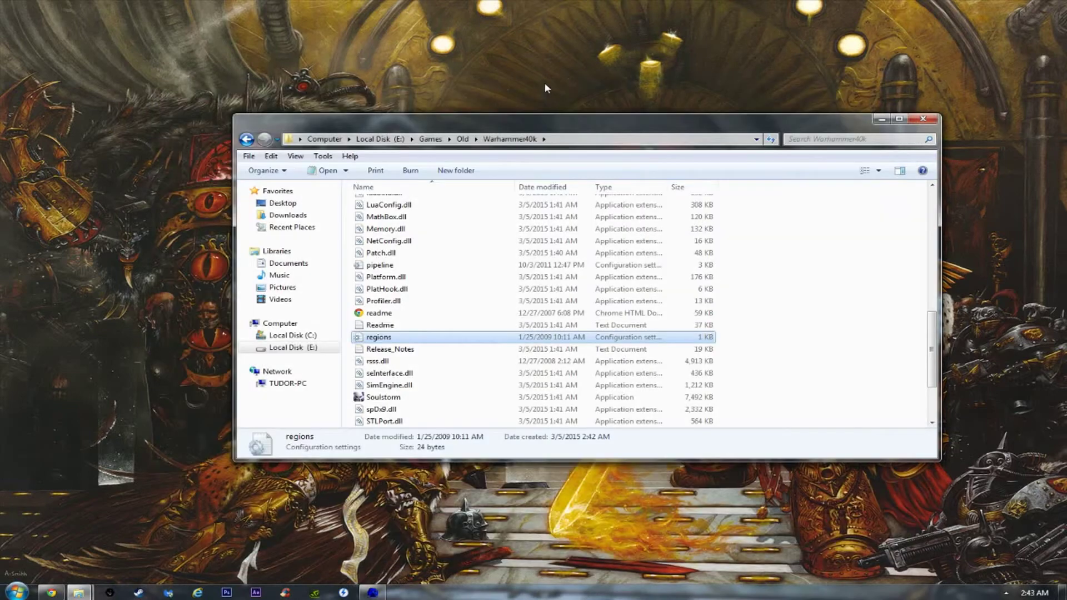
pyautogui.press('super+d')
pyautogui.click(373, 592)
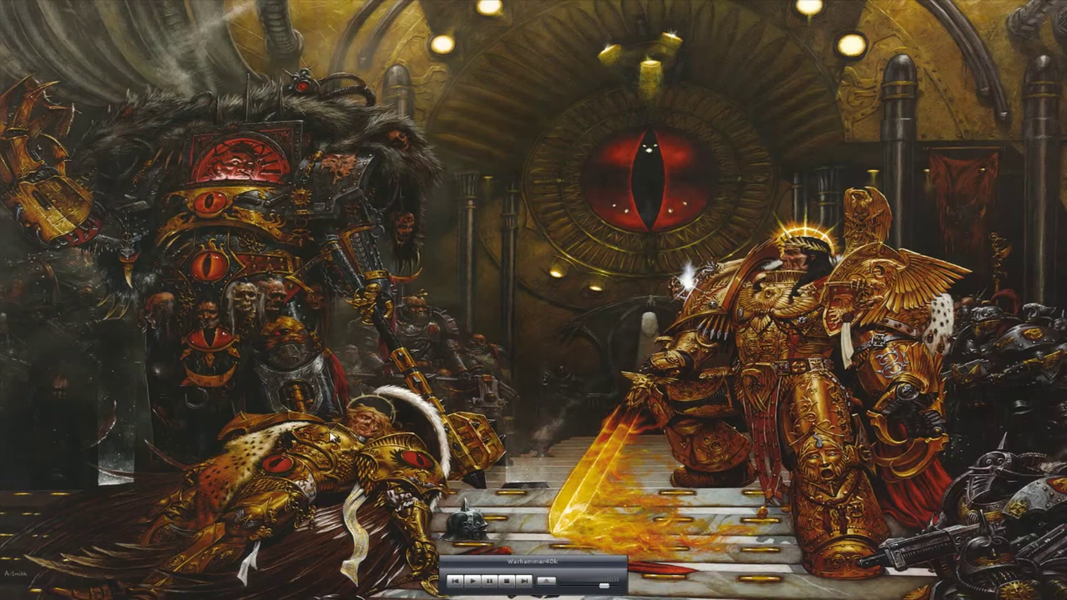
pyautogui.hotkey('alt', 'Tab')
pyautogui.hotkey('alt', 'Tab')
pyautogui.hotkey('alt', 'Tab')
pyautogui.hotkey('alt', 'Tab')
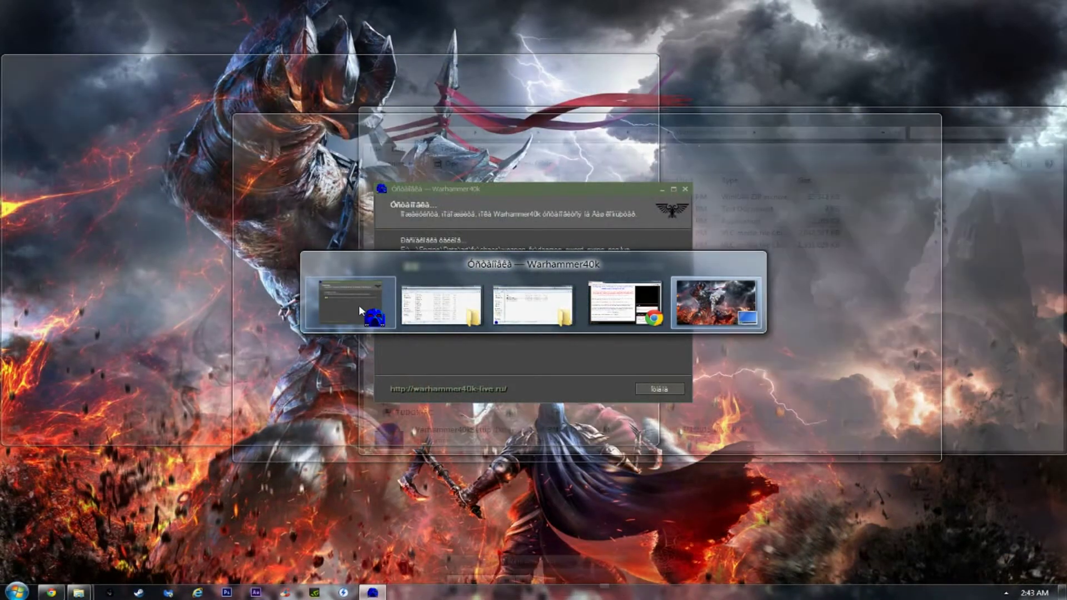
# Step: Return to Warhammer40k Setup and, once installation finishes, advance past the installation notes page
pyautogui.click(359, 305)
pyautogui.click(382, 593)
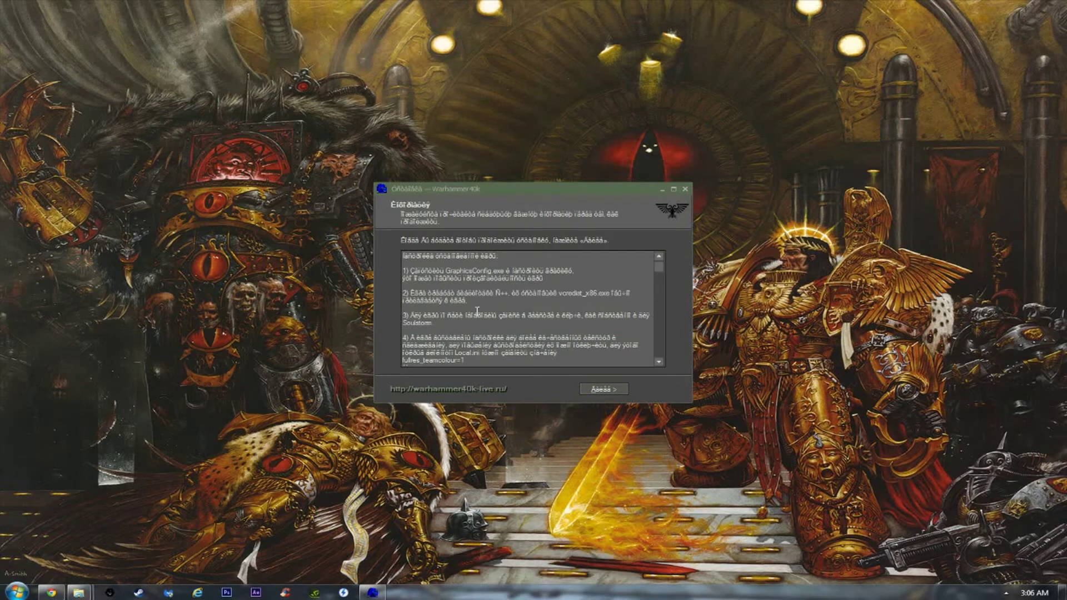
pyautogui.click(599, 391)
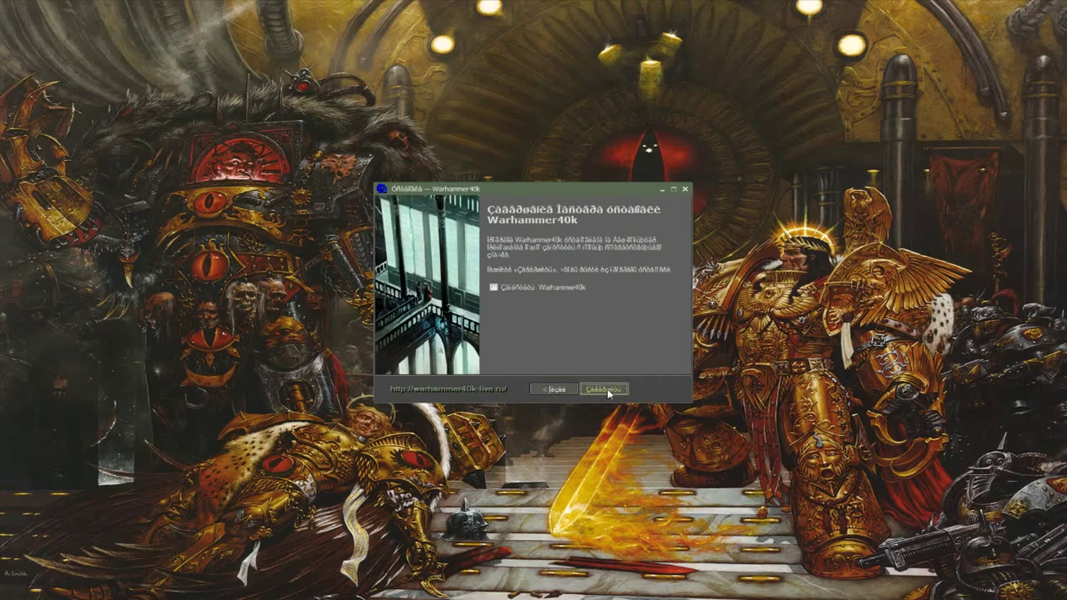
# Step: Finish the installer and scroll the ModDB page back to the Bloodline installation notes
pyautogui.click(607, 388)
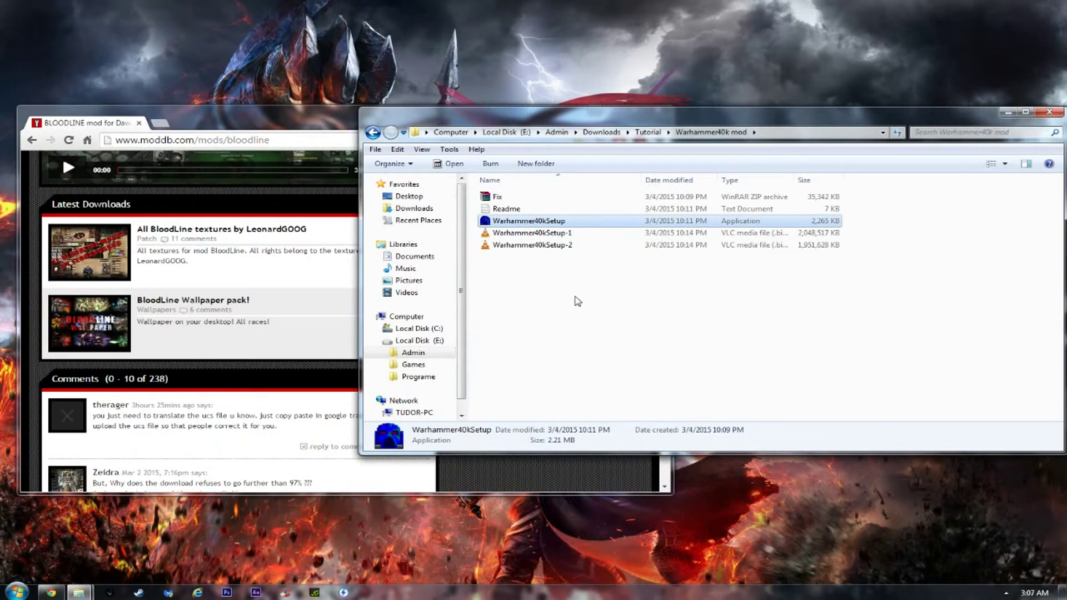
pyautogui.click(261, 126)
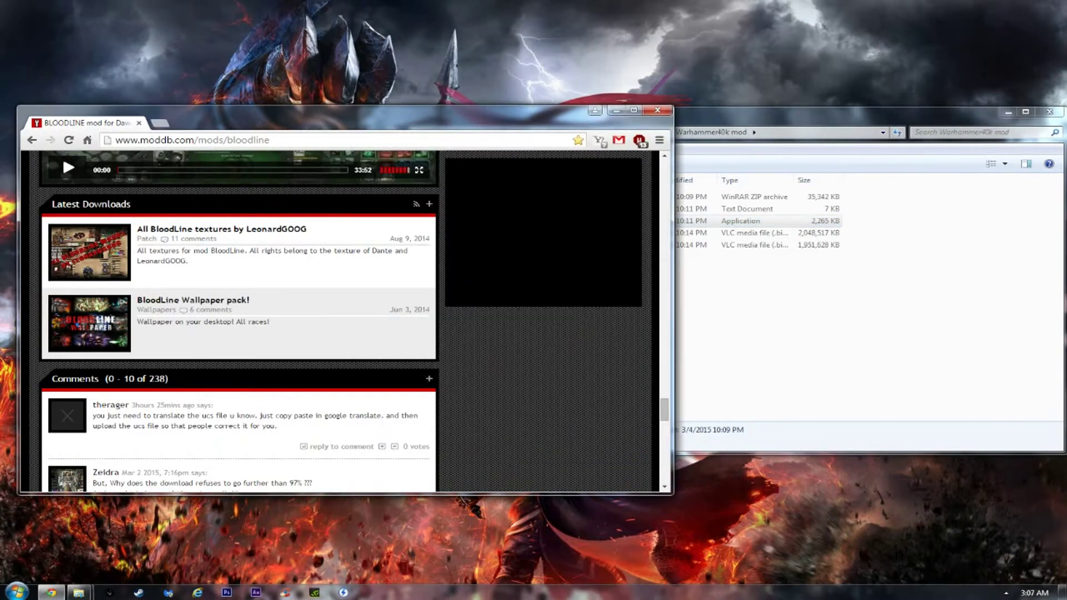
pyautogui.scroll(2, 294, 239)
pyautogui.scroll(5, 294, 239)
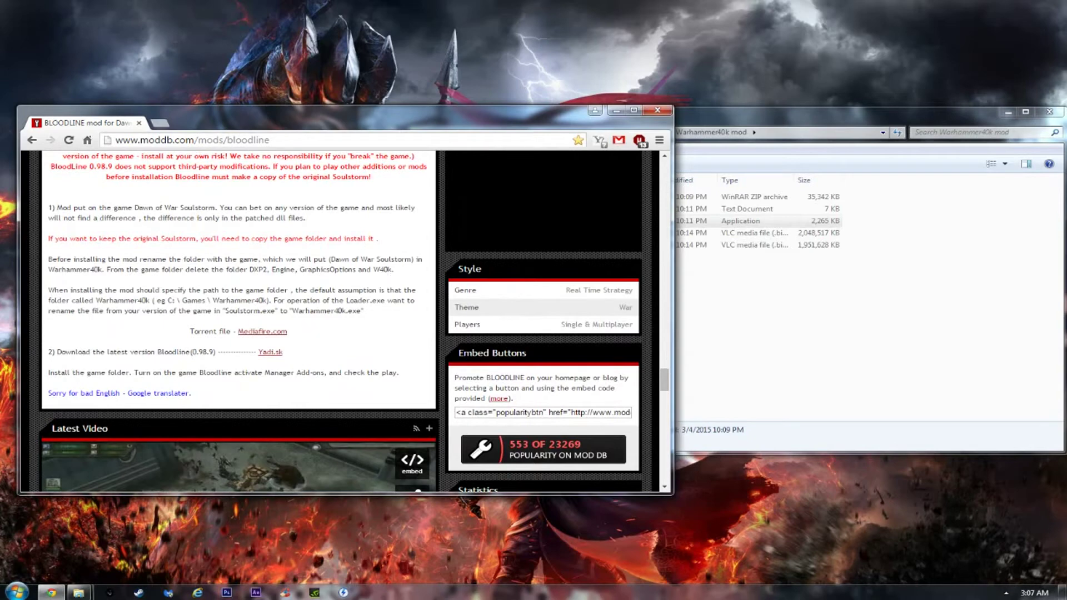
# Step: Open the 35,342 KB Fix.zip archive from the mod downloads folder
pyautogui.click(887, 378)
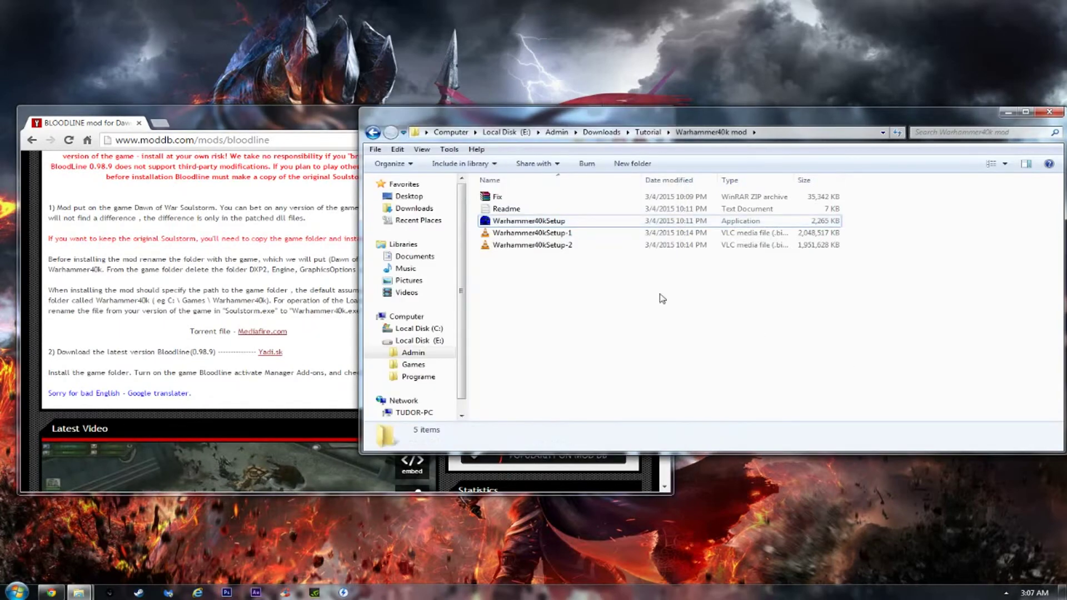
pyautogui.click(522, 199)
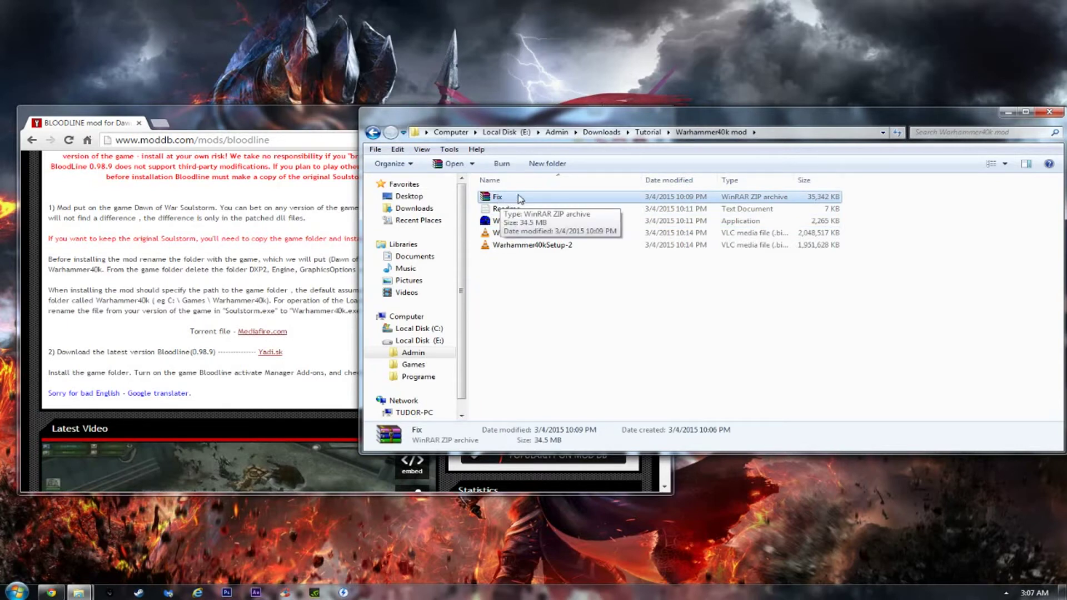
pyautogui.doubleClick(518, 199)
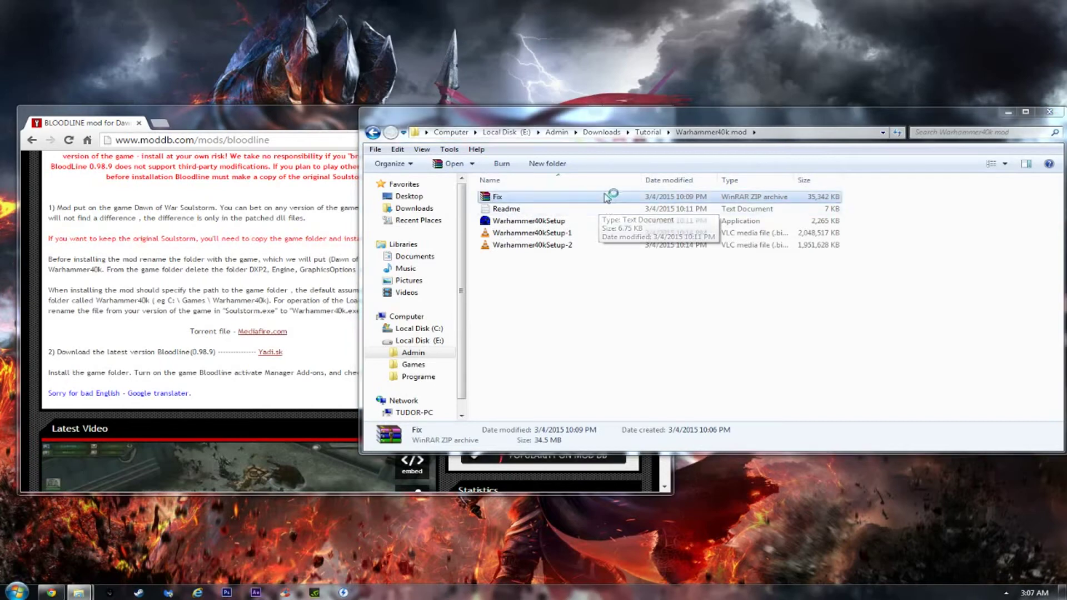
# Step: Extract Fix.zip into E:\Games\Old\Warhammer40k, replacing existing files with Yes to All
pyautogui.click(105, 90)
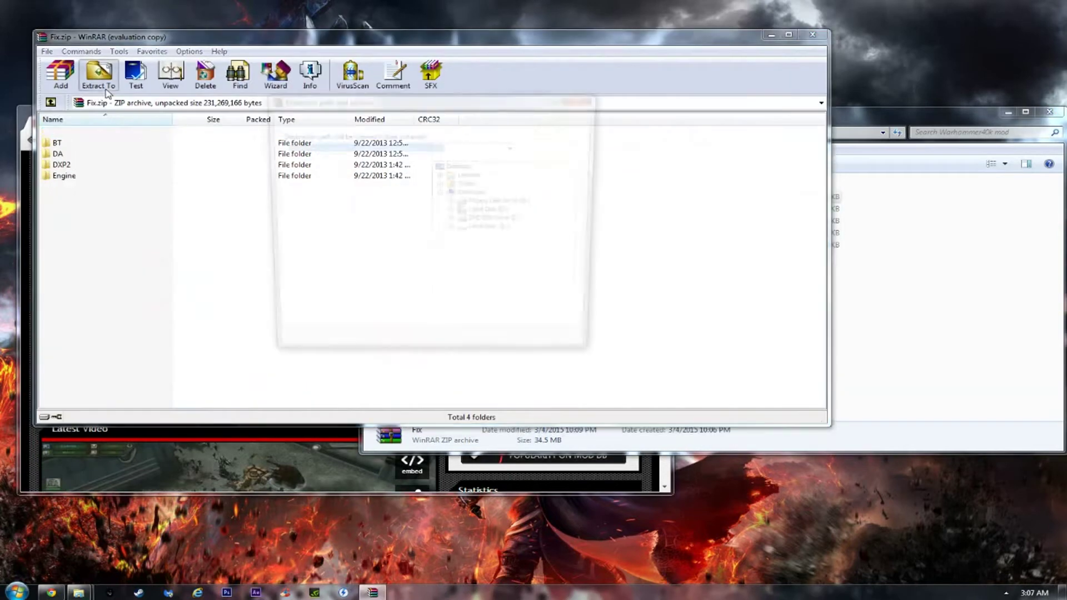
pyautogui.click(496, 231)
pyautogui.doubleClick(497, 231)
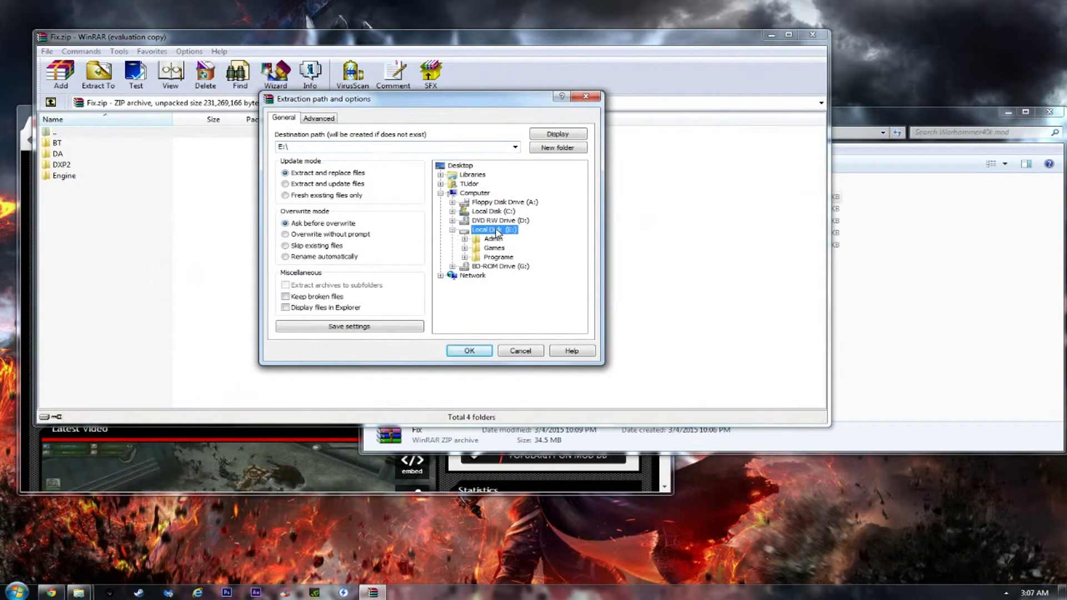
pyautogui.doubleClick(499, 249)
pyautogui.click(503, 267)
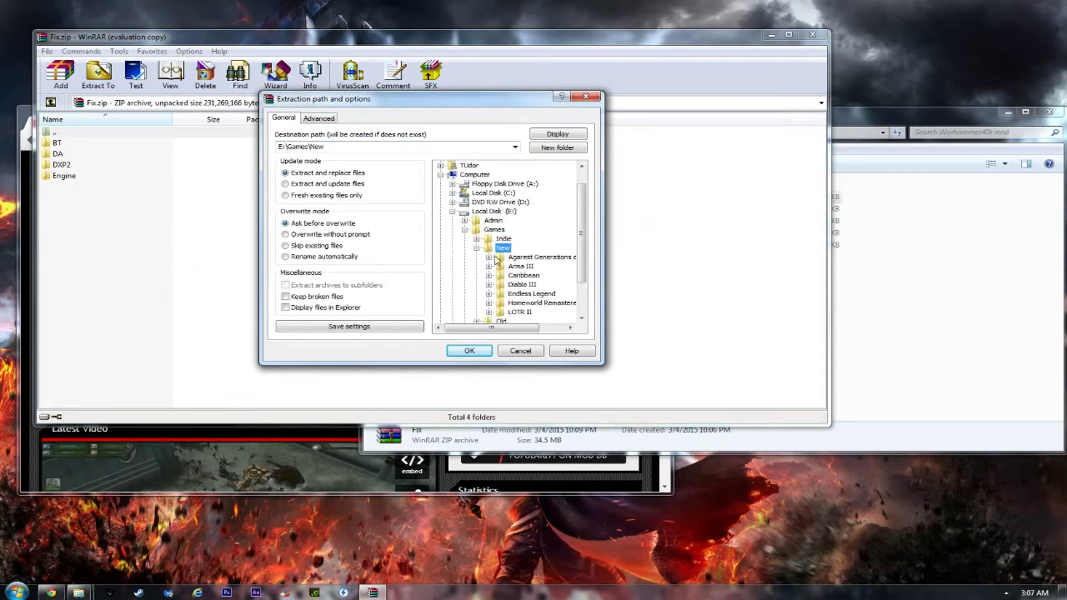
pyautogui.click(501, 276)
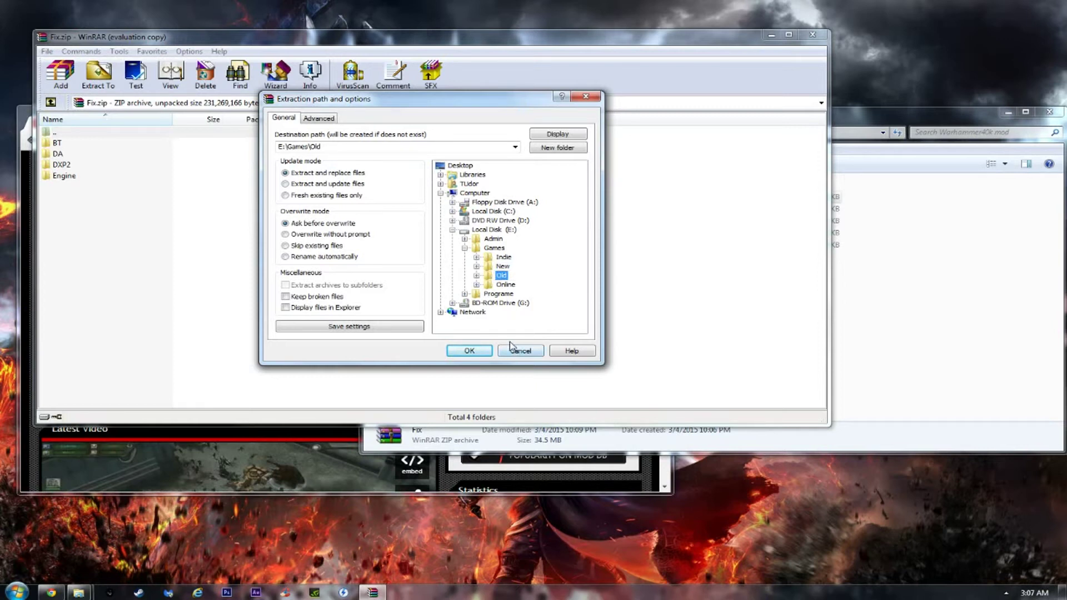
pyautogui.doubleClick(502, 275)
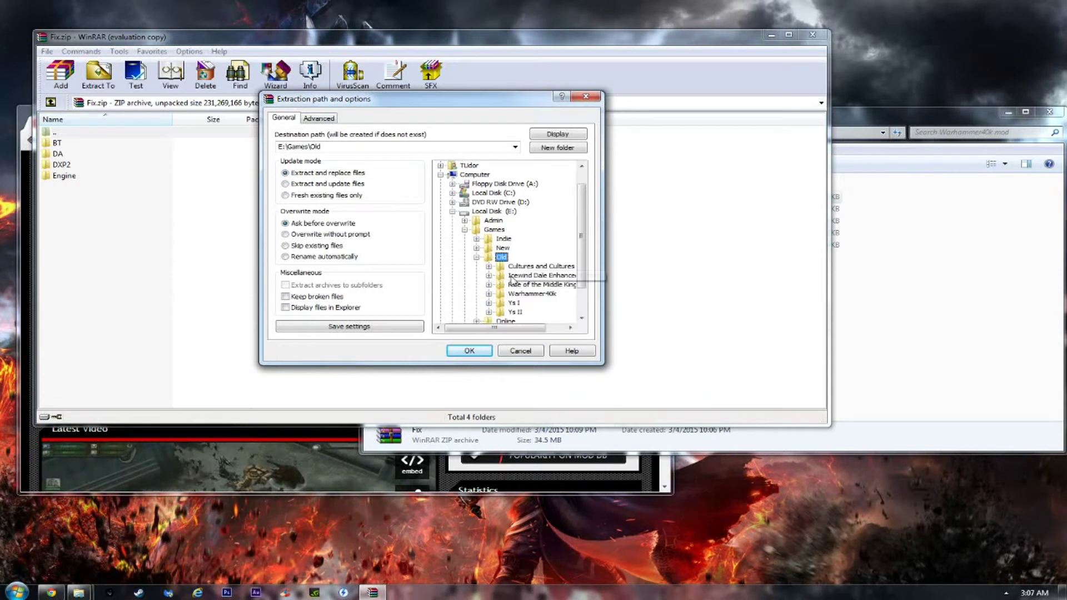
pyautogui.click(543, 294)
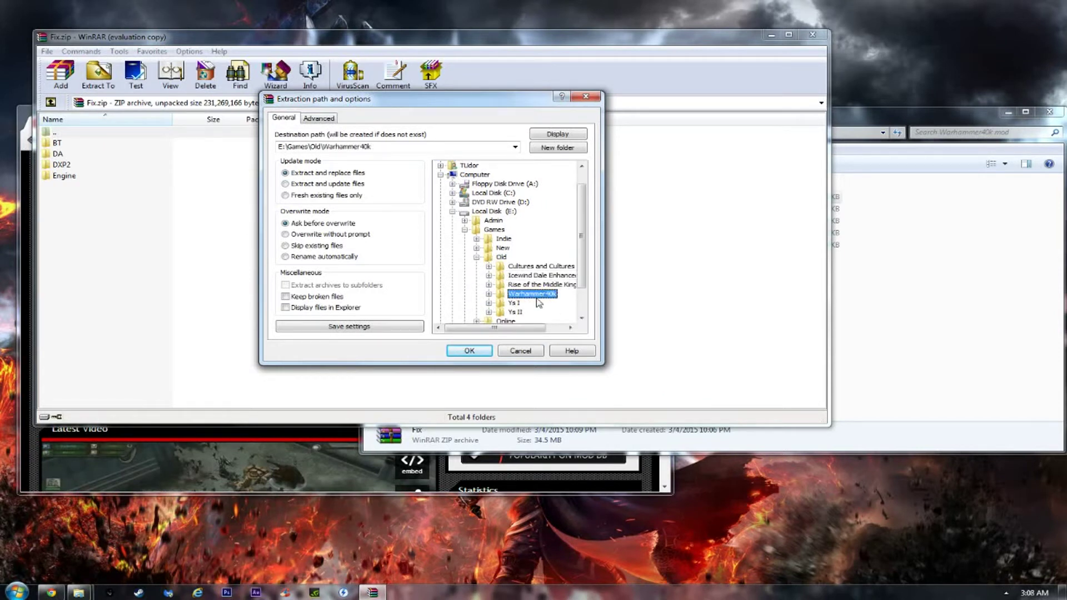
pyautogui.click(470, 351)
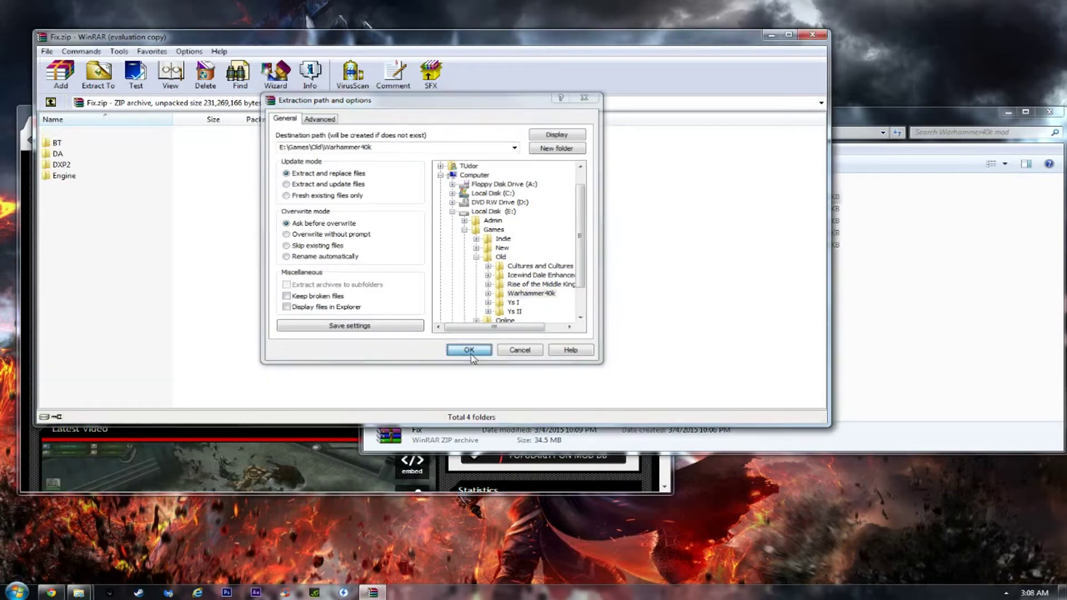
pyautogui.click(422, 291)
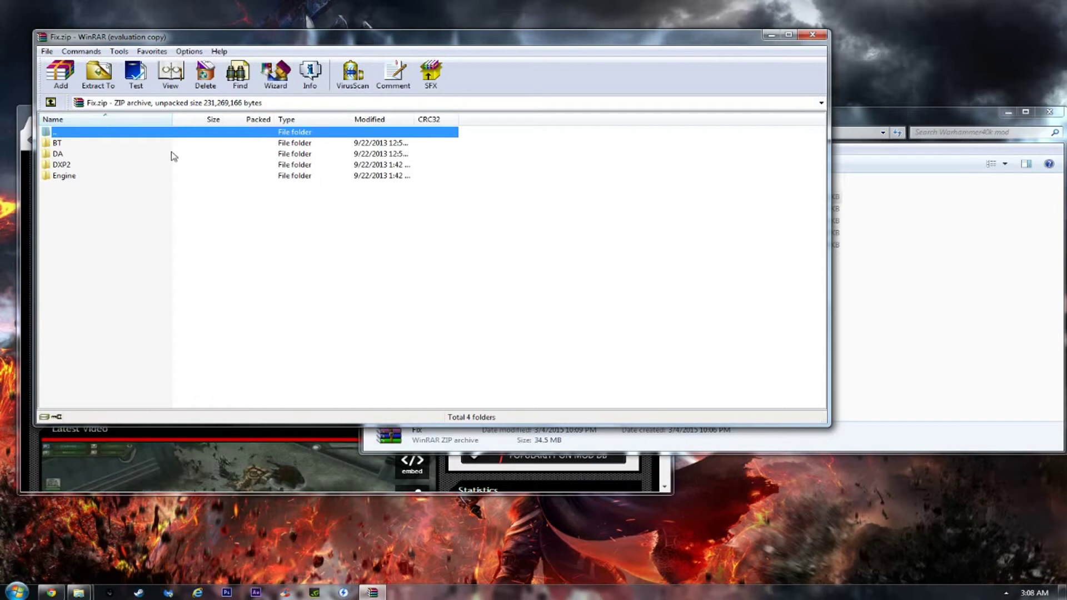
# Step: Close WinRAR and select the Soulstorm application in the Warhammer40k game folder
pyautogui.click(813, 35)
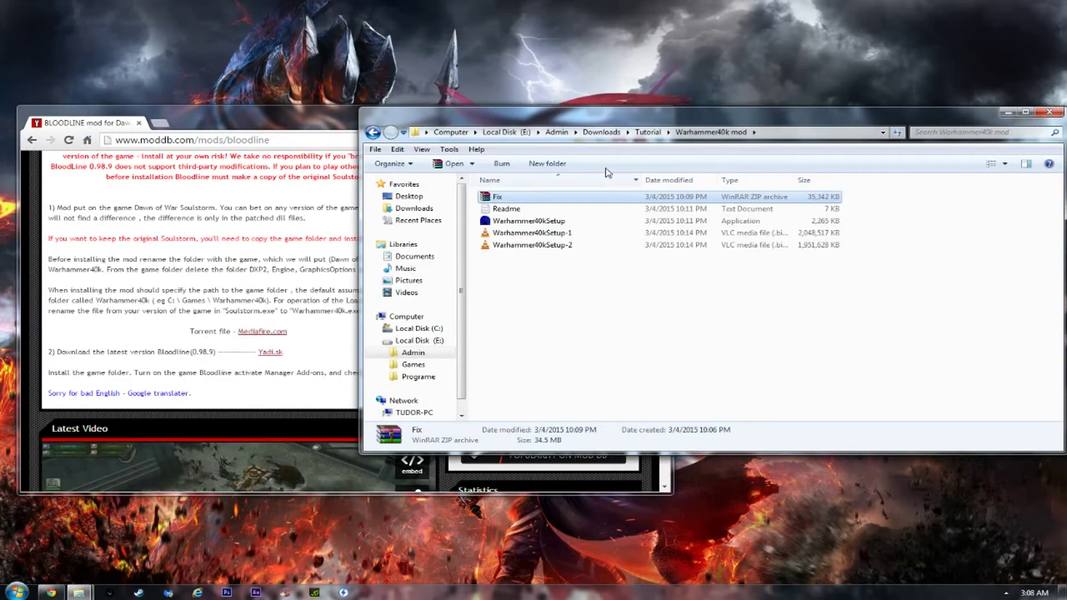
pyautogui.moveTo(640, 126); pyautogui.dragTo(689, 114)
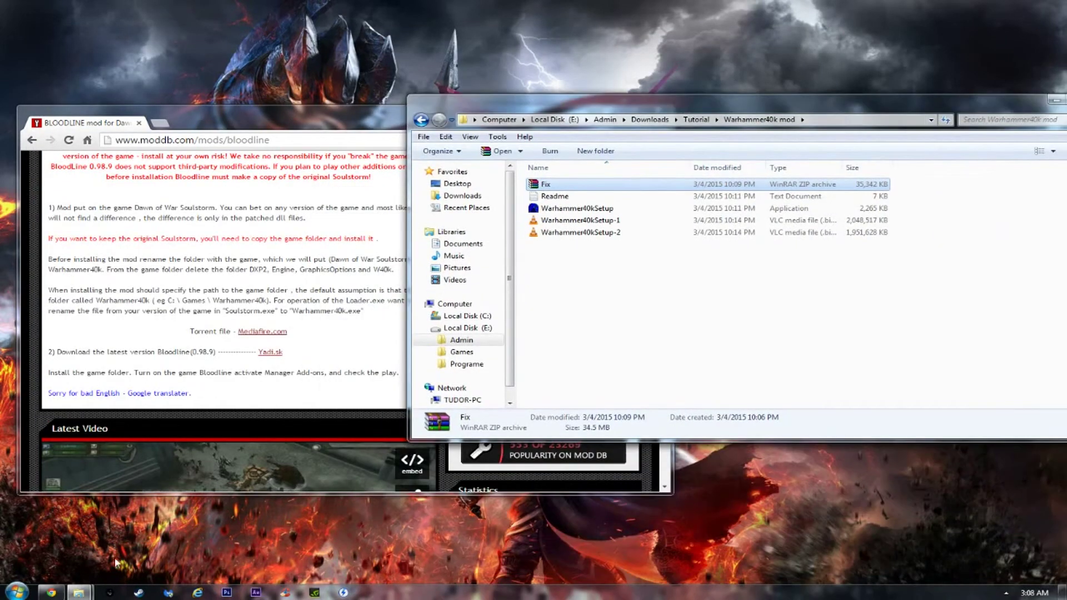
pyautogui.moveTo(78, 594)
pyautogui.click(220, 536)
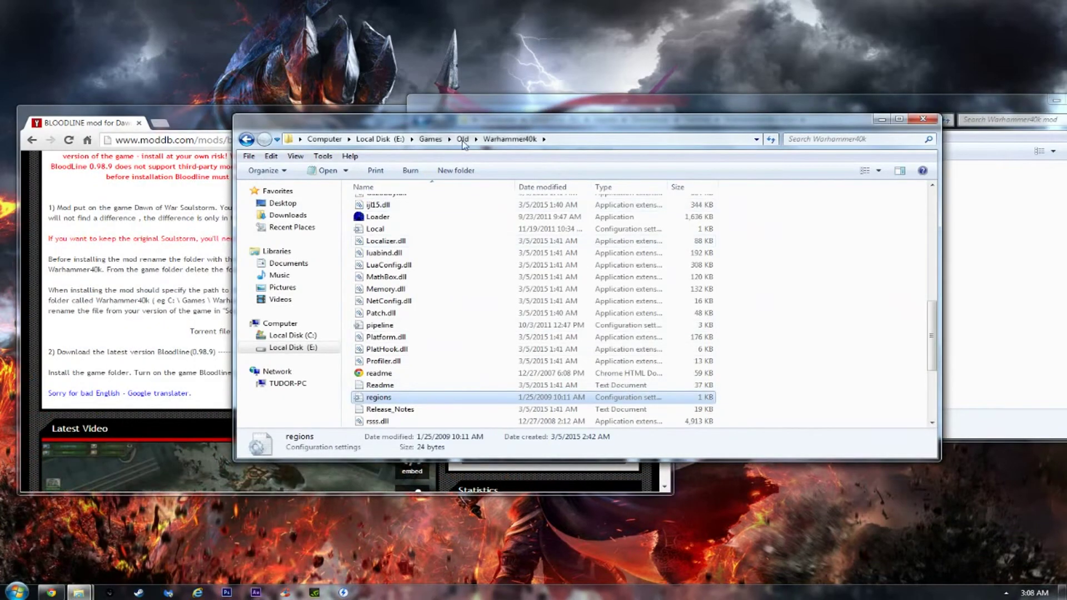
pyautogui.moveTo(464, 130); pyautogui.dragTo(647, 92)
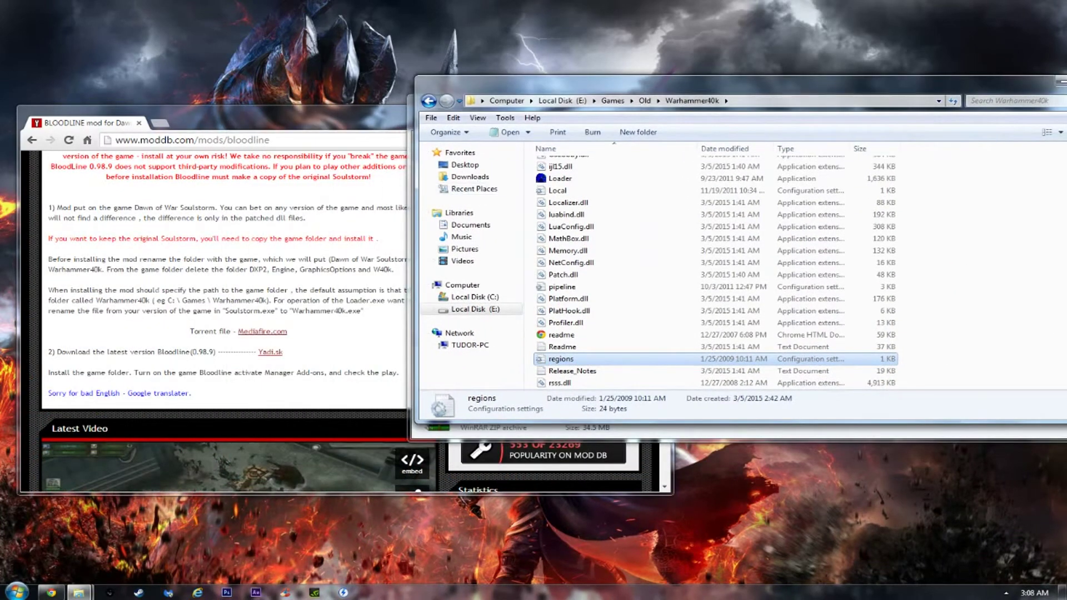
pyautogui.click(598, 323)
pyautogui.scroll(-4, 599, 325)
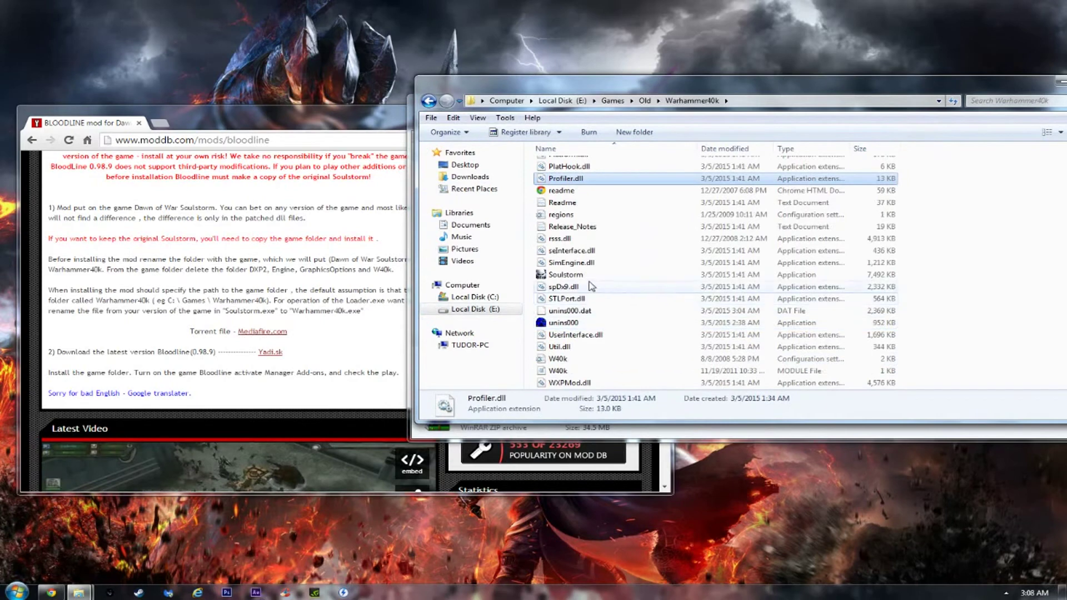
pyautogui.click(579, 275)
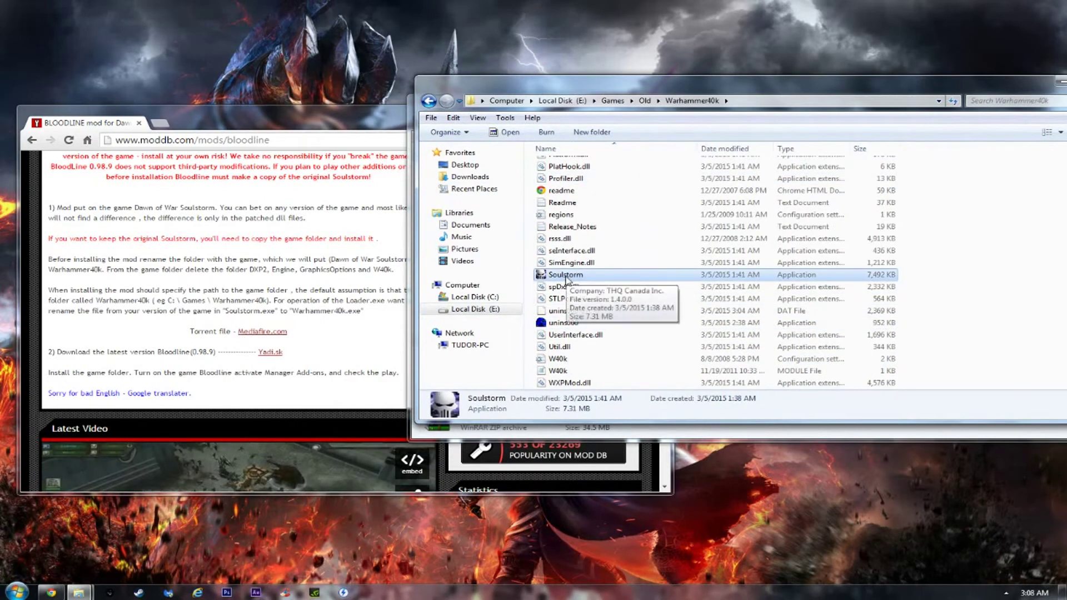
# Step: Copy the name 'Warhammer40k' from the ModDB instructions page
pyautogui.click(332, 291)
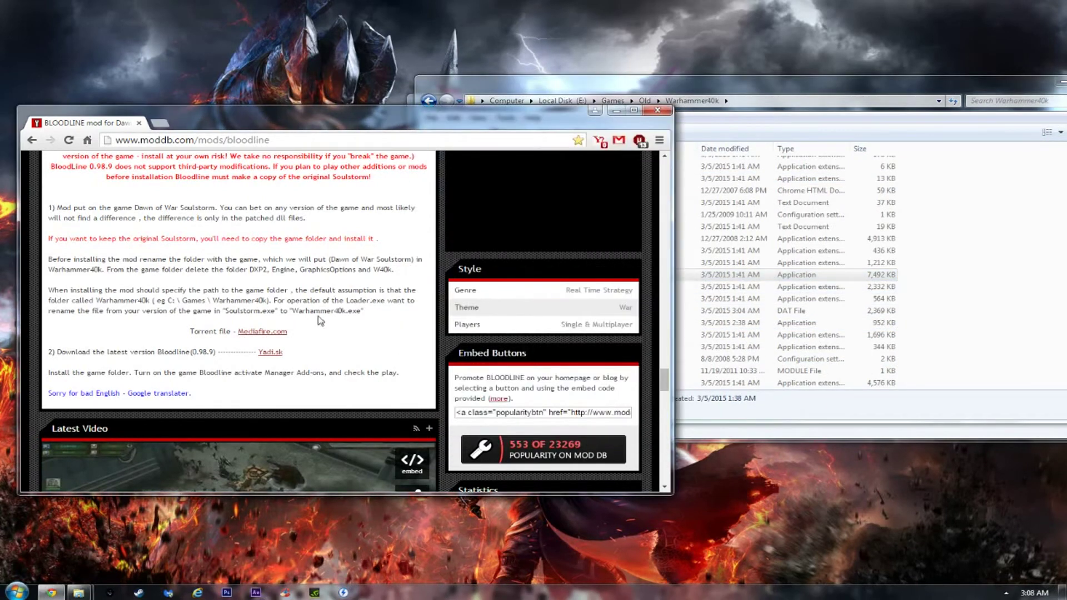
pyautogui.moveTo(298, 311); pyautogui.dragTo(342, 311)
pyautogui.rightClick(344, 311)
pyautogui.click(361, 319)
pyautogui.moveTo(292, 311); pyautogui.dragTo(346, 311)
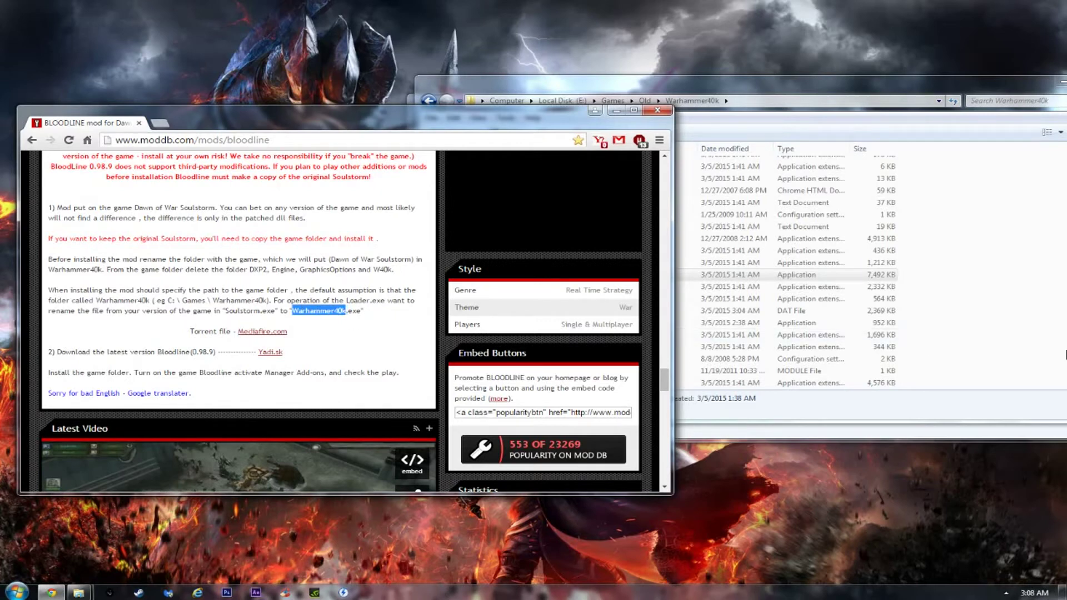
# Step: Rename the Soulstorm application to Warhammer40k by pasting the copied name
pyautogui.click(1033, 311)
pyautogui.rightClick(559, 278)
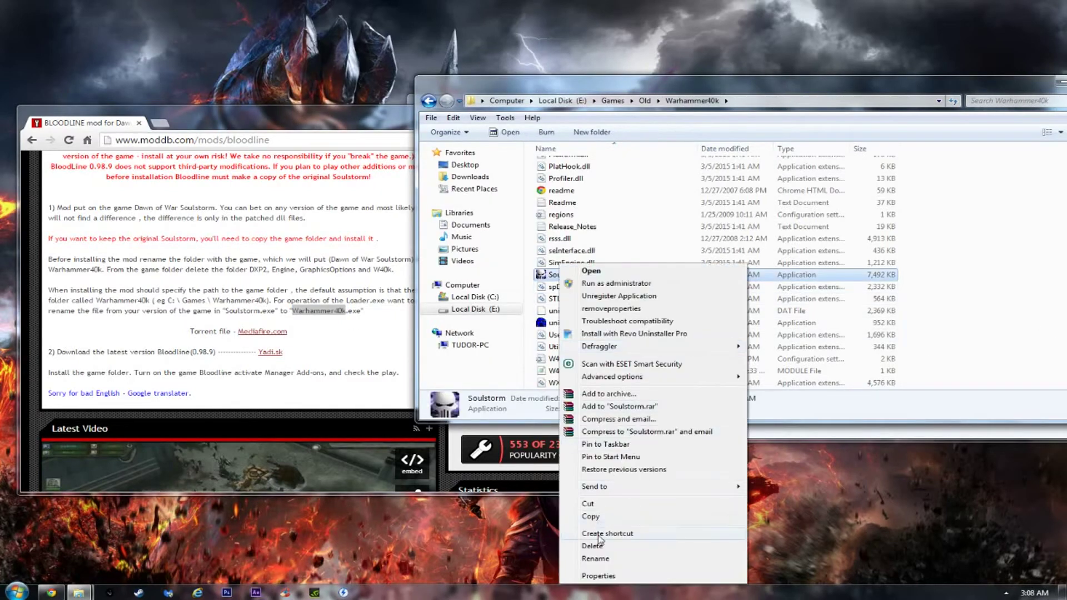
pyautogui.click(589, 559)
pyautogui.hotkey('ctrl', 'v')
pyautogui.click(978, 323)
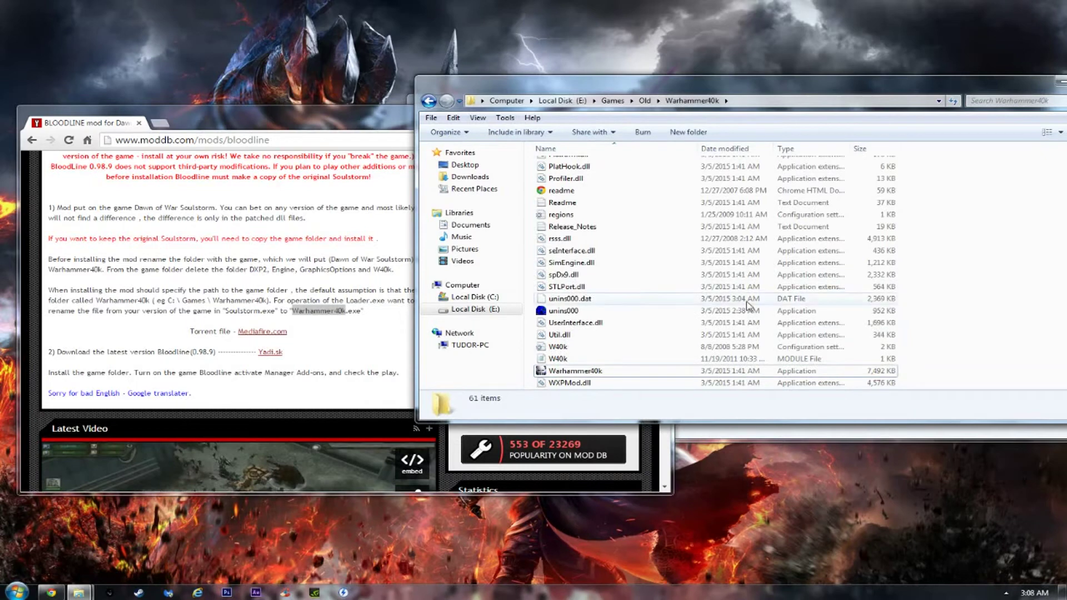
# Step: Launch the Loader application from the Warhammer40k folder
pyautogui.scroll(2, 683, 302)
pyautogui.scroll(-1, 684, 302)
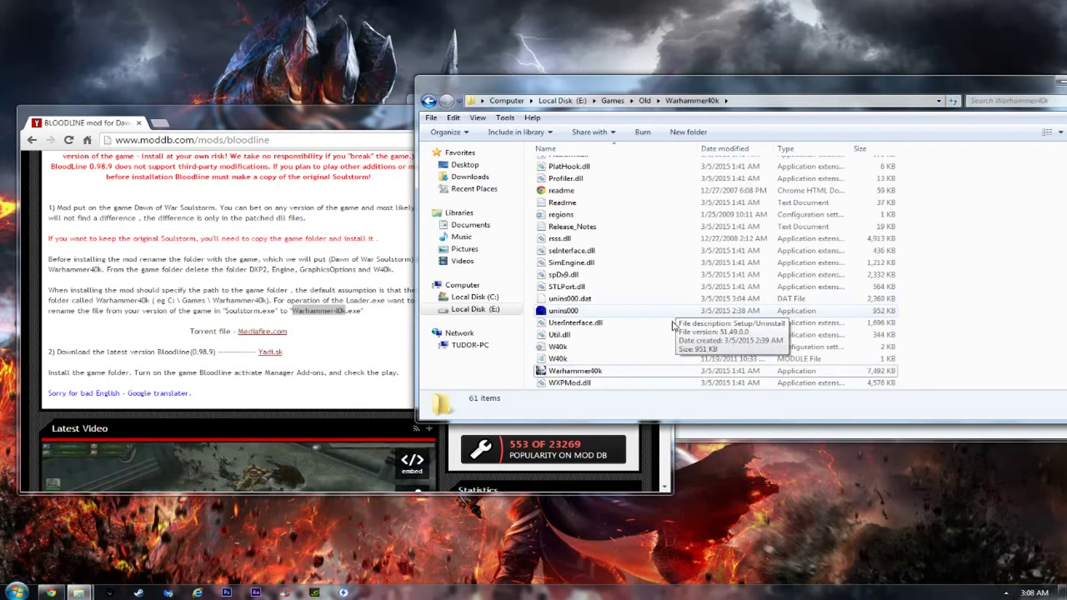
pyautogui.scroll(14, 674, 332)
pyautogui.scroll(-3, 639, 333)
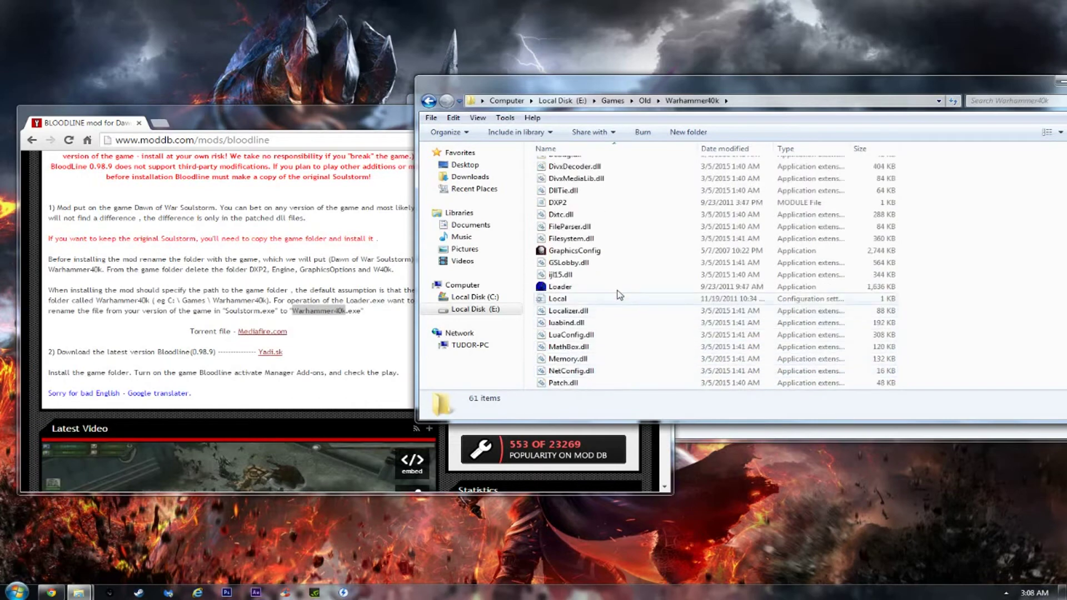
pyautogui.doubleClick(615, 288)
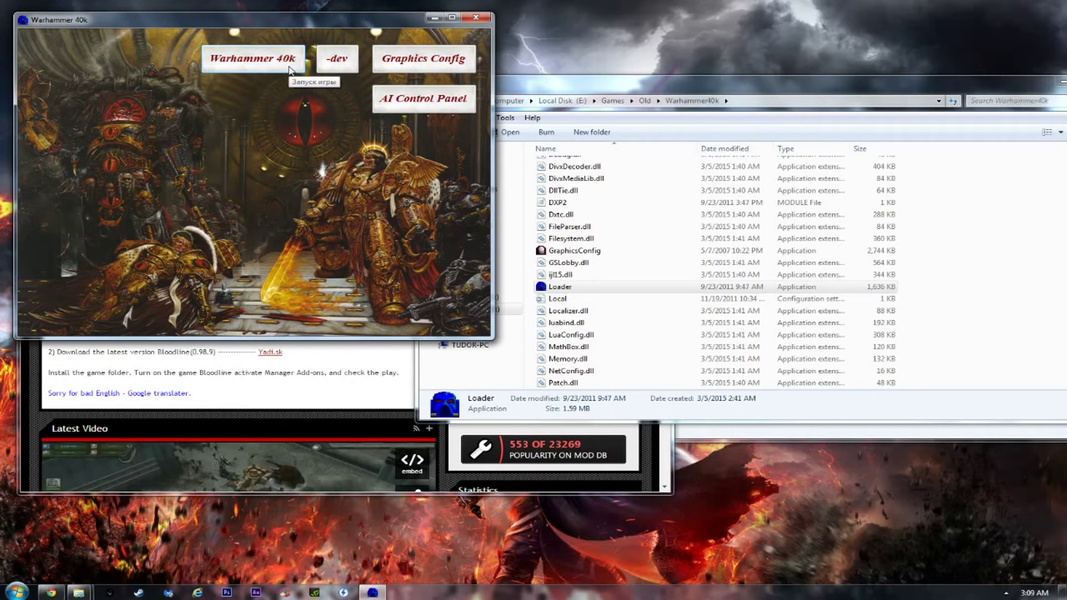
# Step: Close the Warhammer 40k Loader and navigate the mod folder window back to Tutorial
pyautogui.click(475, 17)
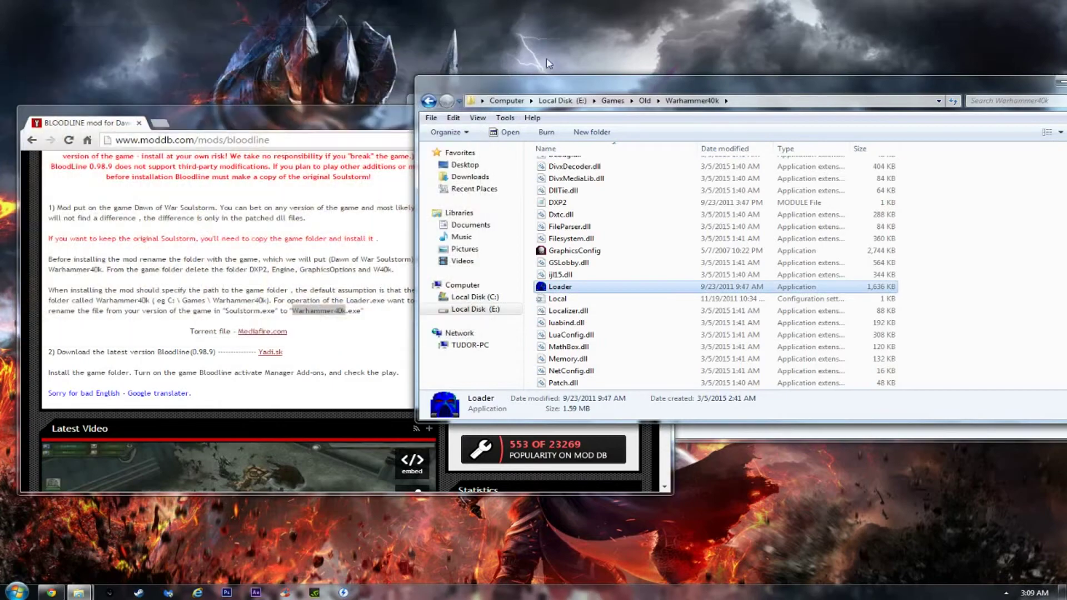
pyautogui.moveTo(584, 87); pyautogui.dragTo(478, 219)
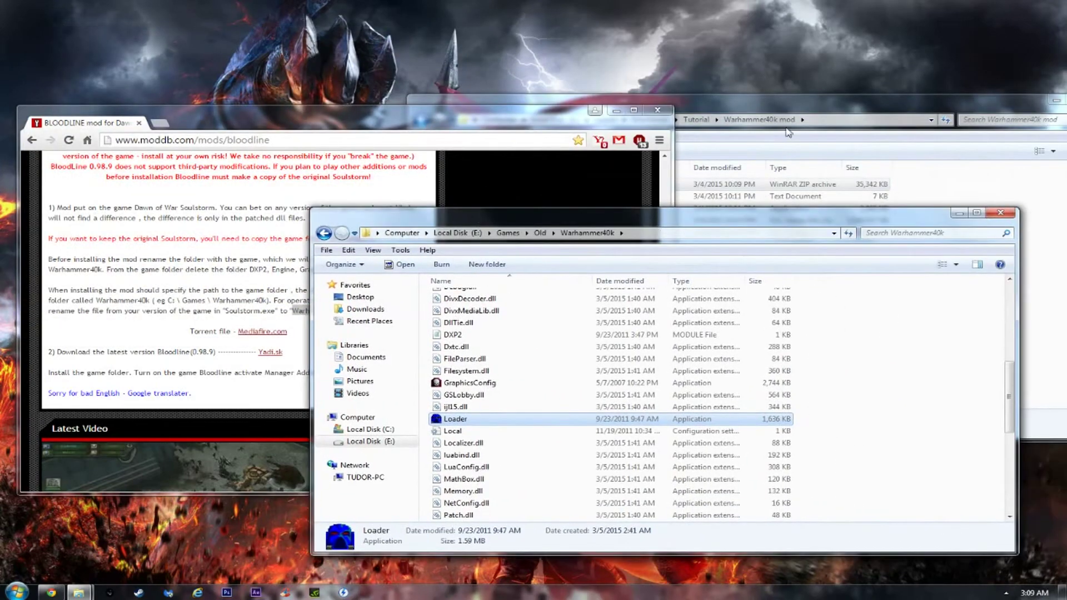
pyautogui.click(791, 144)
pyautogui.click(567, 185)
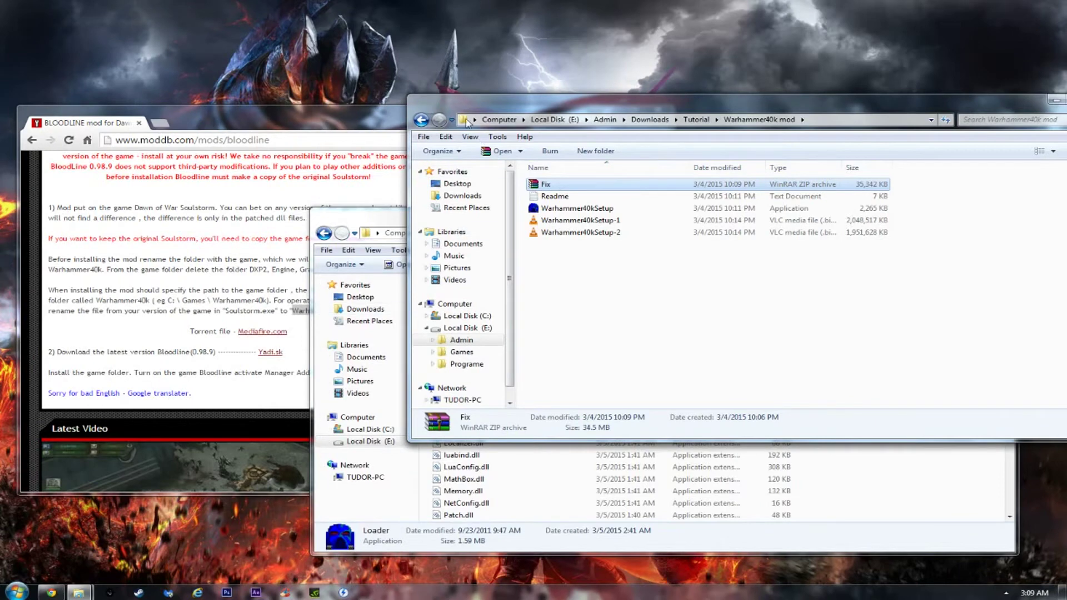
pyautogui.click(421, 120)
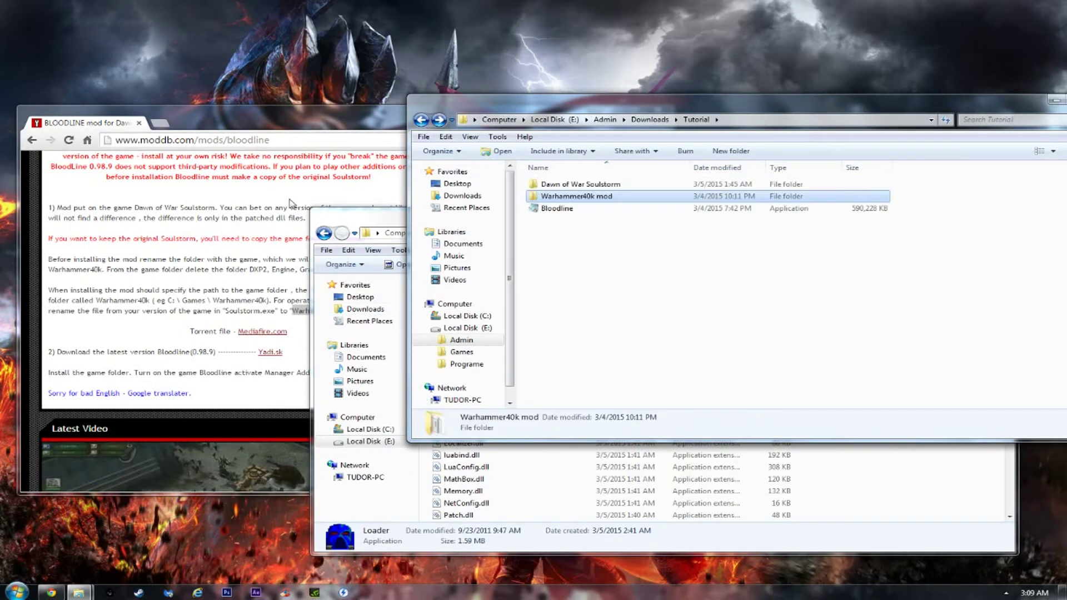
pyautogui.moveTo(396, 223); pyautogui.dragTo(382, 250)
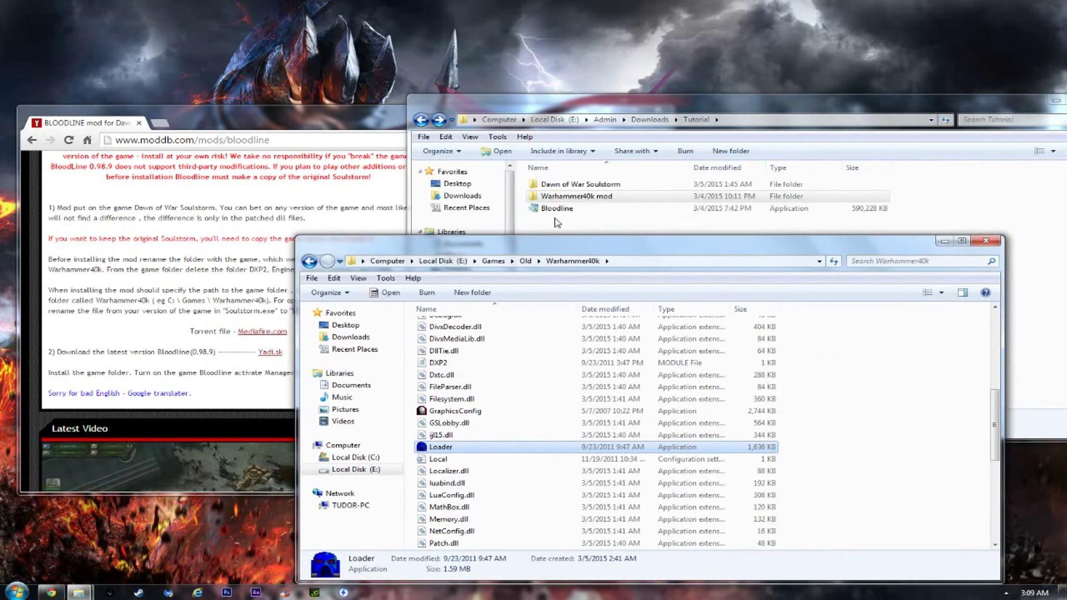
pyautogui.click(557, 222)
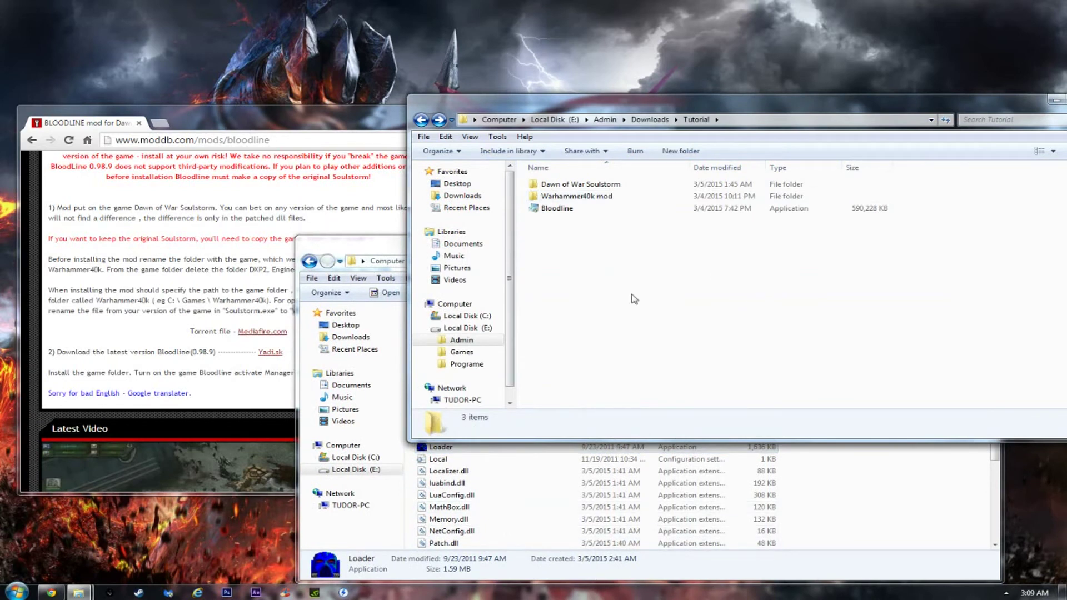
# Step: Launch the Bloodline 0.98.9 installer and advance to the installation folder page
pyautogui.doubleClick(557, 213)
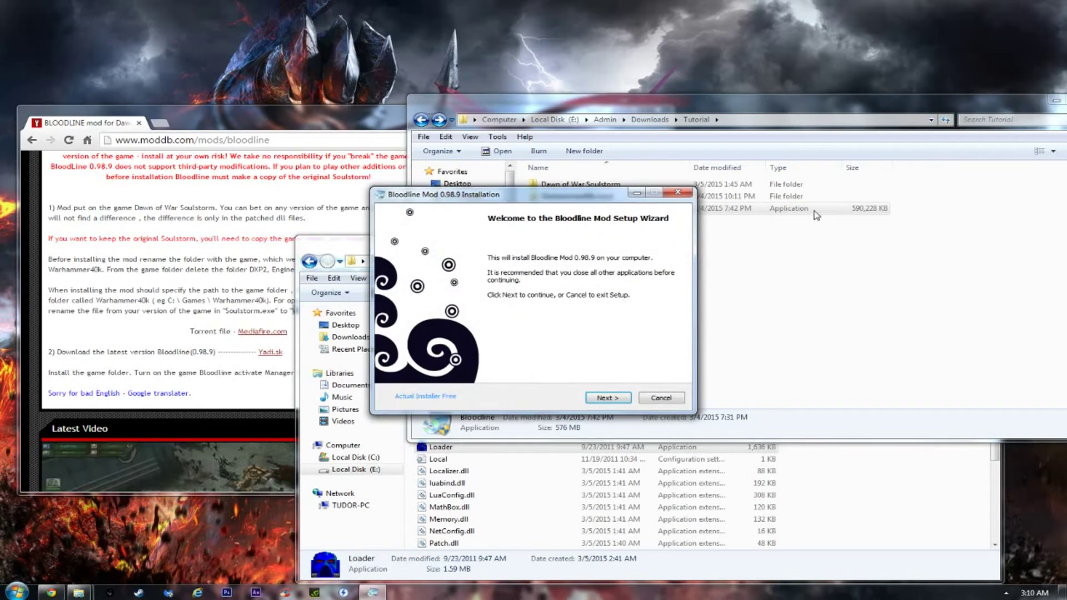
pyautogui.moveTo(559, 194); pyautogui.dragTo(467, 140)
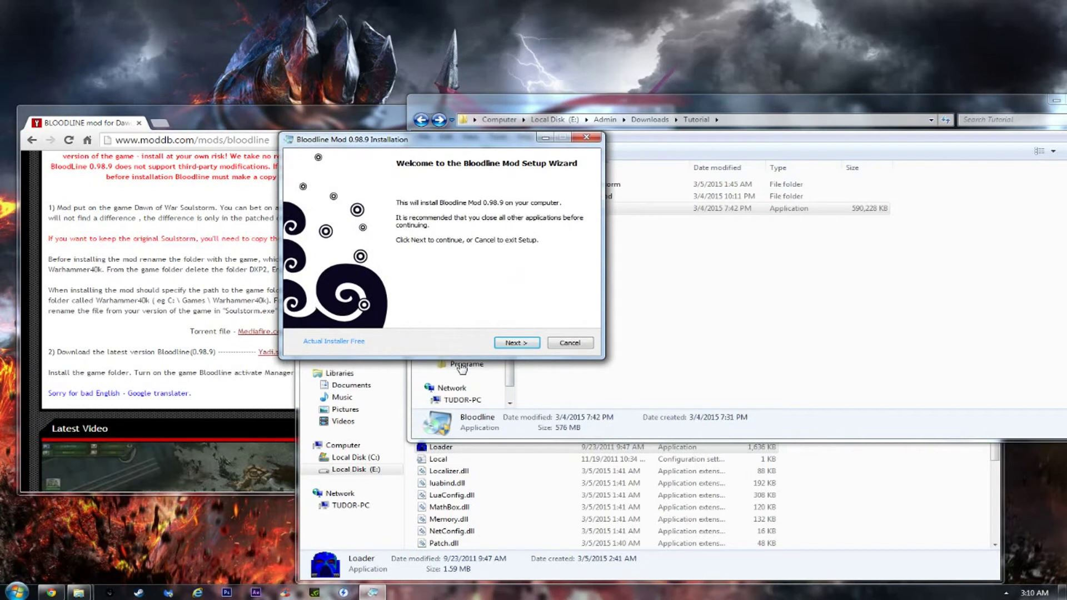
pyautogui.click(515, 342)
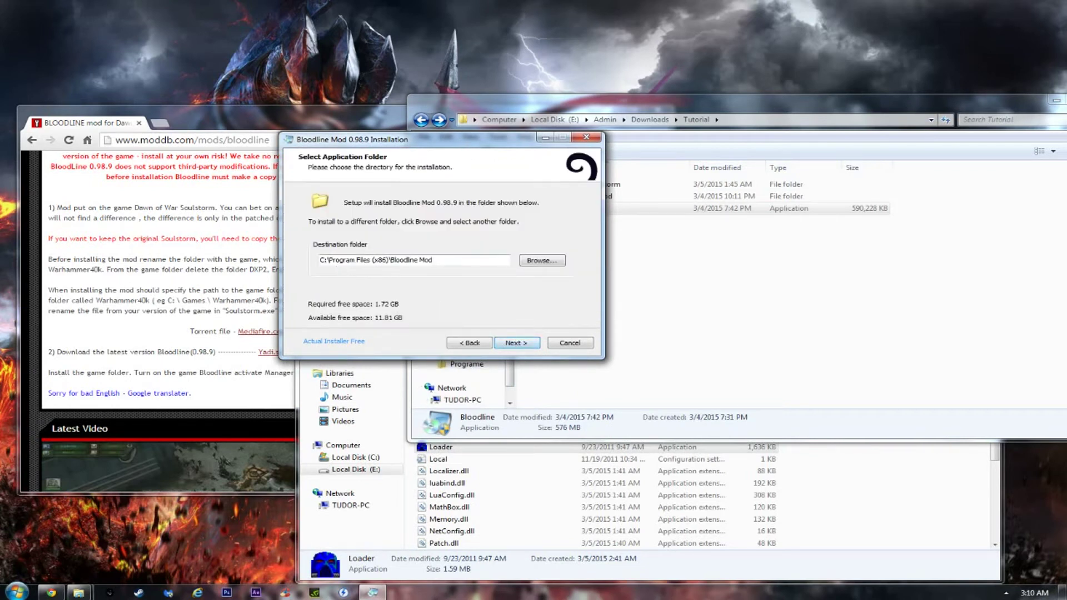
# Step: Set E:\Games\Old\Warhammer40k as the destination and select the trailing 'Bloodline Mod' text
pyautogui.click(549, 261)
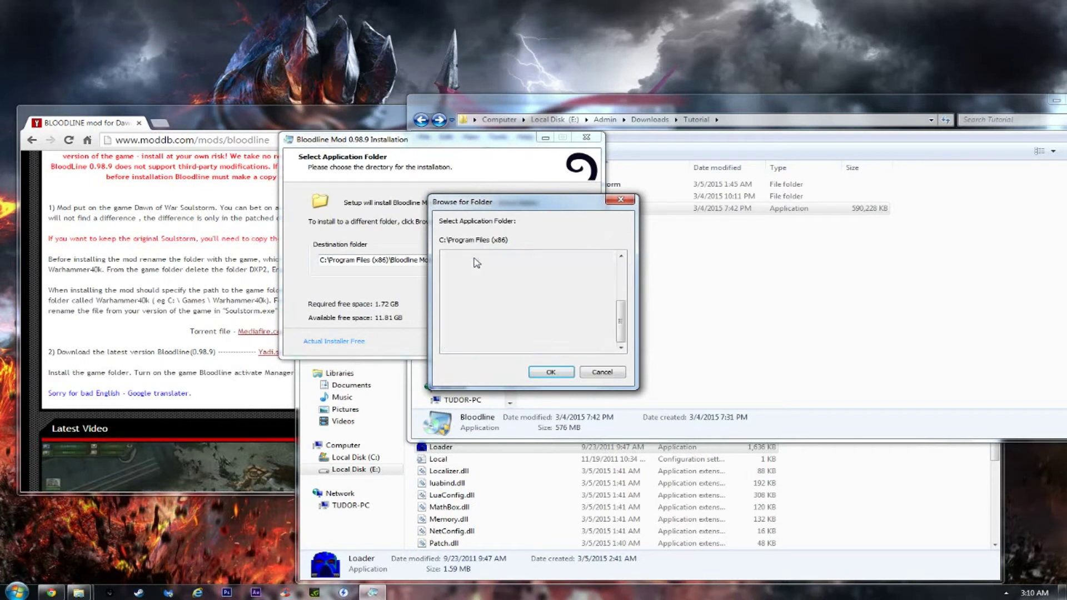
pyautogui.click(494, 329)
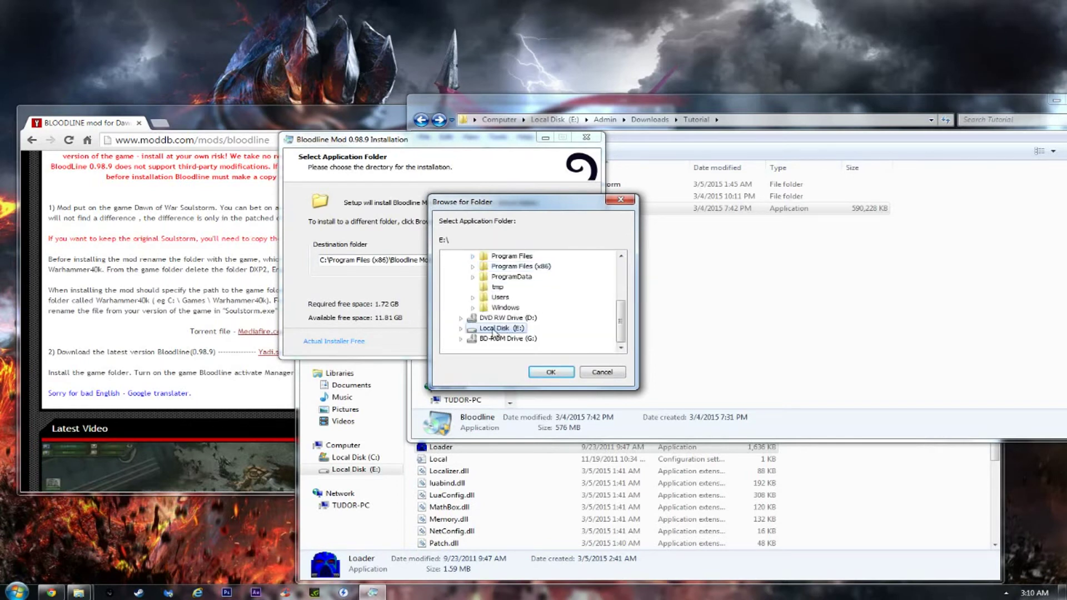
pyautogui.doubleClick(494, 328)
pyautogui.doubleClick(499, 329)
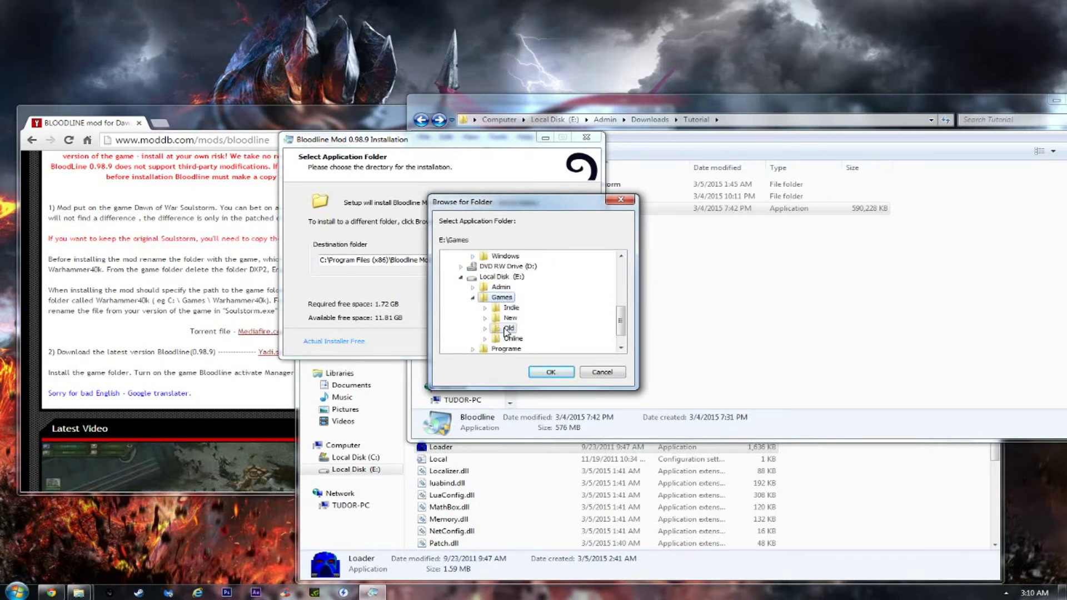
pyautogui.doubleClick(507, 329)
pyautogui.click(540, 317)
pyautogui.click(551, 372)
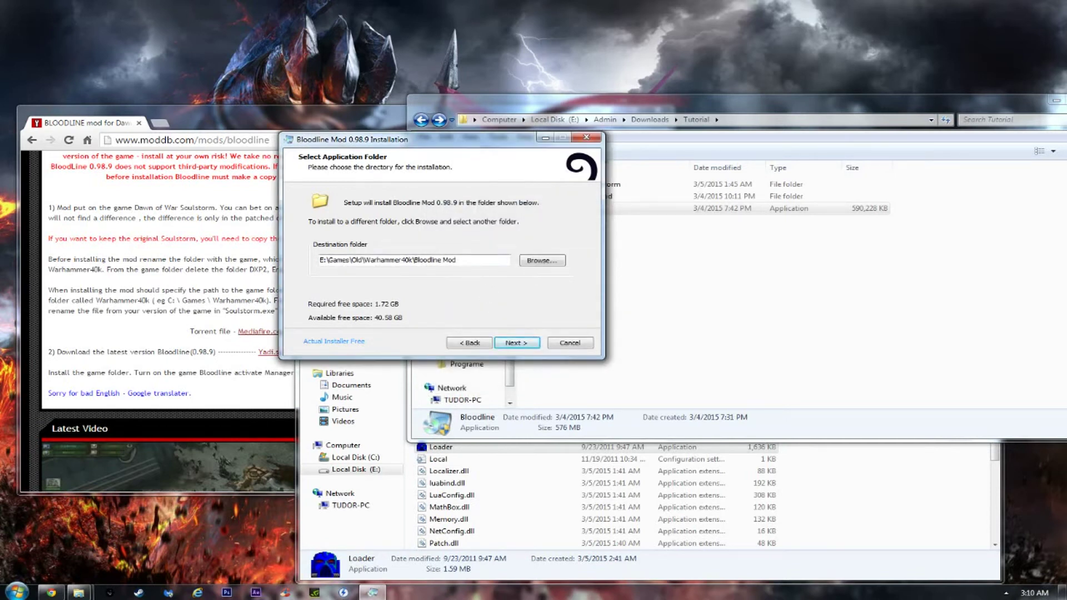
pyautogui.moveTo(458, 260); pyautogui.dragTo(415, 260)
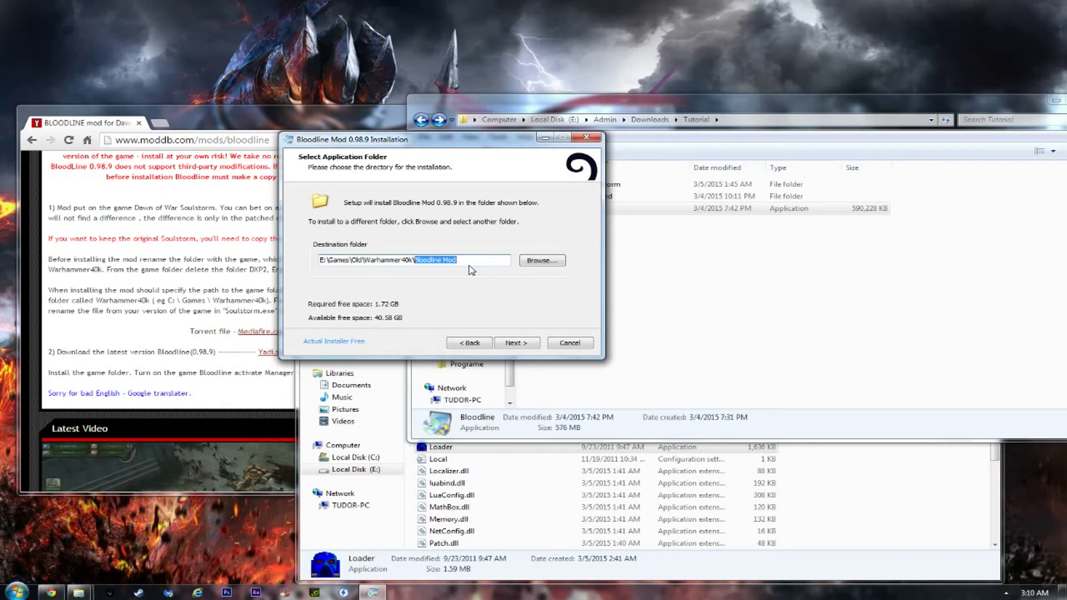
# Step: Trim the destination to E:\Games\Old\Warhammer40k\ and bring the ModDB installation notes forward
pyautogui.press('BackSpace')
pyautogui.moveTo(409, 144); pyautogui.dragTo(556, 150)
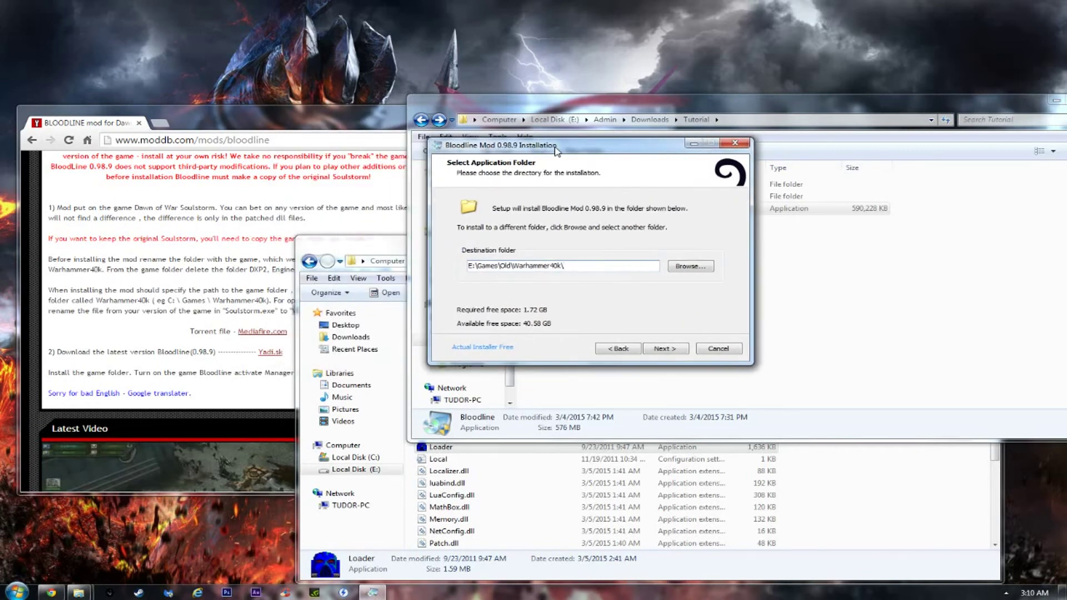
pyautogui.click(268, 301)
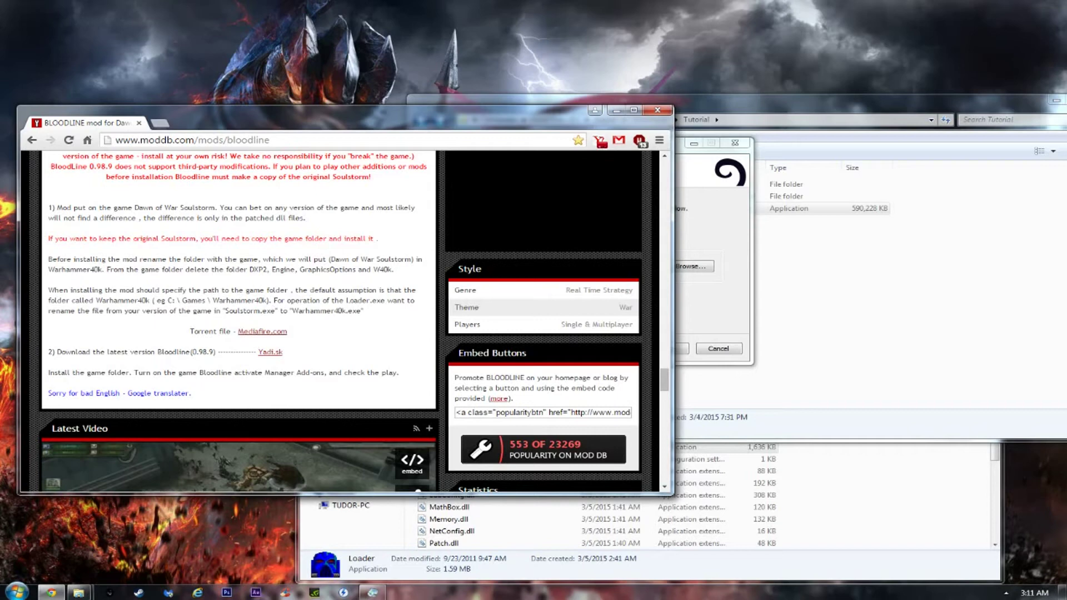
# Step: Install Bloodline Mod 0.98.9 into the Warhammer40k folder, keeping the default Programs menu folder
pyautogui.click(711, 243)
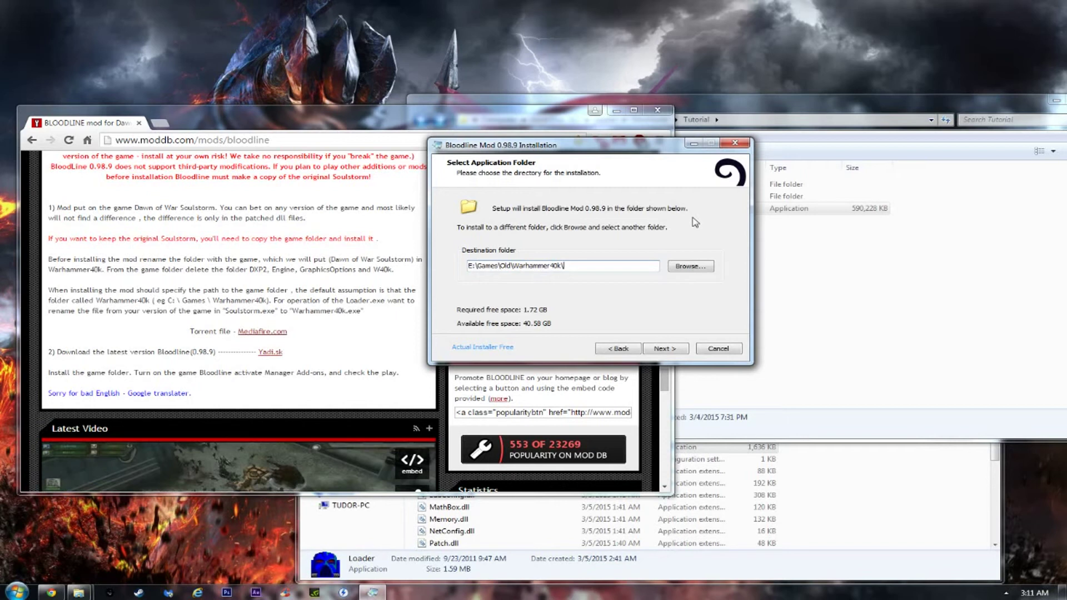
pyautogui.click(663, 352)
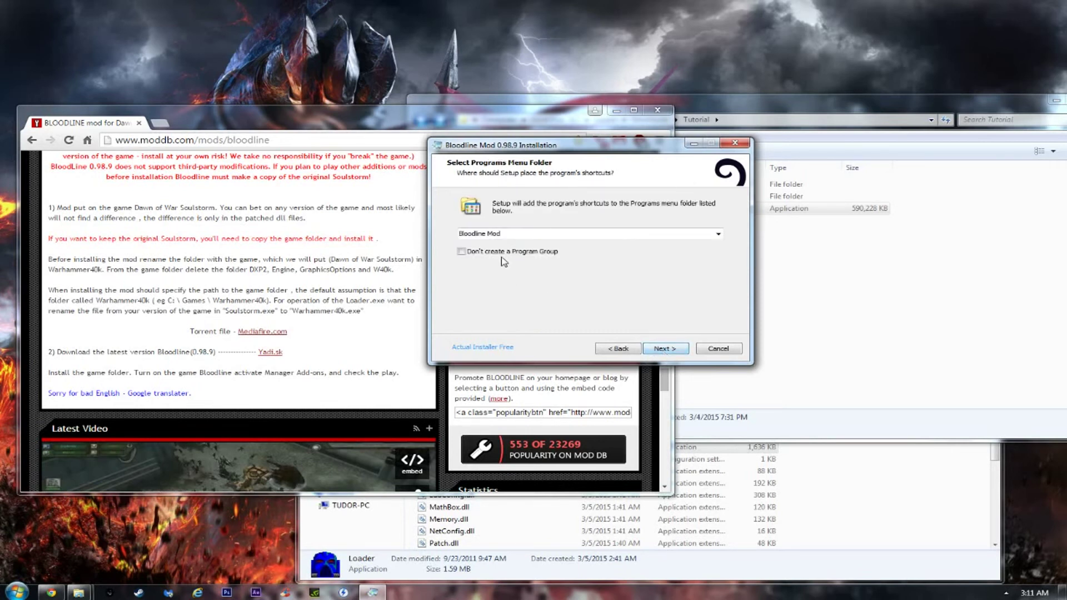
pyautogui.click(661, 352)
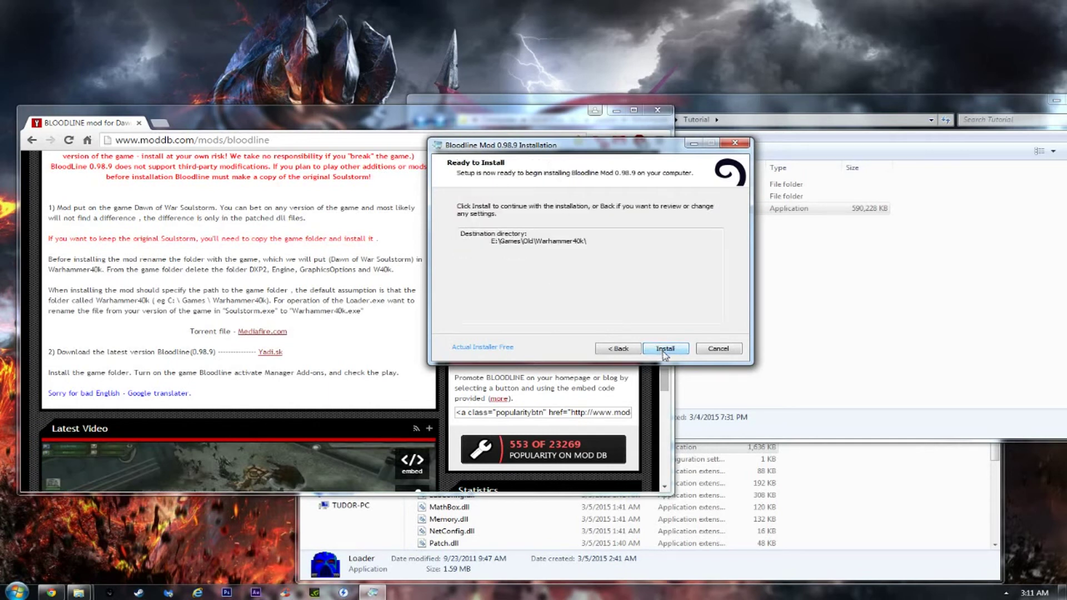
pyautogui.click(664, 350)
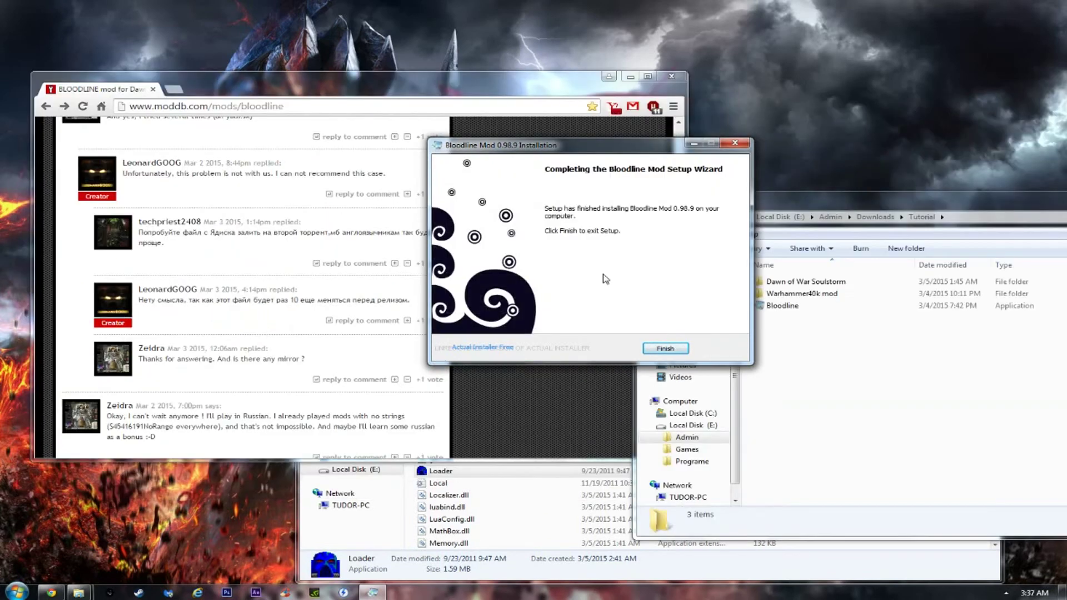
# Step: Finish the Bloodline setup and move the installer and Tutorial folder windows aside
pyautogui.moveTo(518, 149); pyautogui.dragTo(412, 140)
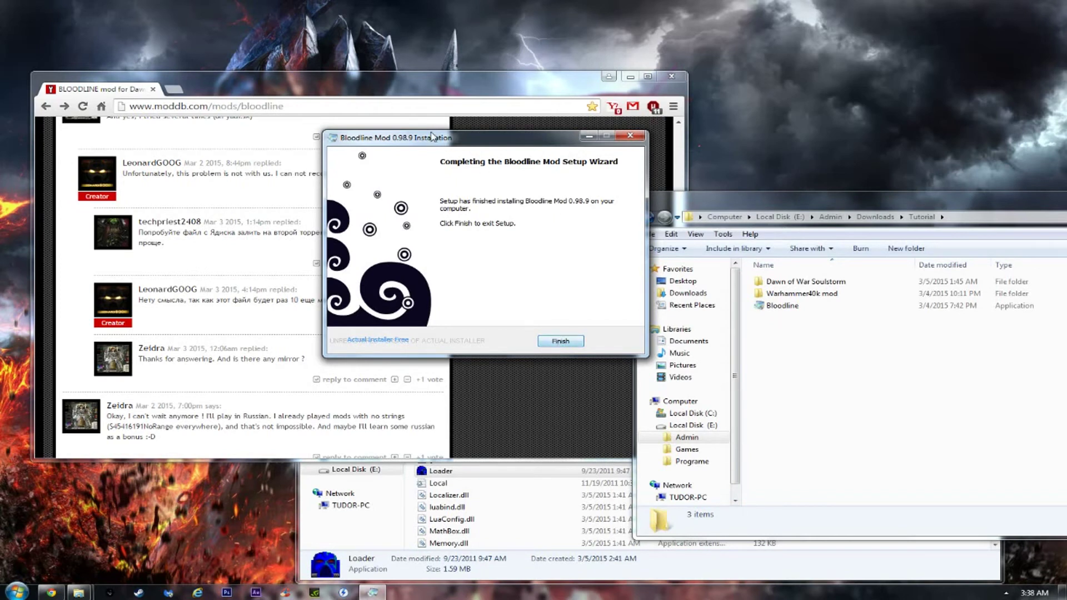
pyautogui.click(562, 341)
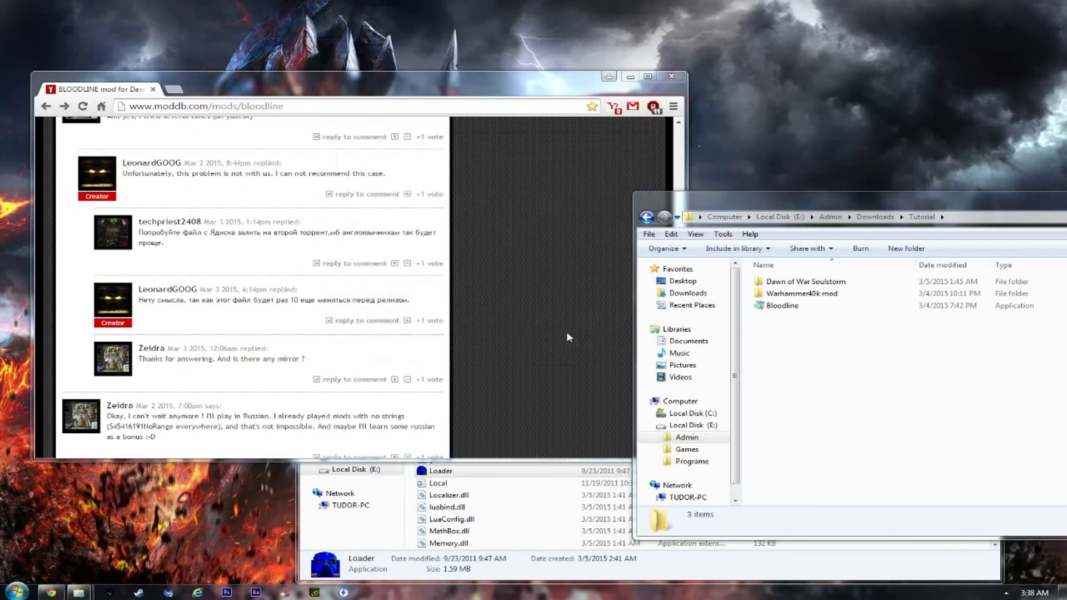
pyautogui.moveTo(752, 209); pyautogui.dragTo(815, 149)
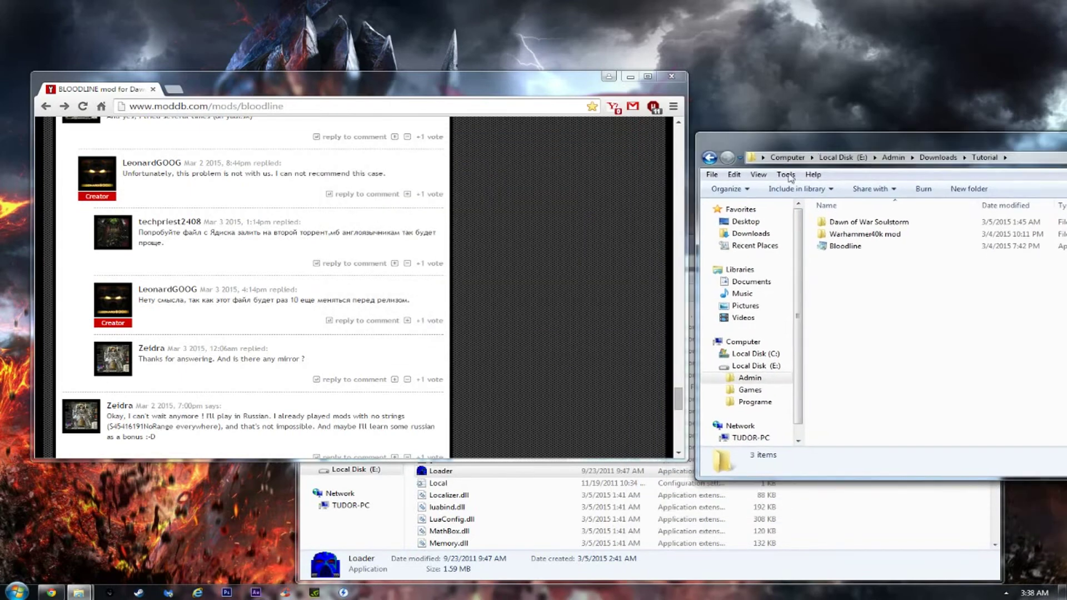
# Step: Minimize the ModDB browser, center the Warhammer40k folder window and find Loader to start it
pyautogui.click(630, 78)
pyautogui.click(556, 237)
pyautogui.moveTo(555, 238); pyautogui.dragTo(467, 123)
pyautogui.scroll(4, 530, 282)
pyautogui.scroll(-8, 542, 303)
pyautogui.scroll(-4, 544, 304)
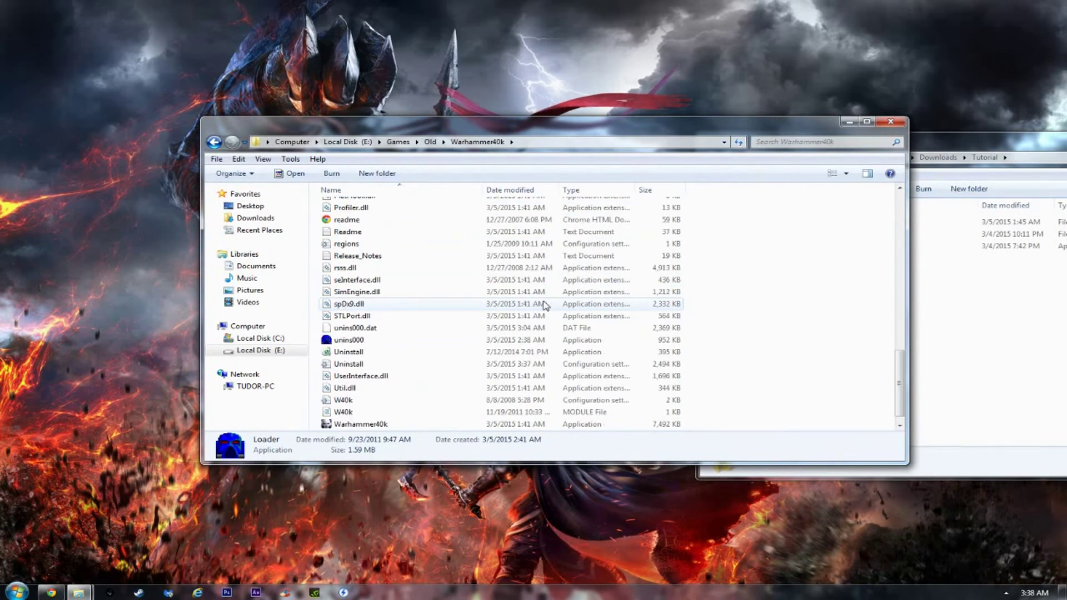
pyautogui.scroll(6, 545, 305)
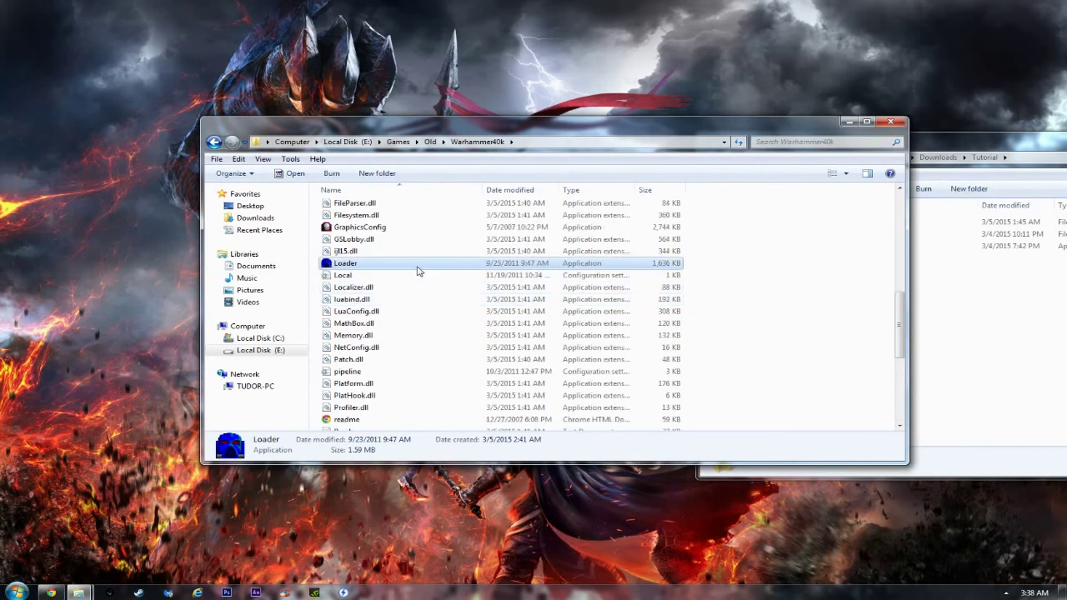
pyautogui.scroll(2, 438, 300)
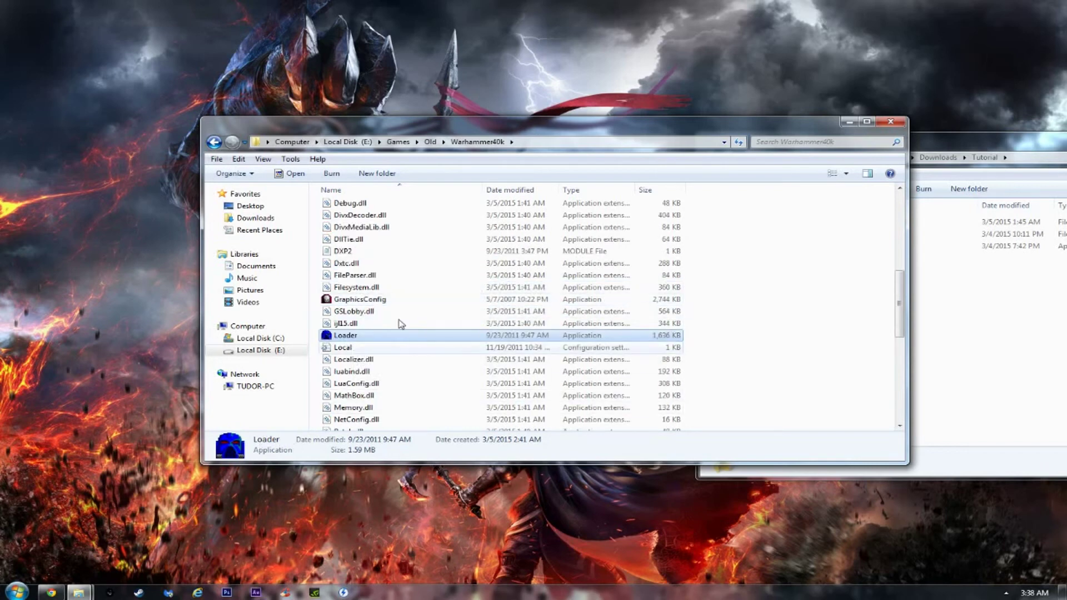
pyautogui.scroll(-8, 400, 335)
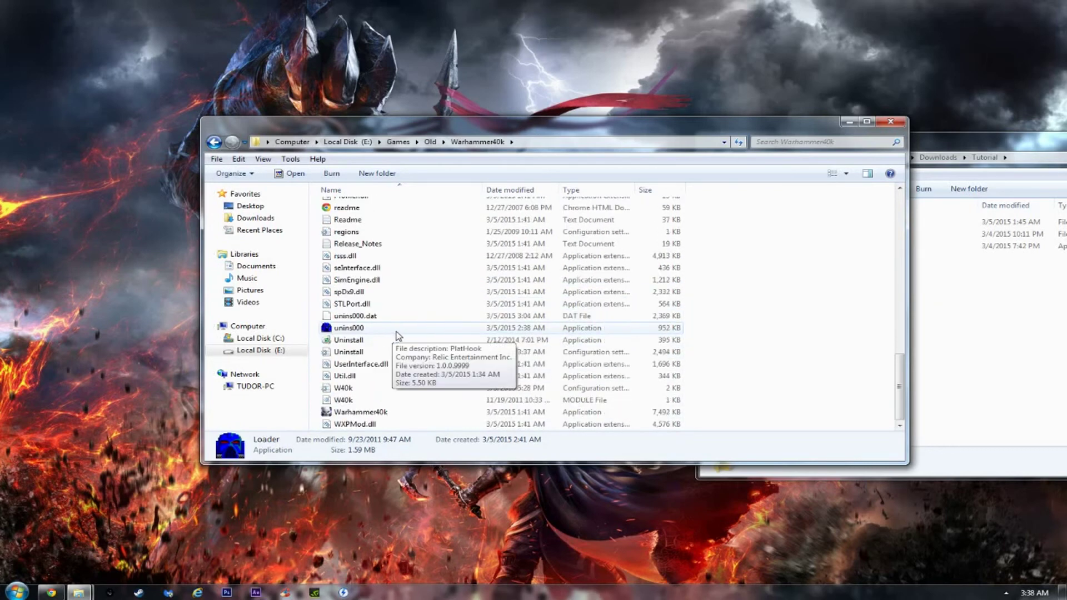
pyautogui.scroll(6, 402, 336)
pyautogui.scroll(2, 392, 340)
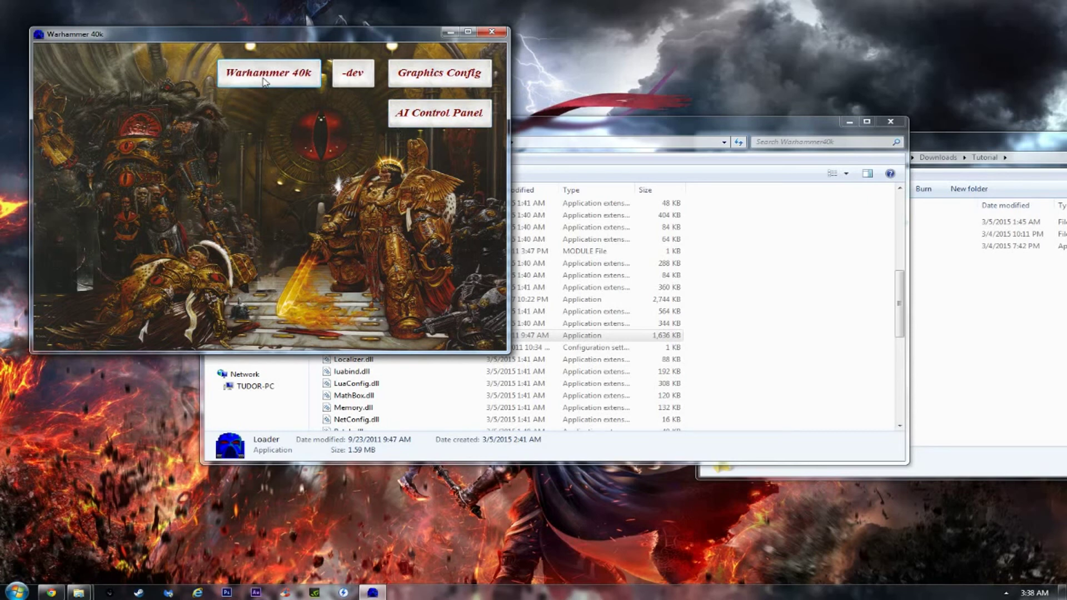
# Step: Start Warhammer 40k from the Loader to reach the Dawn of War main menu
pyautogui.click(234, 74)
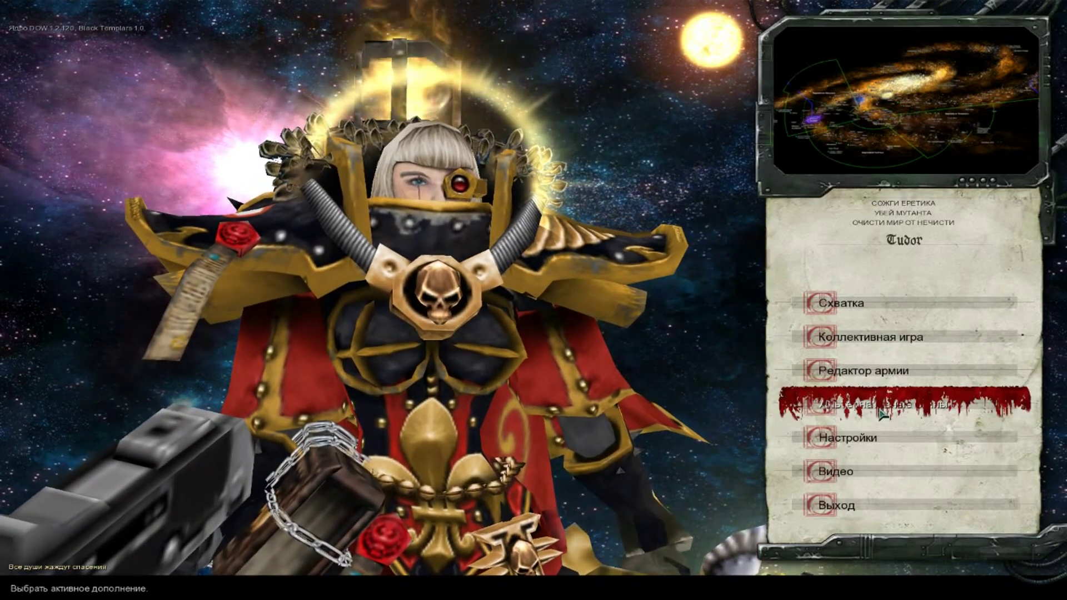
# Step: Select Bloodline in the add-ons list and enable it with Включить
pyautogui.click(882, 413)
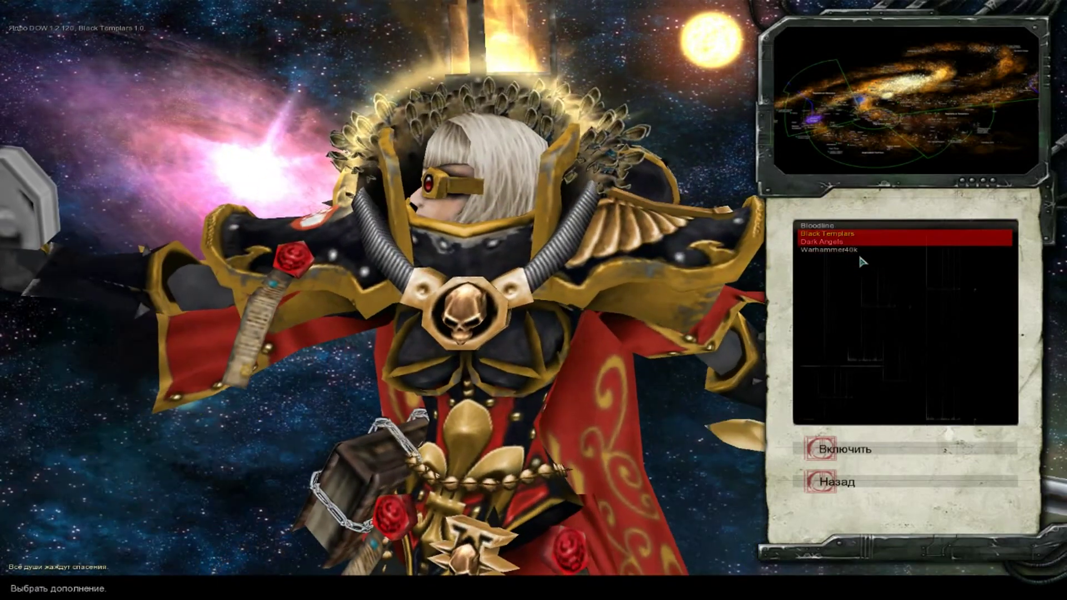
pyautogui.click(828, 227)
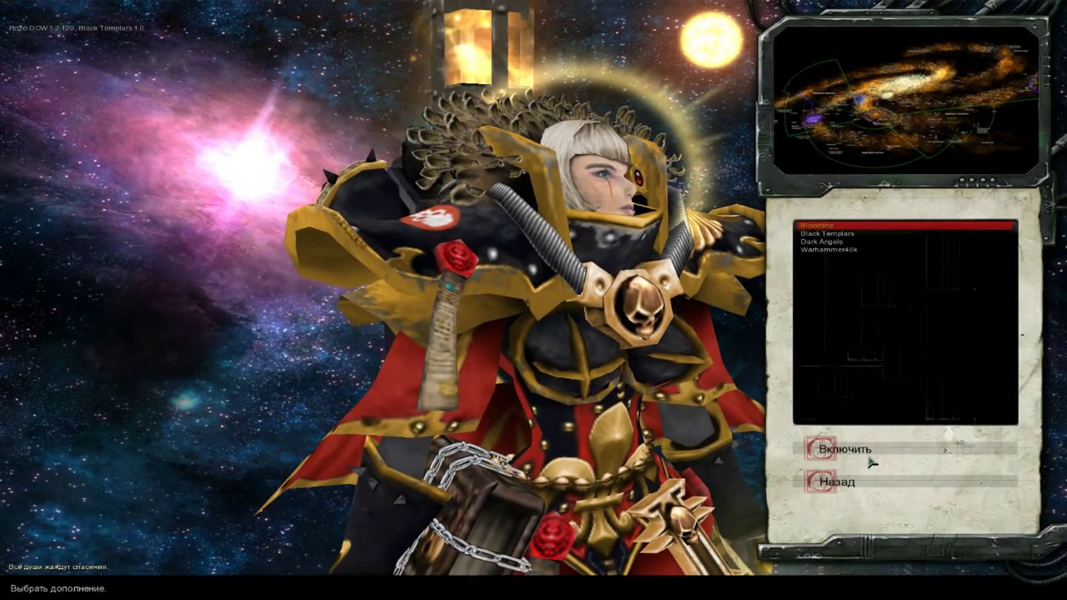
pyautogui.click(854, 458)
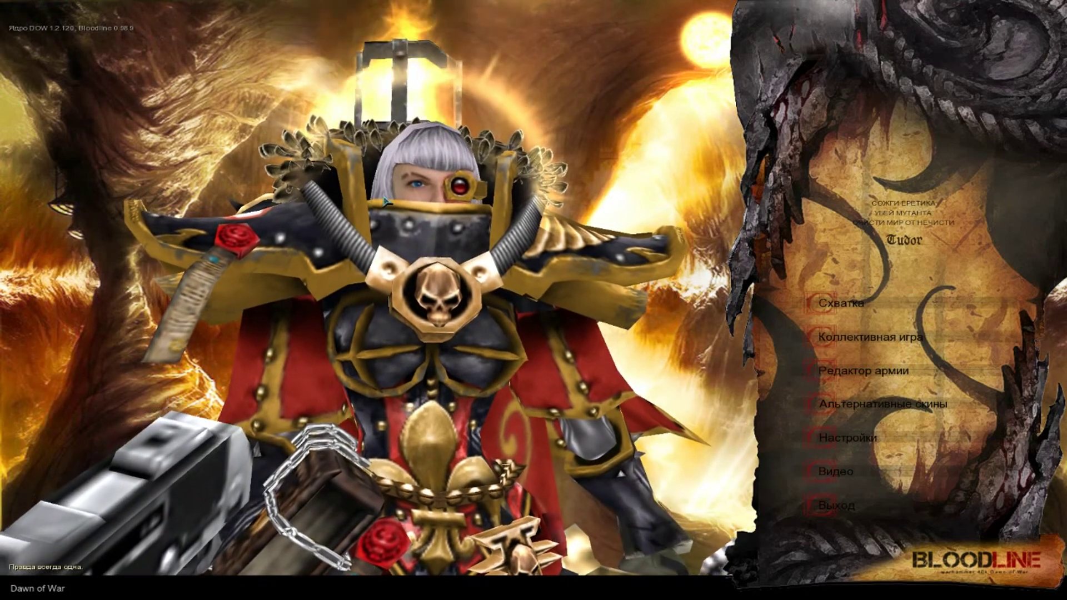
# Step: Confirm Bloodline is selected in the add-ons list, go back, and open Редактор армии
pyautogui.click(874, 409)
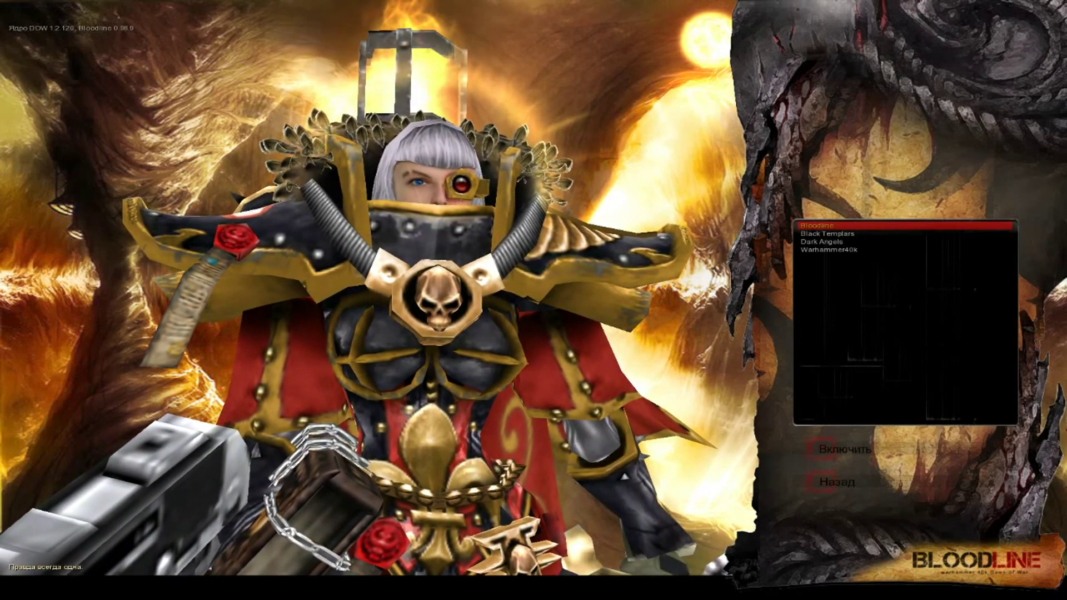
pyautogui.click(888, 493)
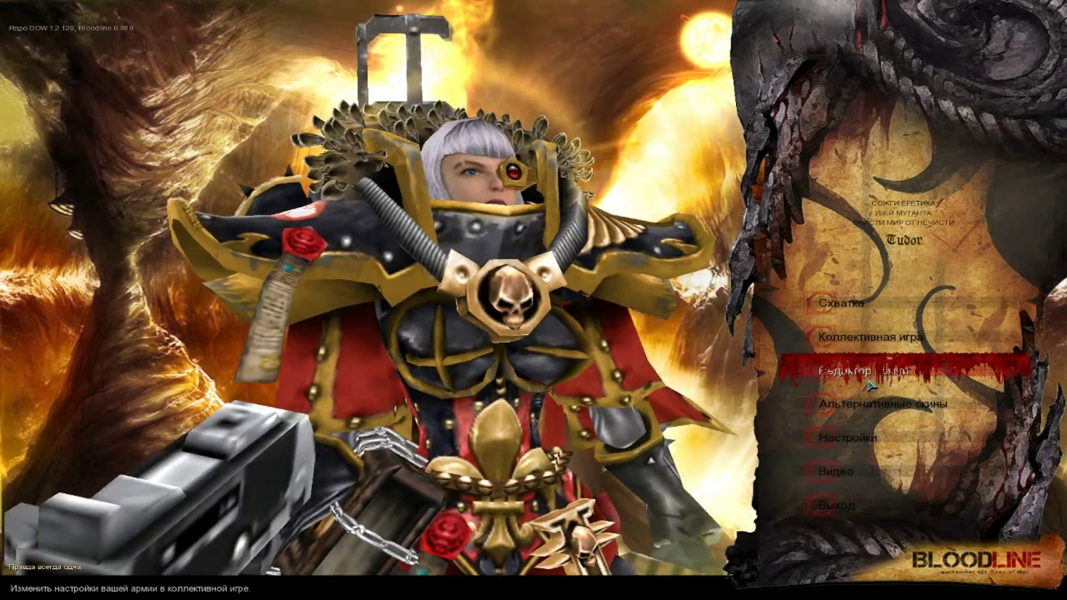
pyautogui.click(870, 383)
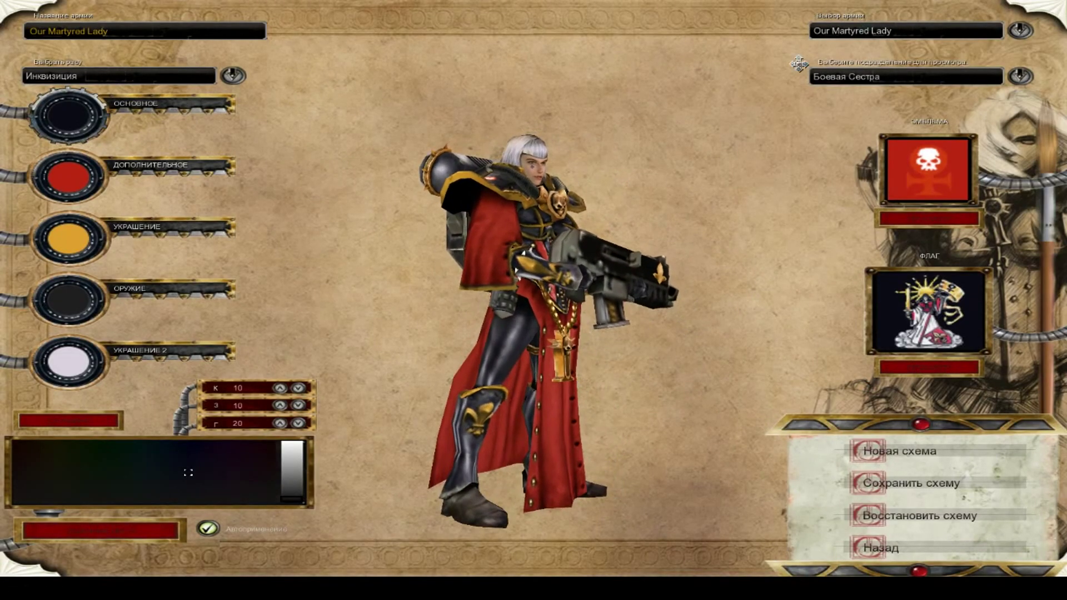
# Step: Switch to the Lodge Purificatio army and Охотники на Ведьм race, rotate the model, then exit
pyautogui.click(894, 27)
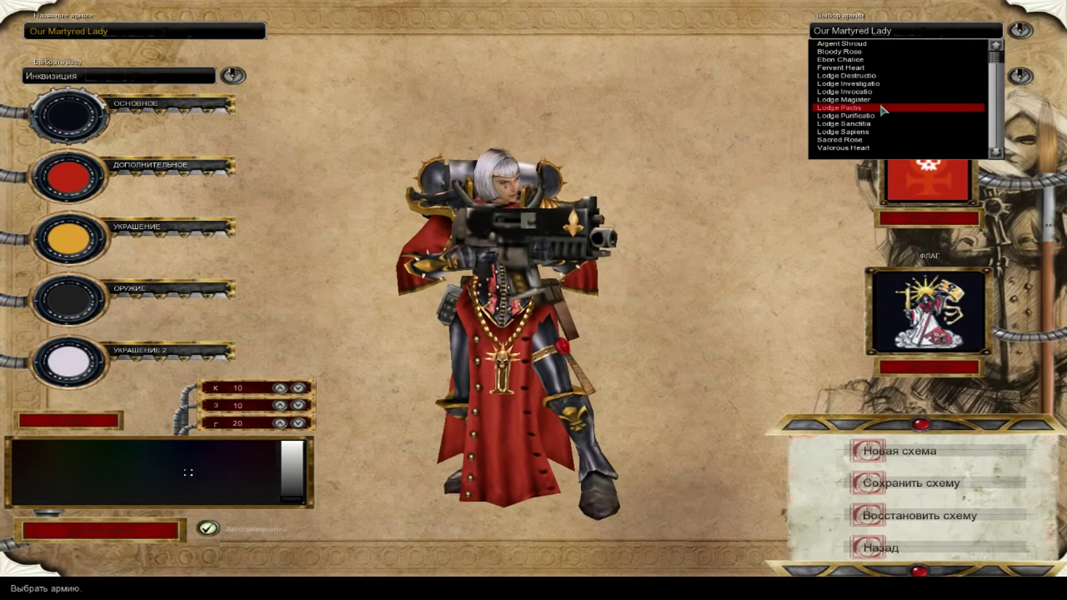
pyautogui.click(868, 124)
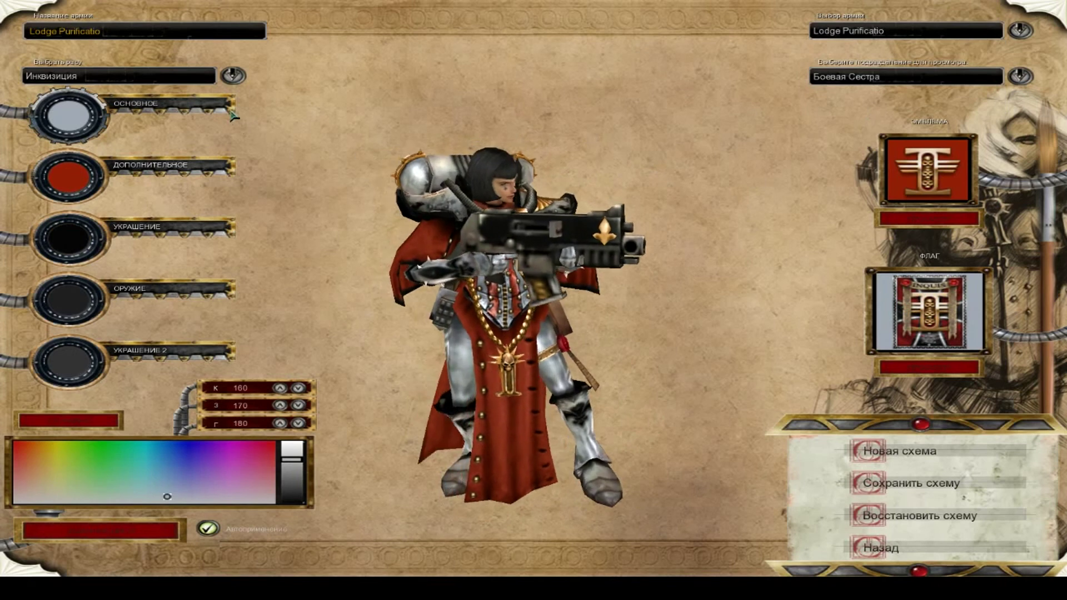
pyautogui.click(179, 79)
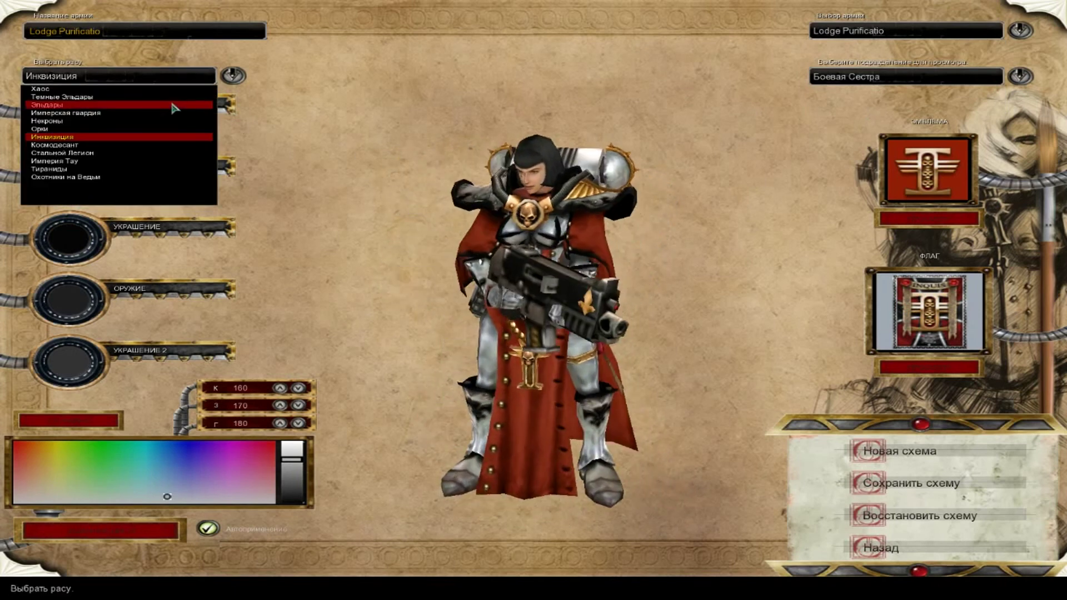
pyautogui.click(100, 177)
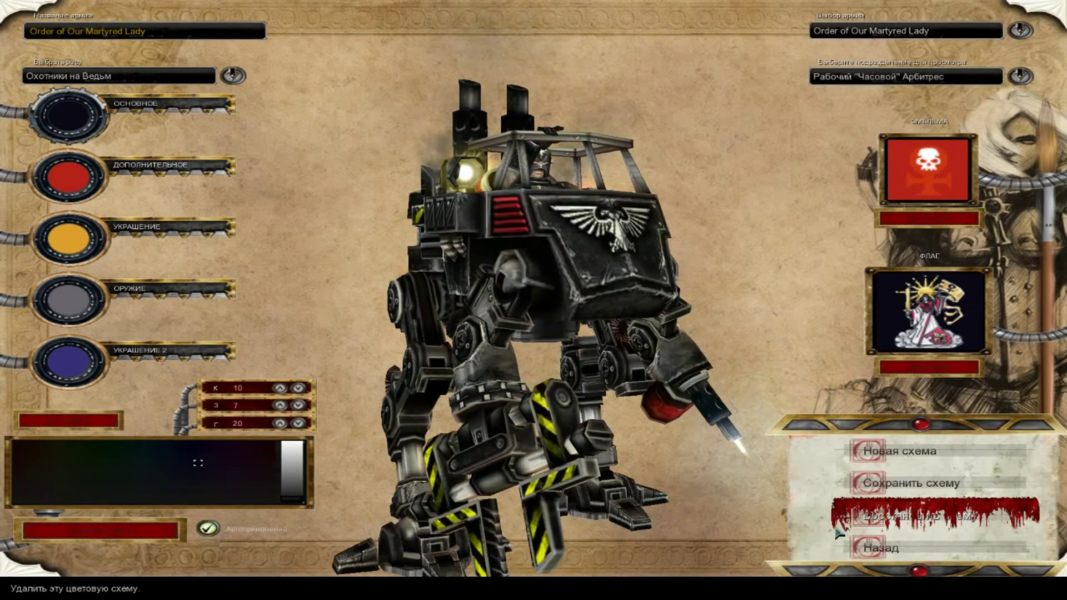
pyautogui.moveTo(484, 146); pyautogui.dragTo(653, 412)
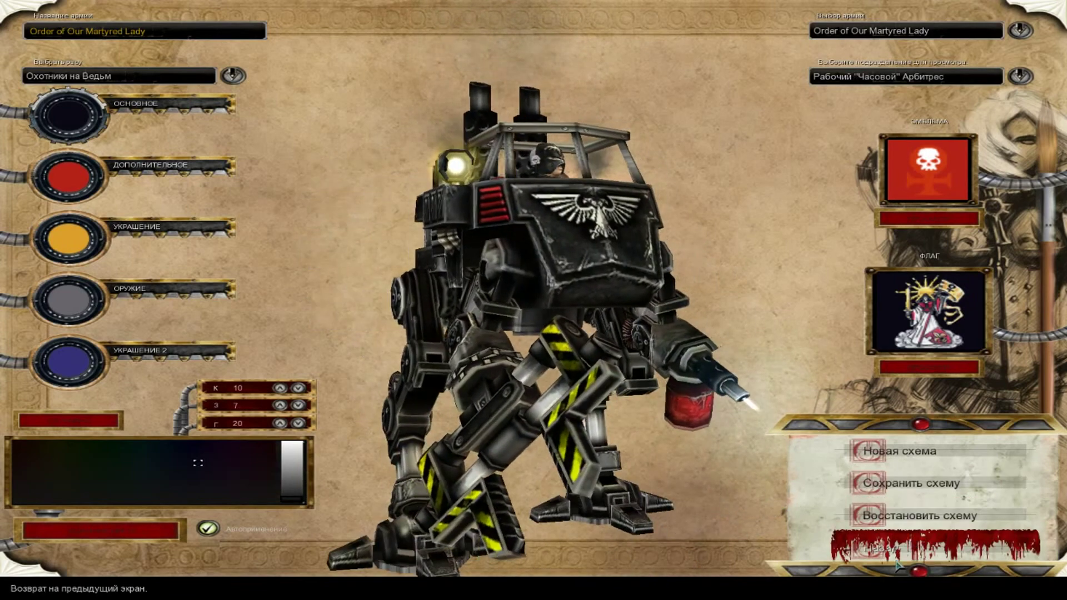
pyautogui.press('Escape')
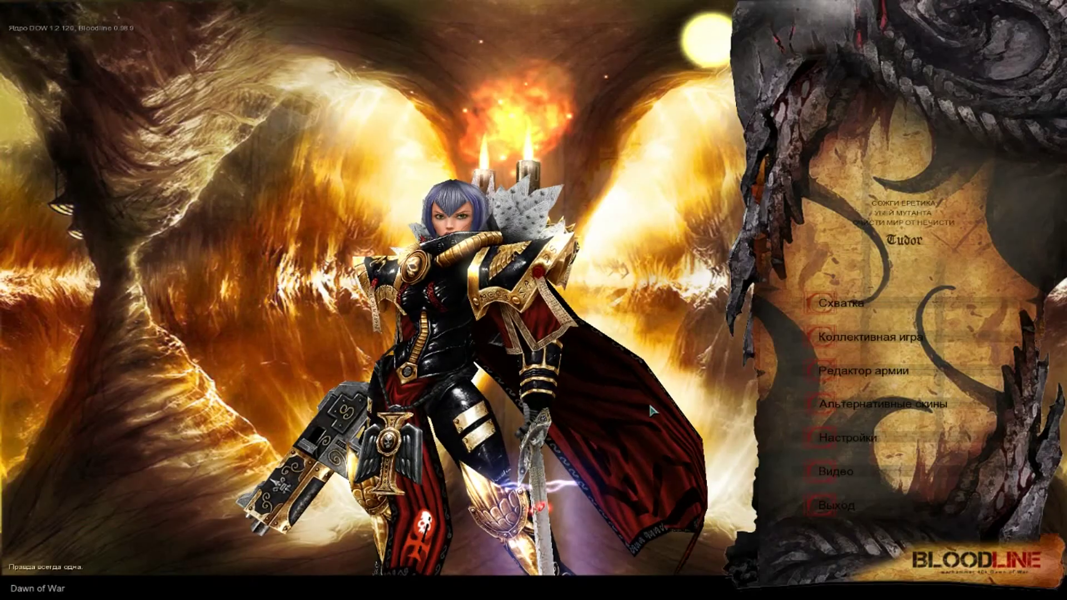